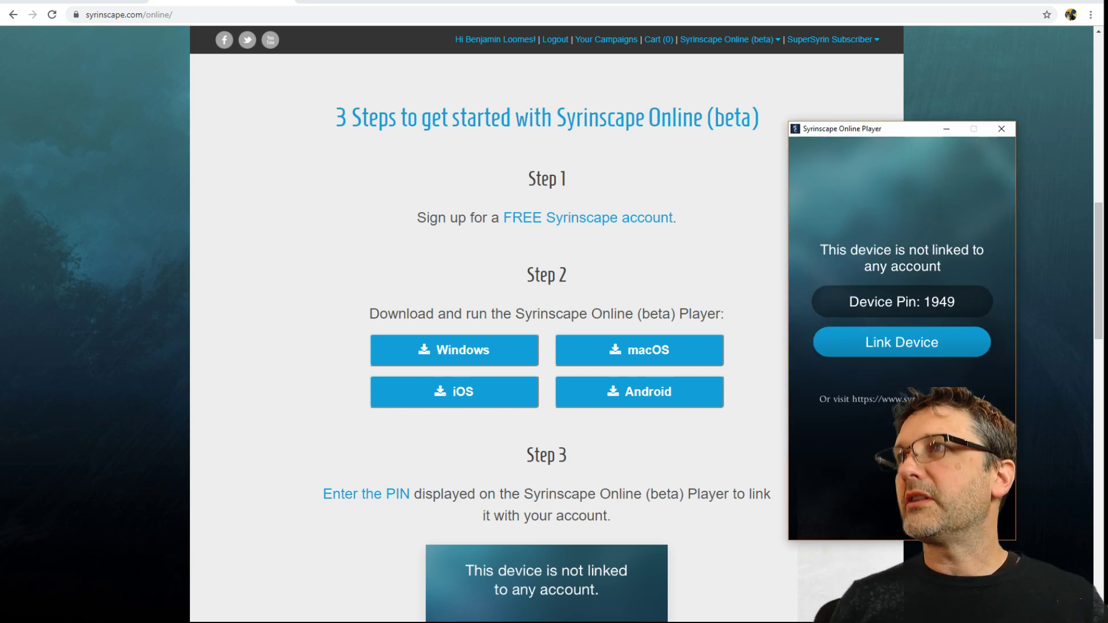
Link the Syrinscape Online Player device to the signed-in account and raise the player's volume to about three quarters.
{"action": "left_click", "coordinate": [906, 341]}
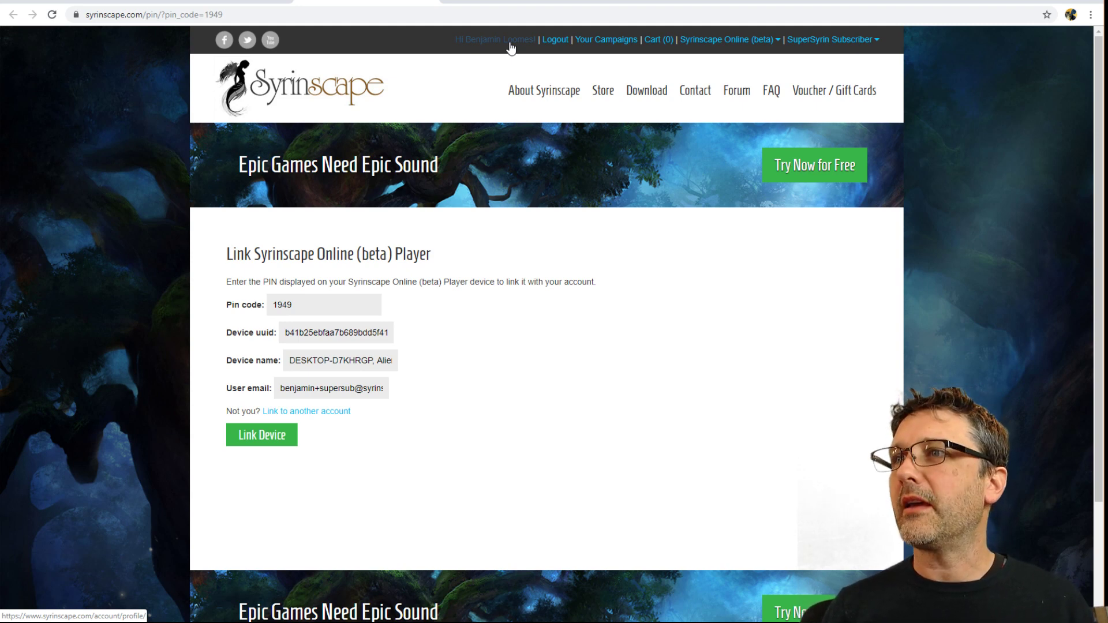
{"action": "left_click", "coordinate": [260, 439]}
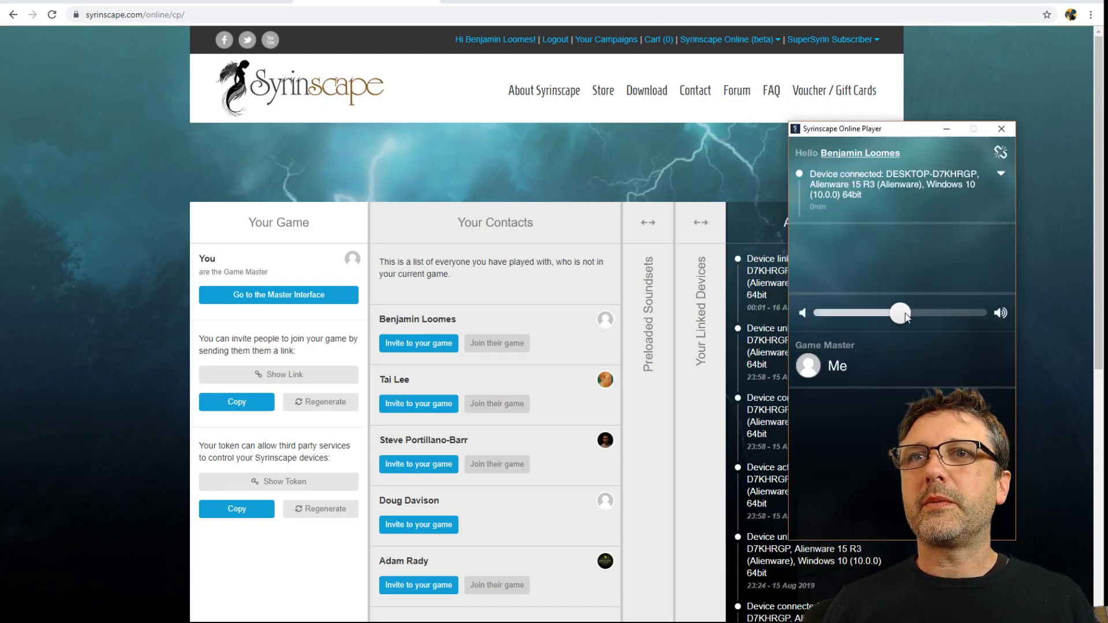
{"action": "left_click_drag", "start_coordinate": [900, 314], "coordinate": [948, 317]}
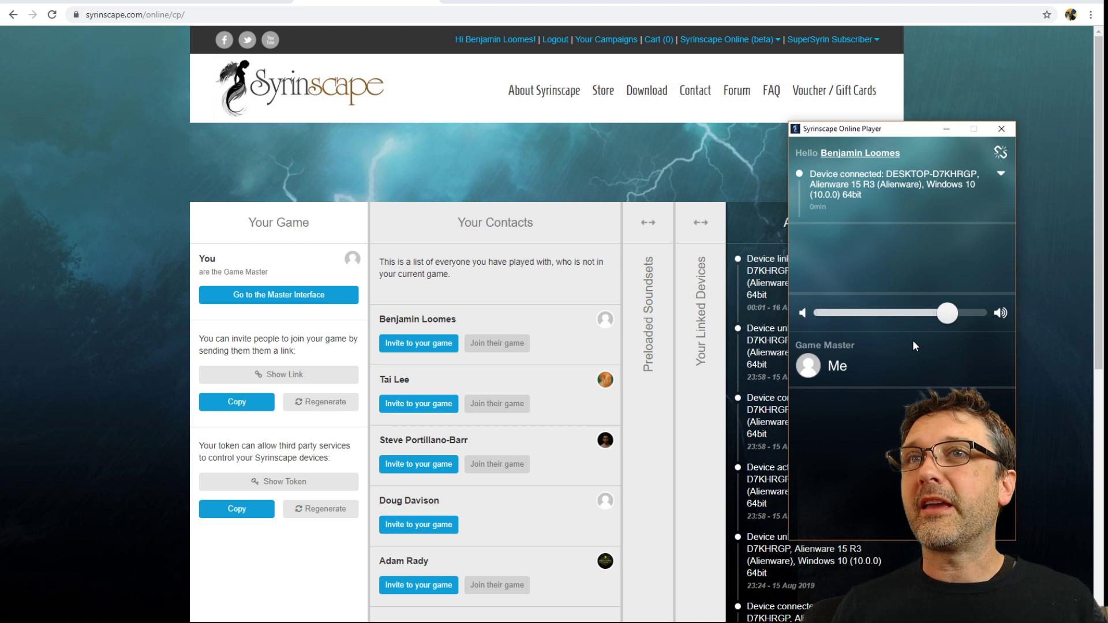
Return to the online control panel in the browser and open the Master Interface.
{"action": "left_click", "coordinate": [282, 155]}
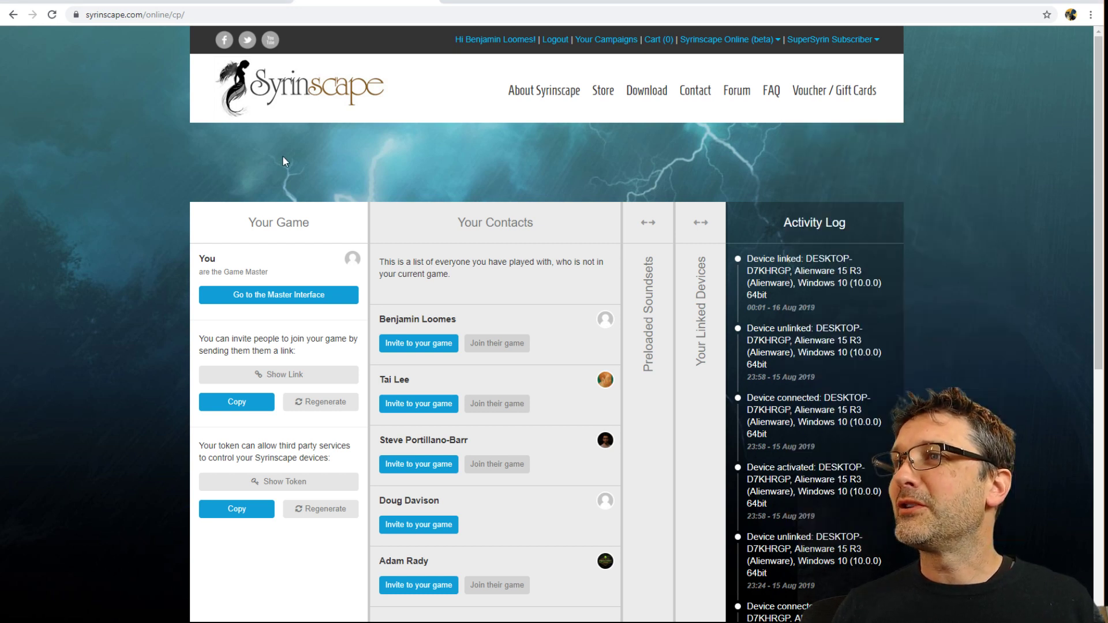
{"action": "left_click", "coordinate": [281, 296]}
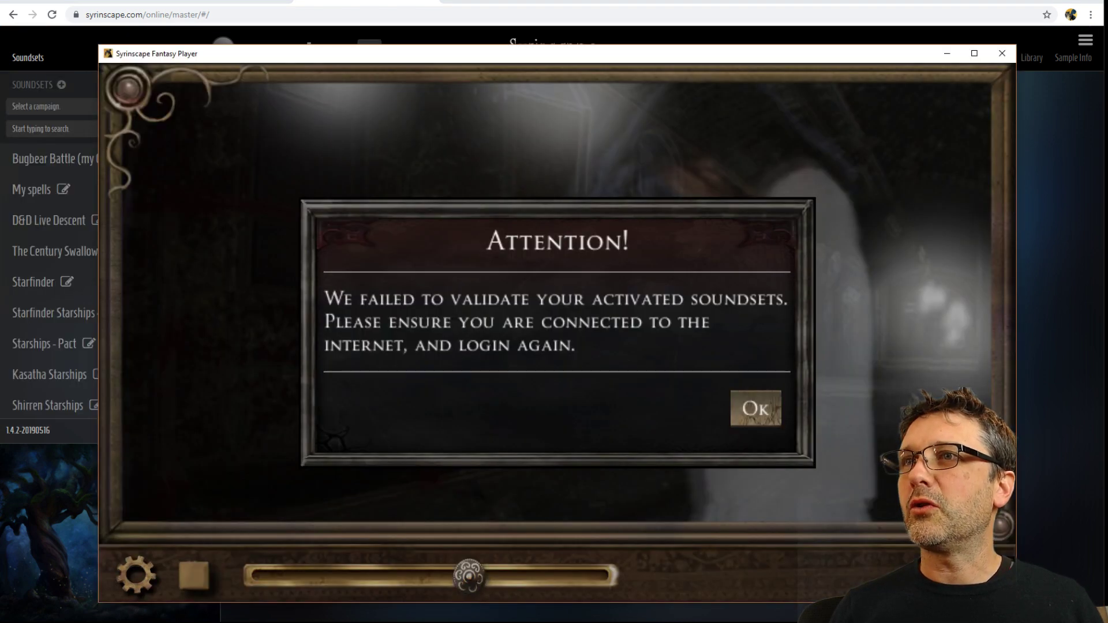
Dismiss the validation notice in Syrinscape Fantasy Player and sign in with the account password.
{"action": "left_click", "coordinate": [758, 412]}
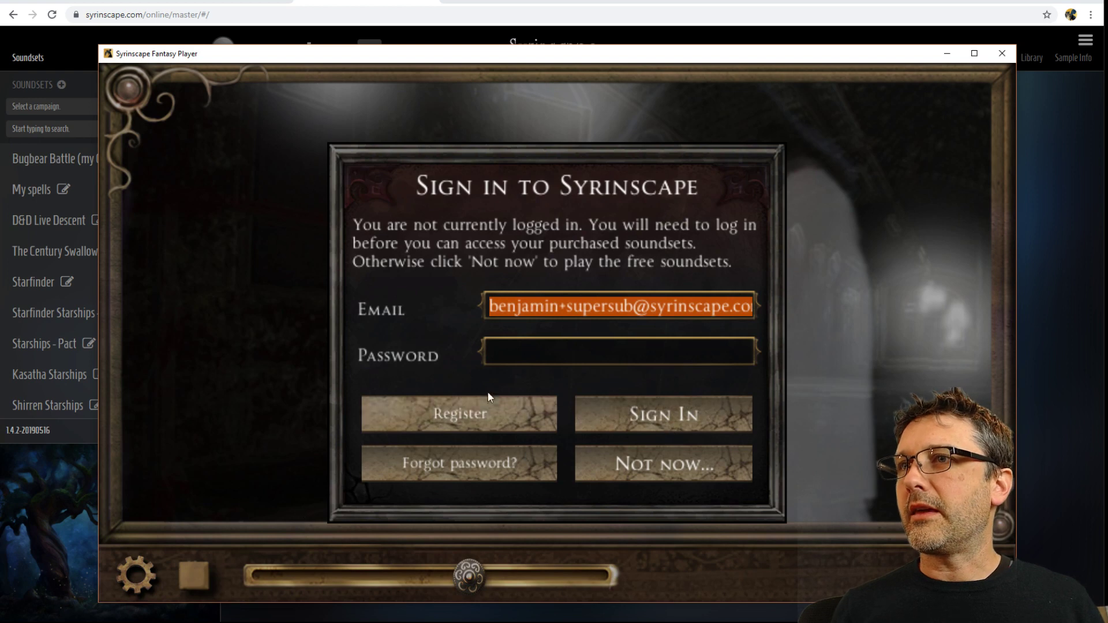
{"action": "left_click", "coordinate": [518, 353]}
{"action": "type", "text": "*******"}
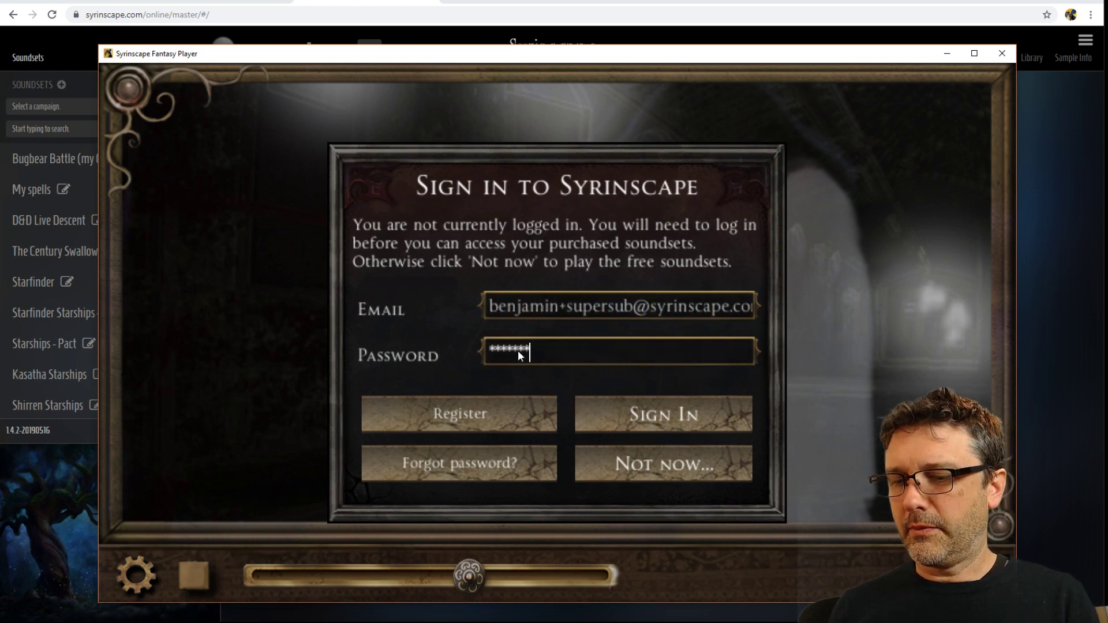
{"action": "type", "text": "******"}
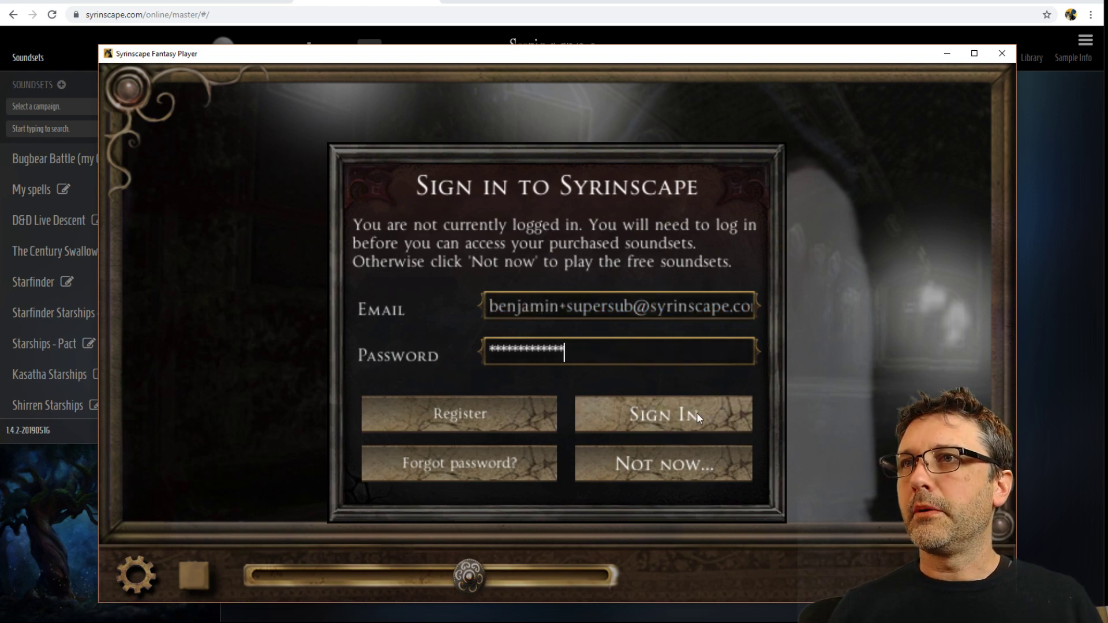
{"action": "left_click", "coordinate": [697, 413]}
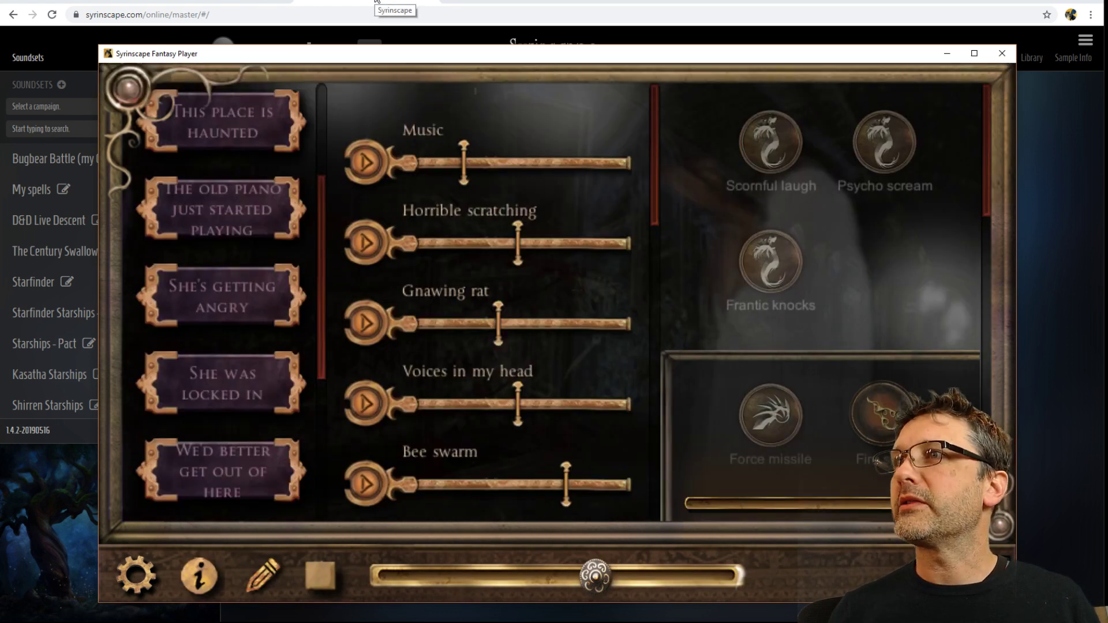
Create a new soundset in the browser's Master Interface and name it "Circus songs".
{"action": "left_click", "coordinate": [376, 1]}
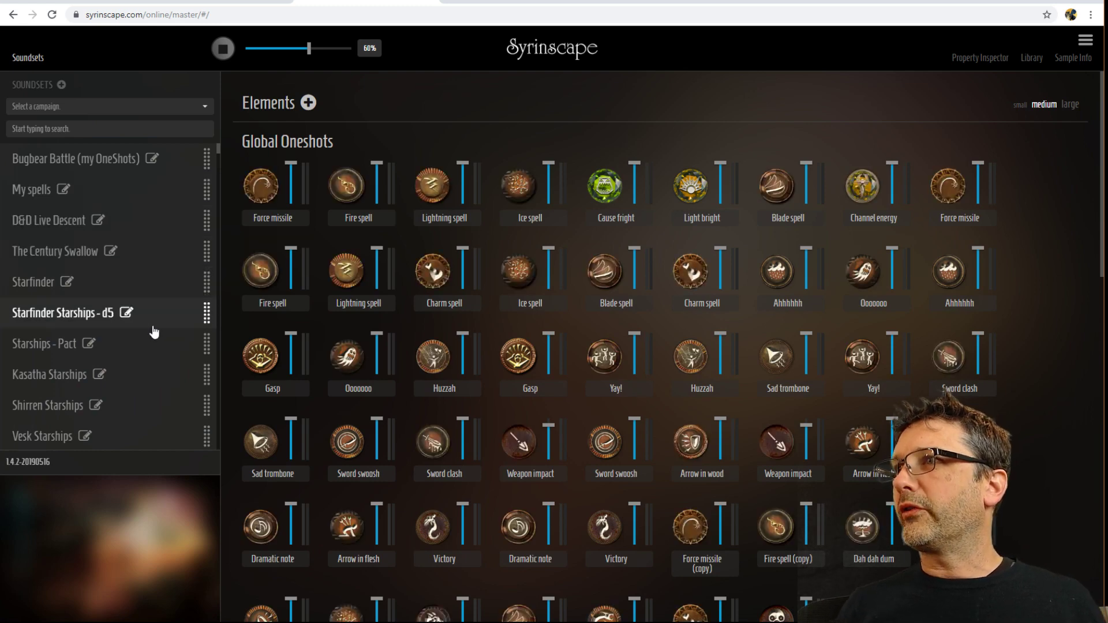
{"action": "scroll", "coordinate": [152, 331], "scroll_direction": "down", "scroll_amount": 15}
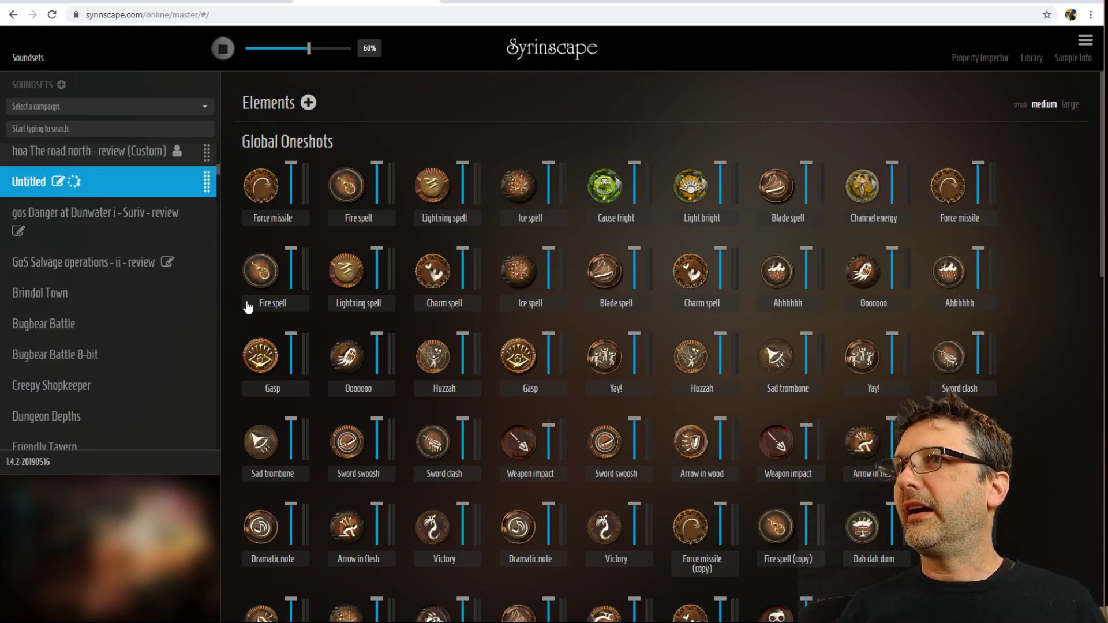
{"action": "left_click", "coordinate": [981, 58]}
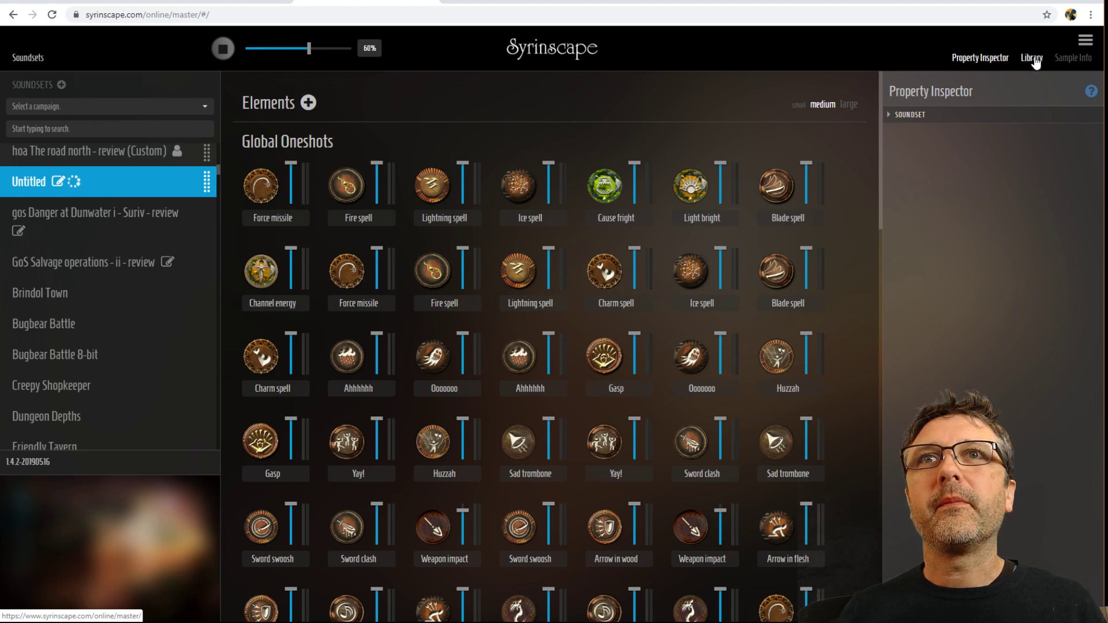
{"action": "left_click", "coordinate": [889, 115]}
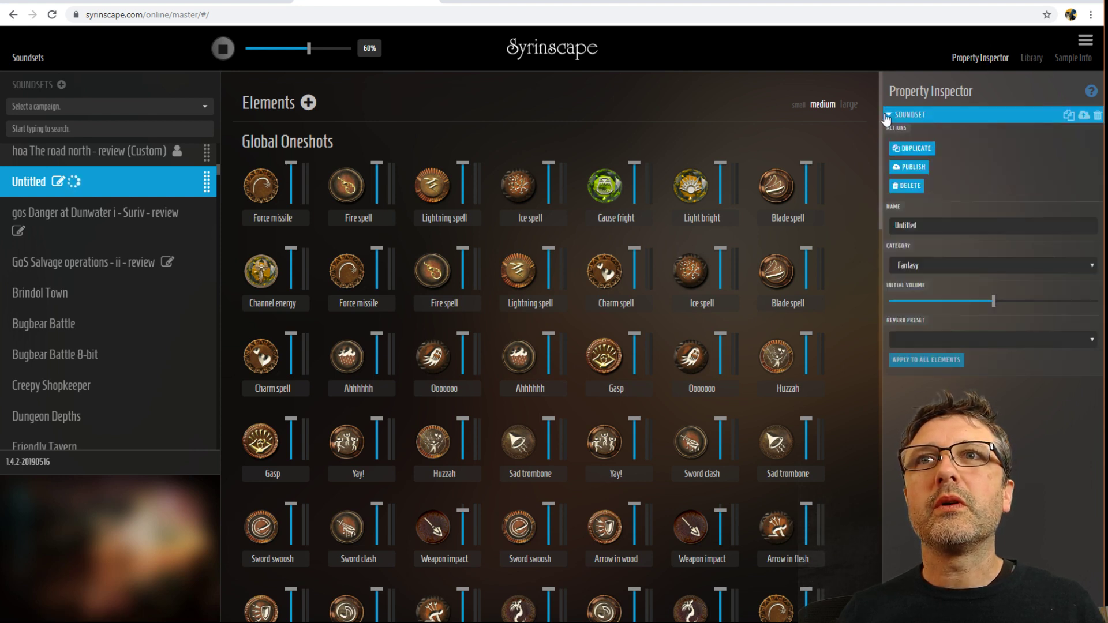
{"action": "double_click", "coordinate": [929, 226]}
{"action": "type", "text": "C"}
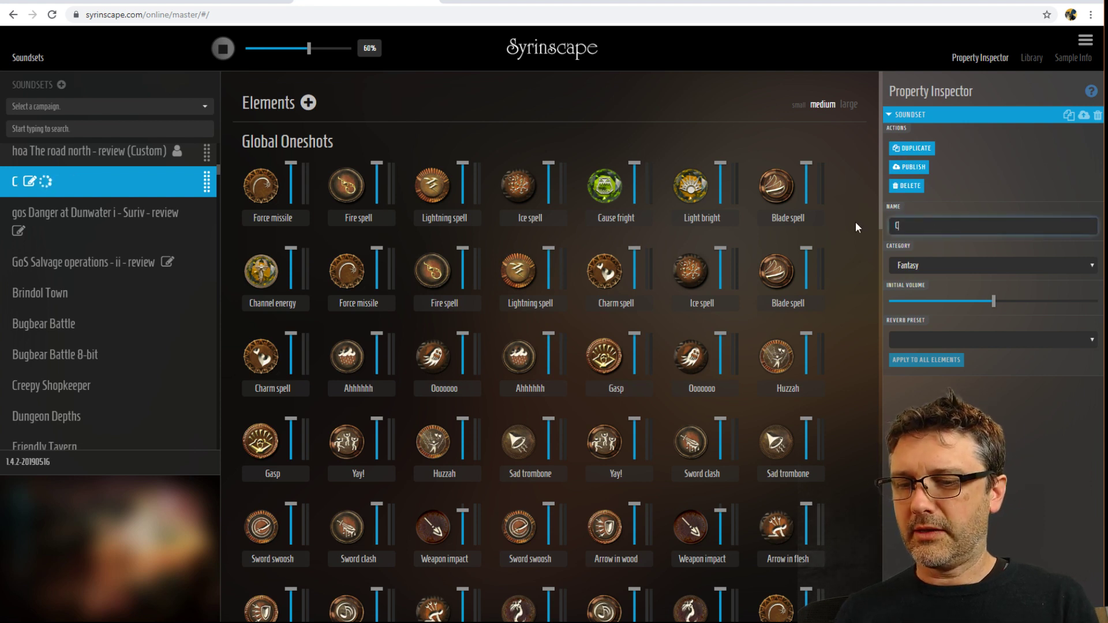
{"action": "type", "text": "ircus songs"}
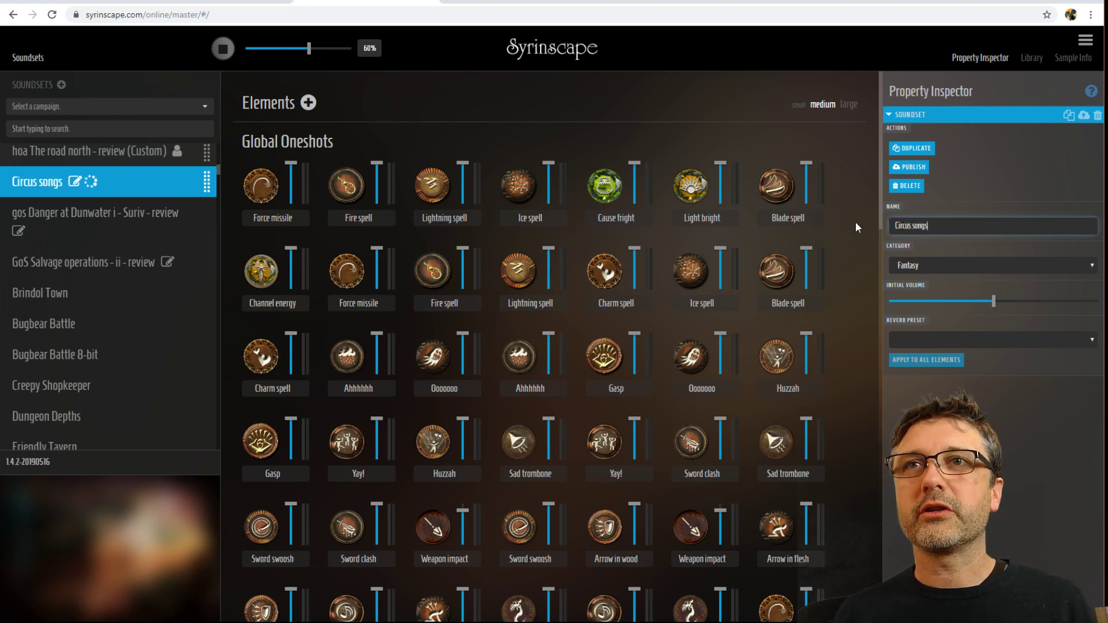
{"action": "left_click", "coordinate": [988, 198]}
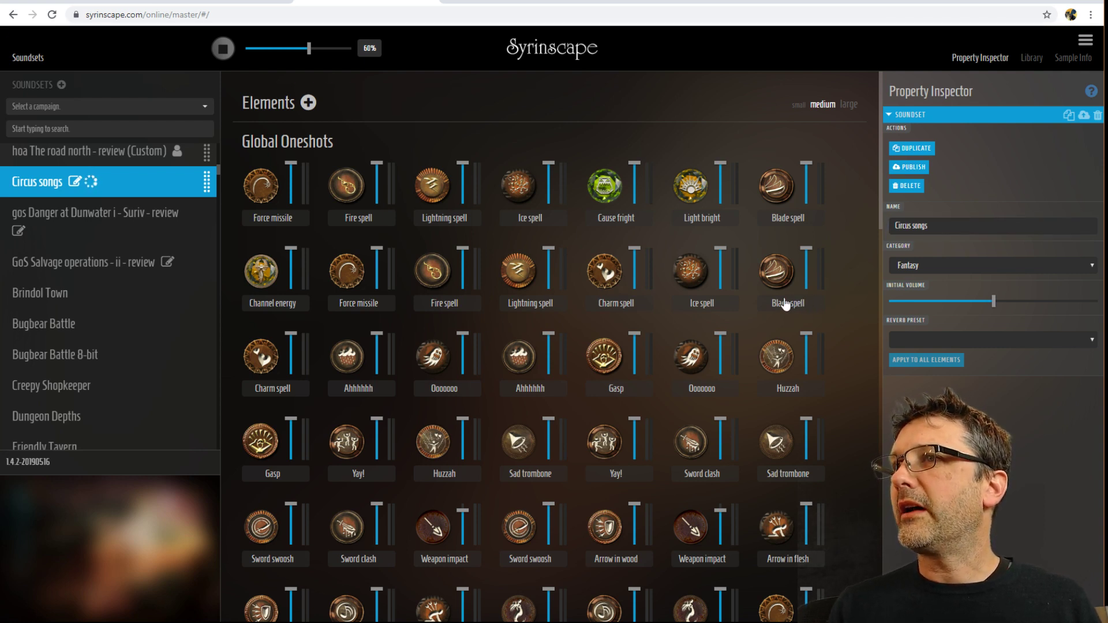
Open the Circus songs soundset, add a new SFX element and name it "Circus songs".
{"action": "left_click", "coordinate": [56, 193]}
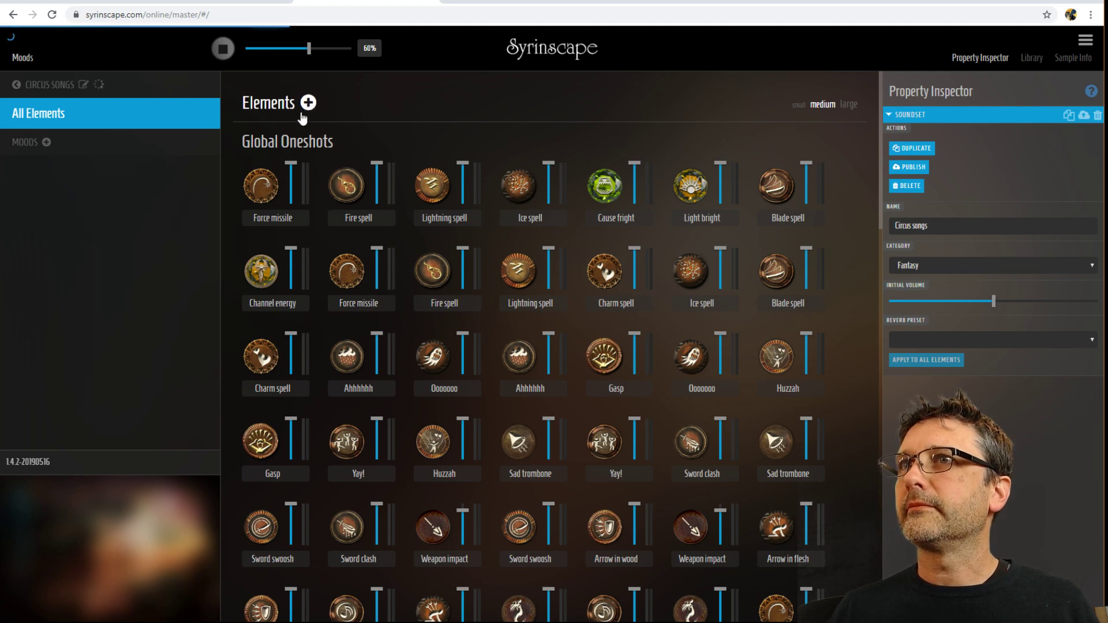
{"action": "left_click", "coordinate": [934, 245]}
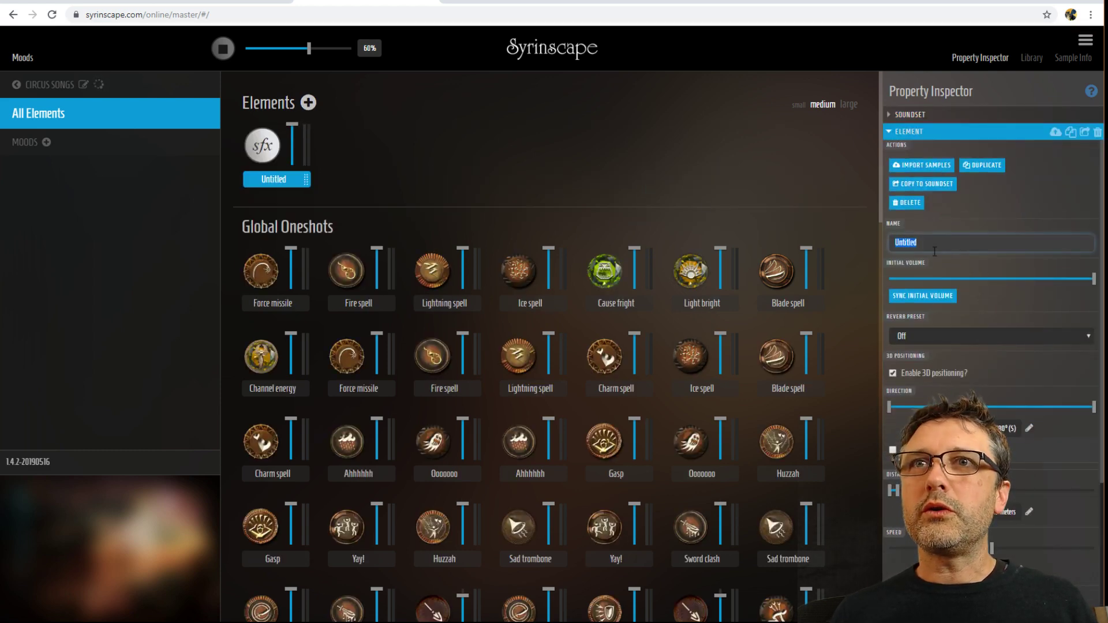
{"action": "key", "text": "ctrl+a"}
{"action": "type", "text": "Ci"}
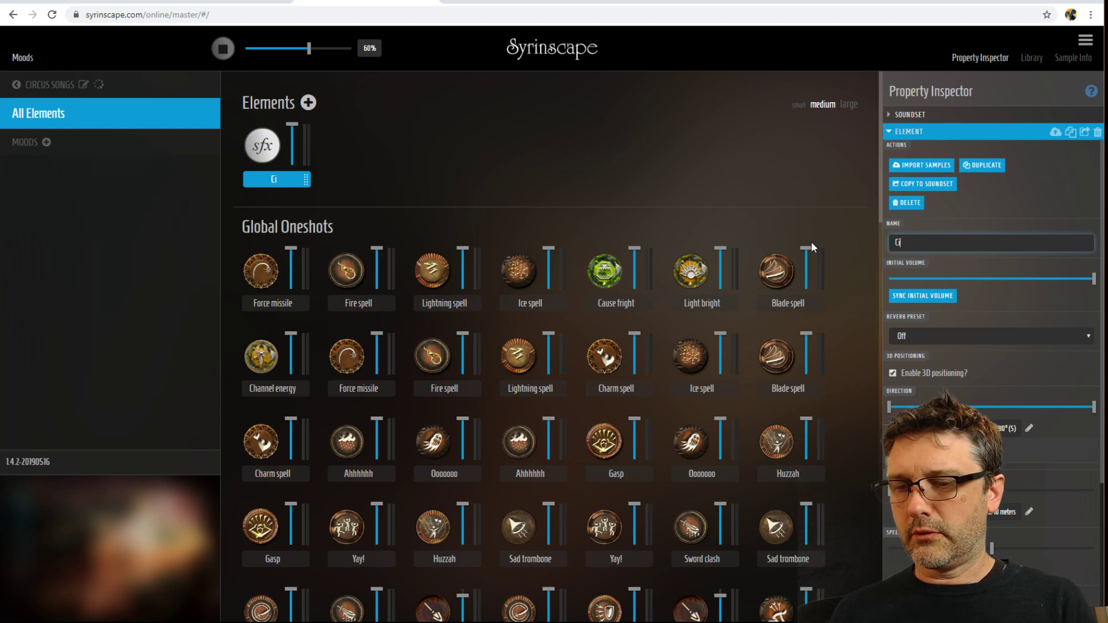
{"action": "type", "text": "rcus songs"}
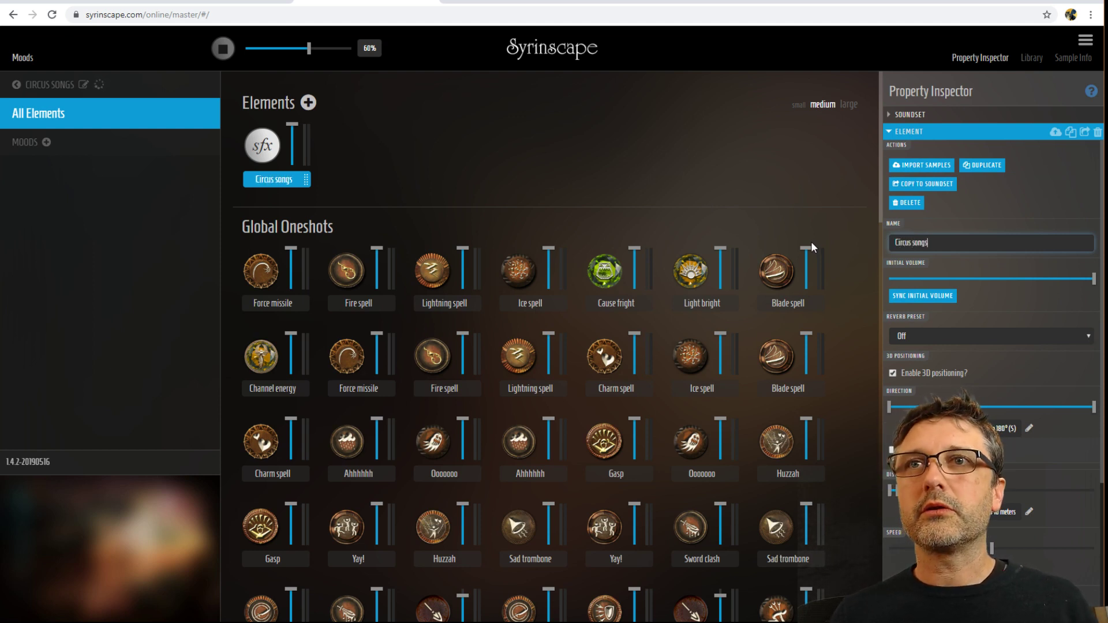
{"action": "left_click", "coordinate": [951, 209]}
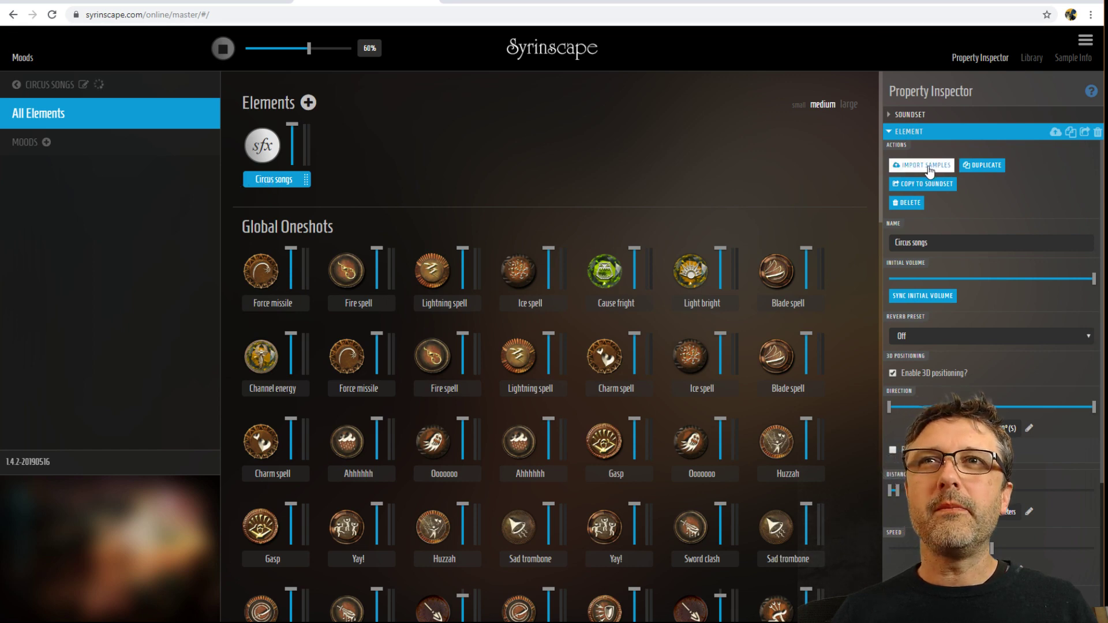
Start a sample import for the Circus songs element and add the Tenebrous Brothers Carnival Mermaid and Prelude files from the circus folder.
{"action": "left_click", "coordinate": [926, 165]}
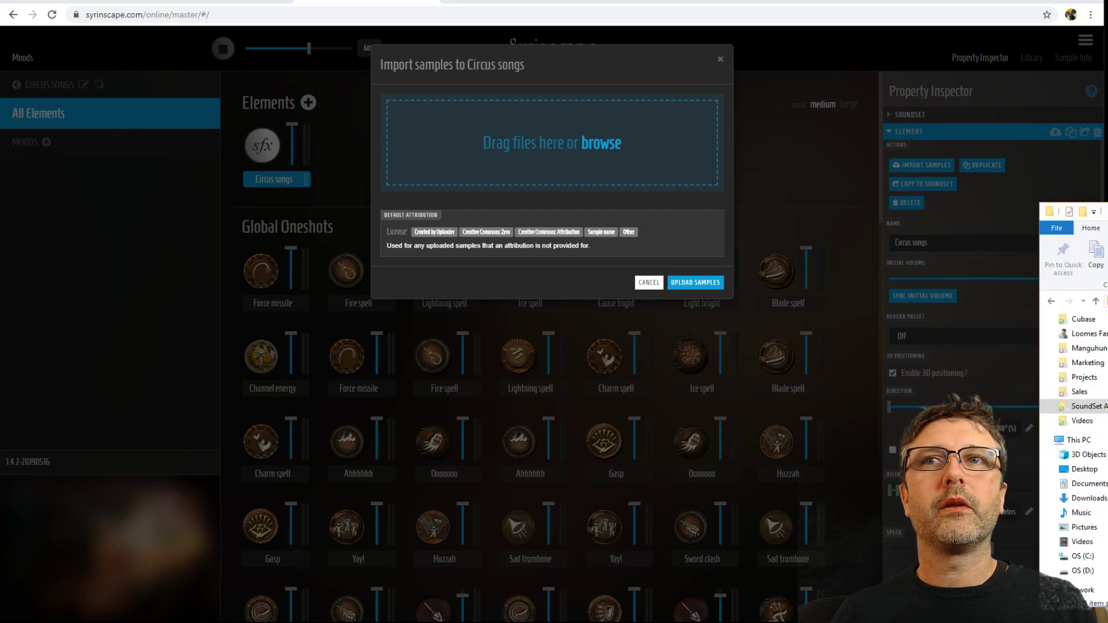
{"action": "left_click_drag", "start_coordinate": [1107, 223], "coordinate": [1022, 223]}
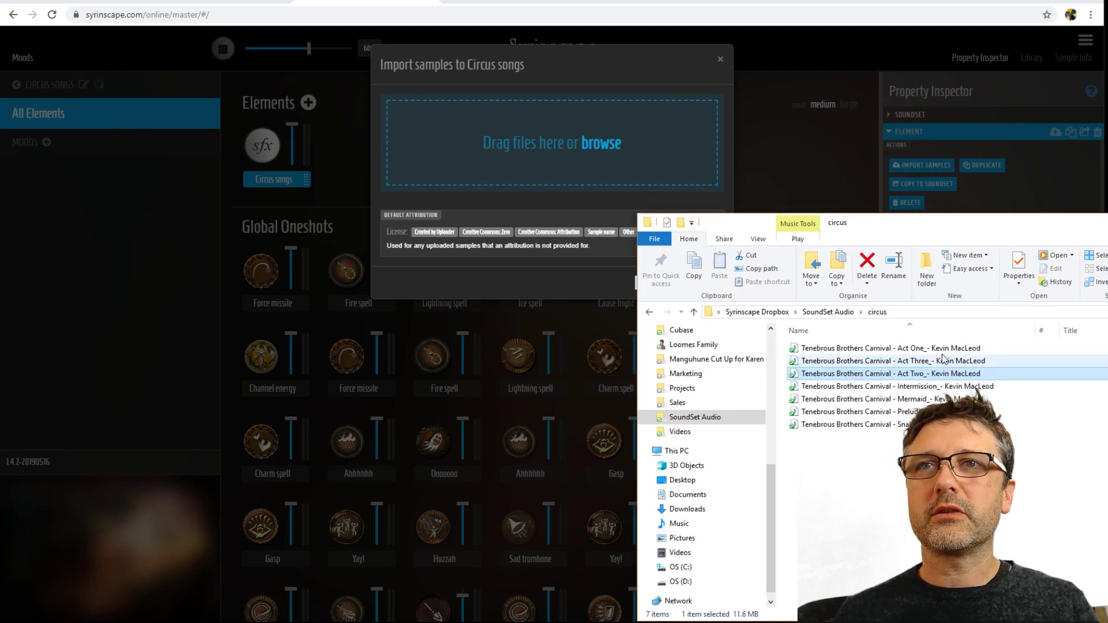
{"action": "left_click", "coordinate": [924, 411]}
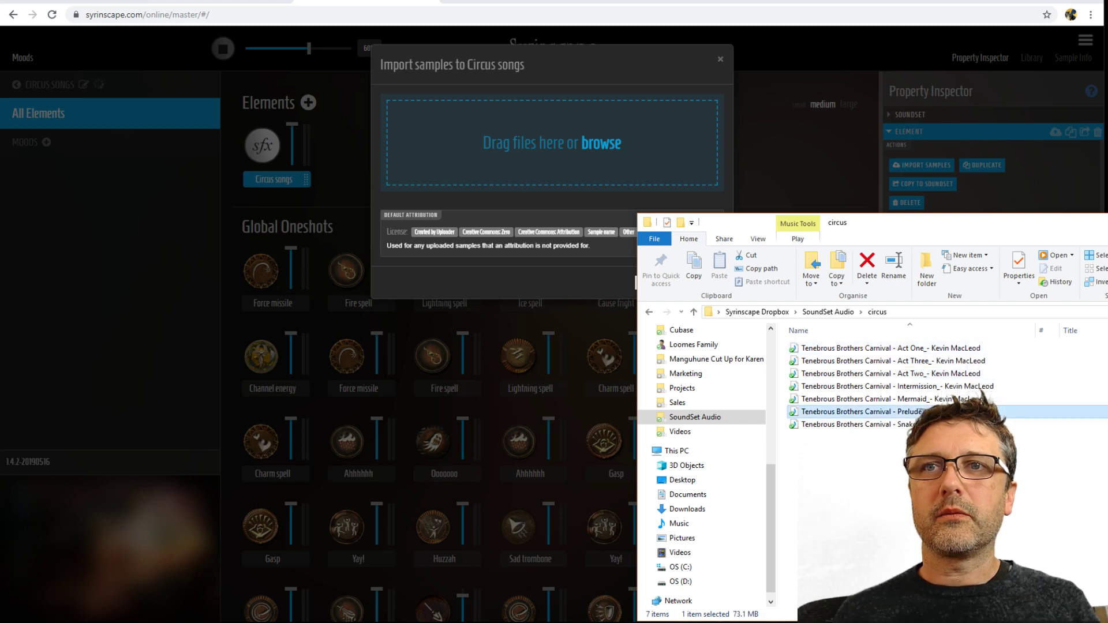
{"action": "left_click", "coordinate": [930, 400], "text": "shift"}
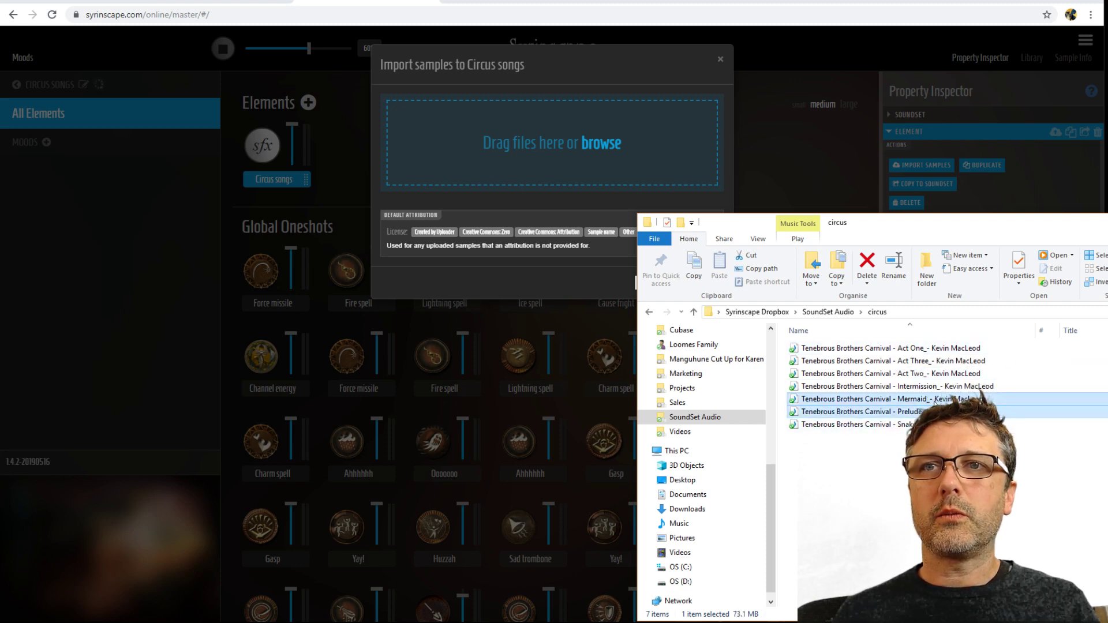
{"action": "left_click_drag", "start_coordinate": [930, 399], "coordinate": [571, 139]}
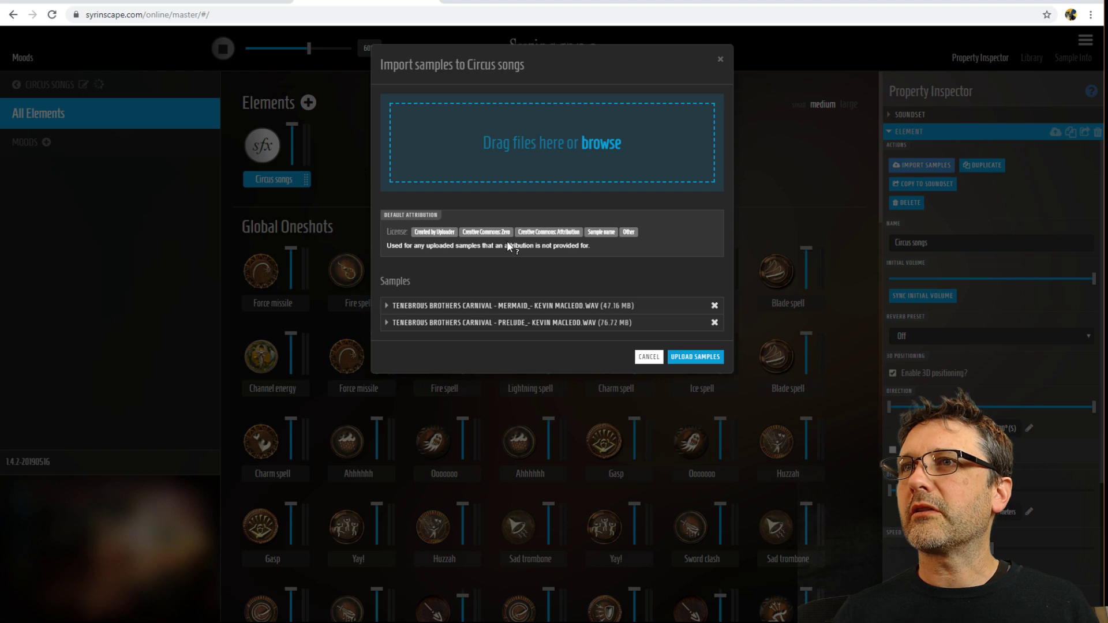
Set the default attribution to Creative Commons: Attribution, crediting samples Mermaid and Prelude and their composer's name, and upload the samples.
{"action": "left_click", "coordinate": [570, 233]}
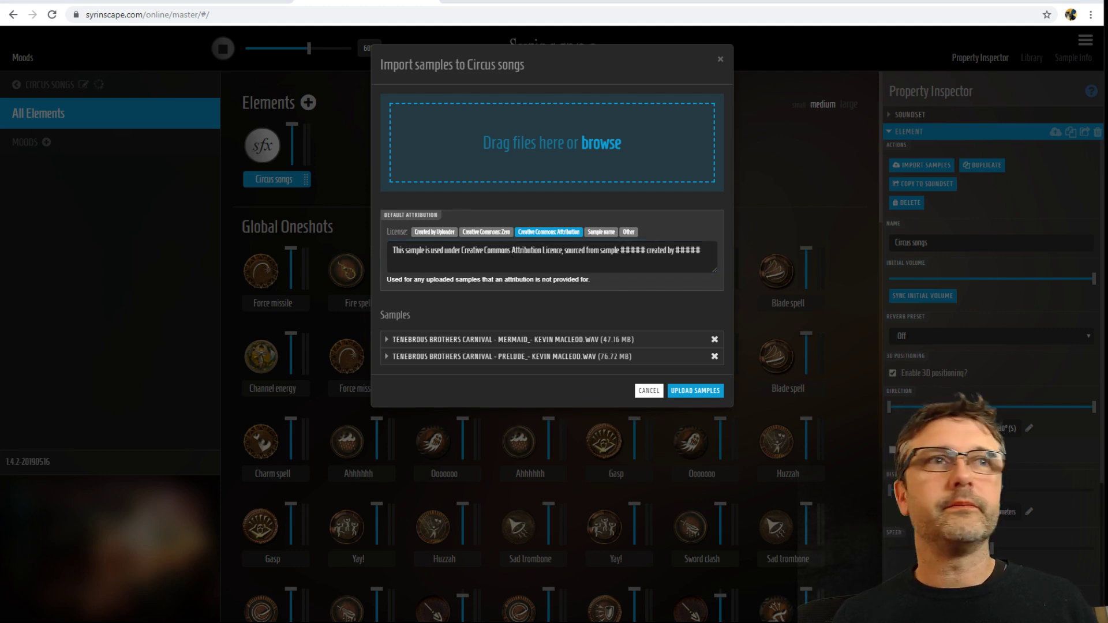
{"action": "left_click", "coordinate": [648, 251]}
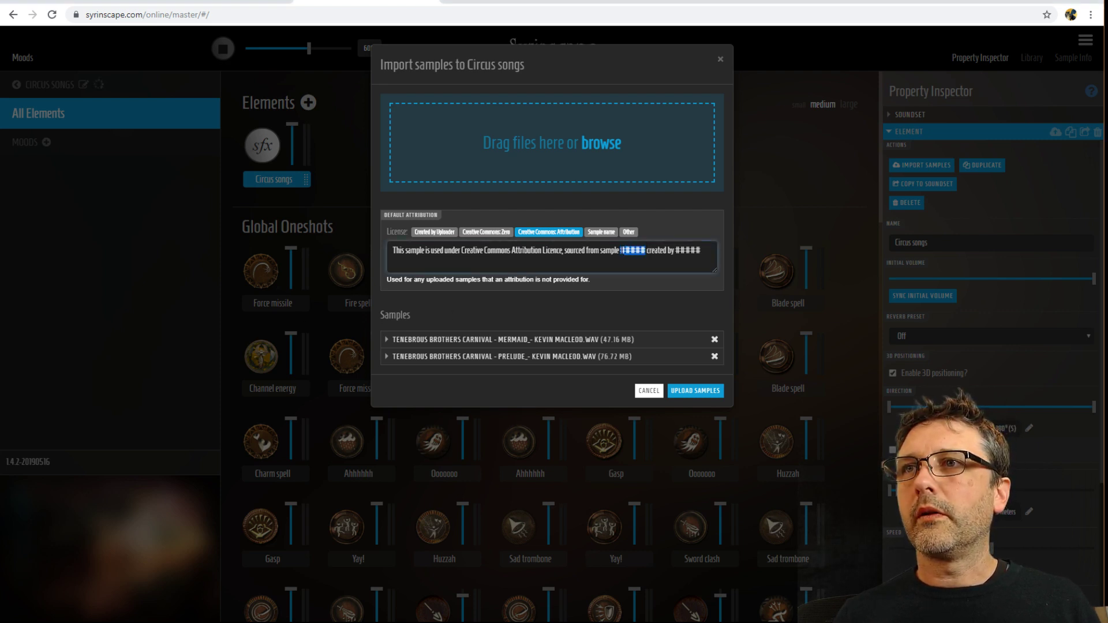
{"action": "type", "text": "s Merm"}
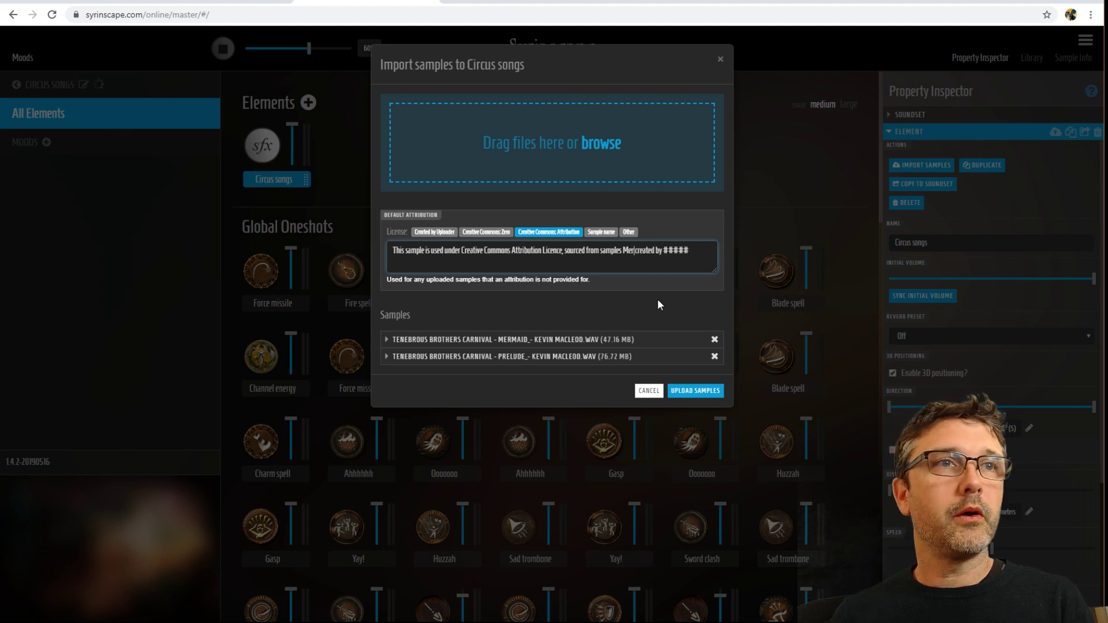
{"action": "type", "text": "aid and Prel"}
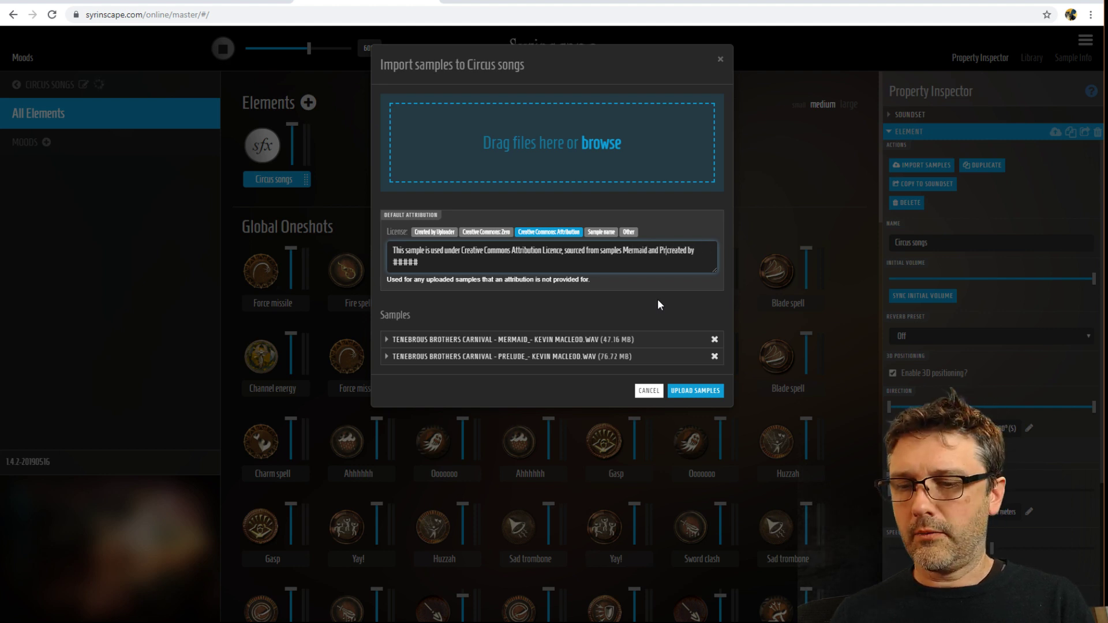
{"action": "type", "text": "ude"}
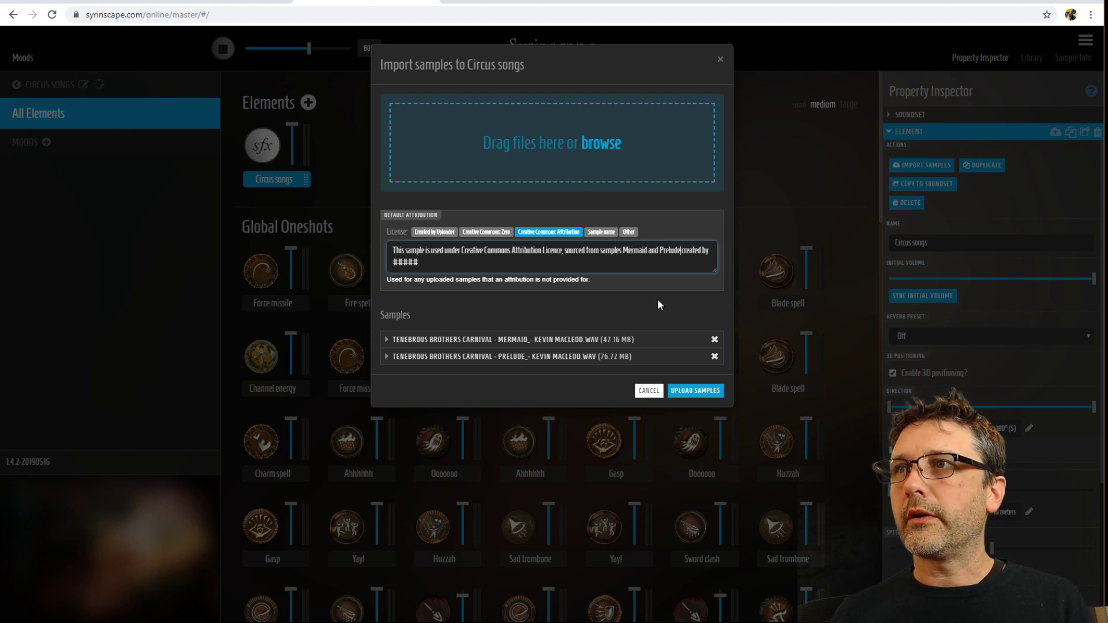
{"action": "key", "text": "BackSpace"}
{"action": "key", "text": "BackSpace"}
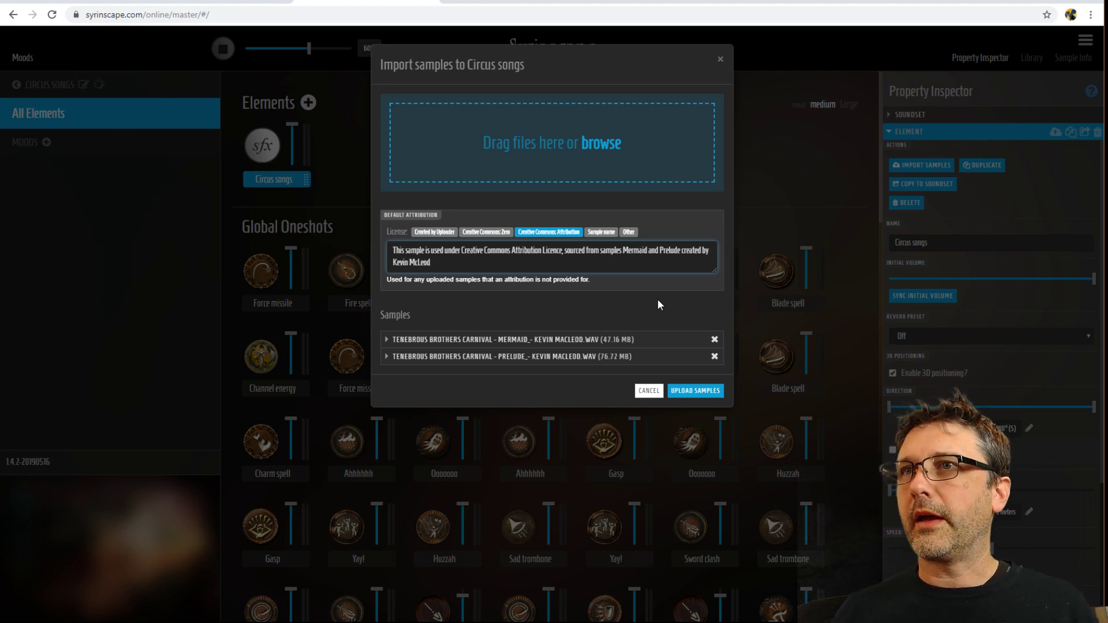
{"action": "left_click", "coordinate": [691, 393]}
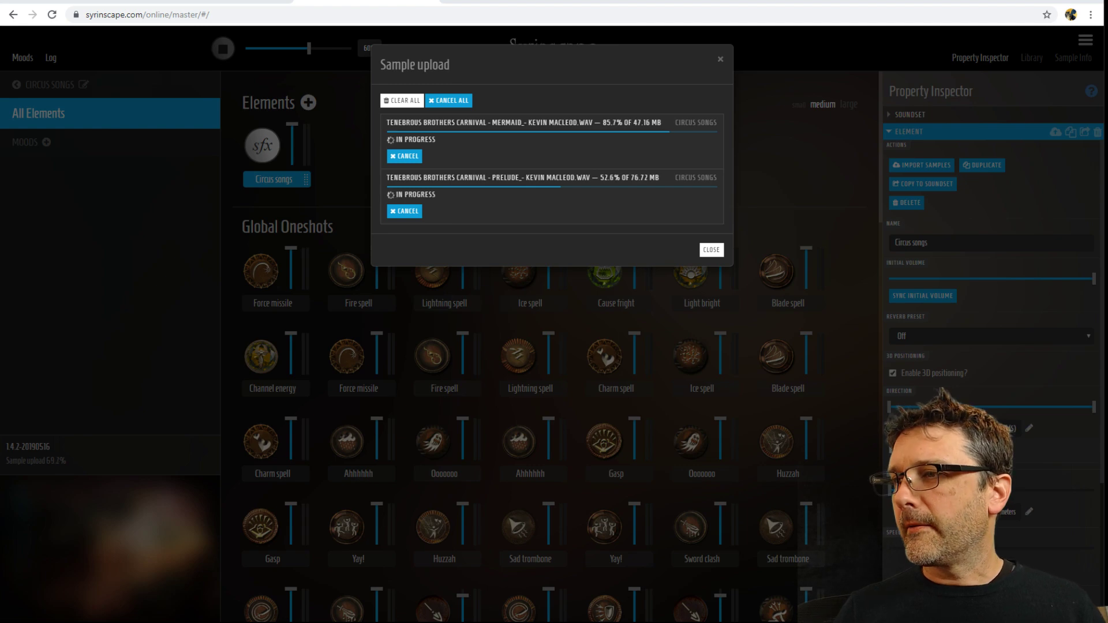
Switch to the Syrinscape Fantasy Player and look through the soundsets in its NPCs, Dragon Heist and Demo groups.
{"action": "key", "text": "alt+Tab"}
{"action": "left_click", "coordinate": [124, 90]}
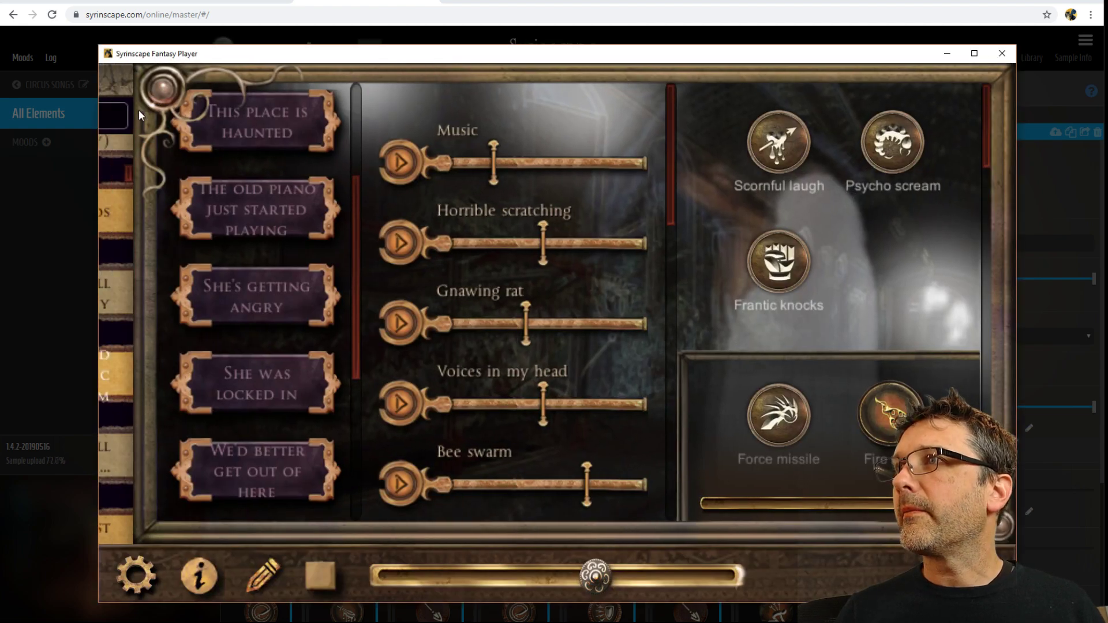
{"action": "left_click", "coordinate": [152, 83]}
{"action": "scroll", "coordinate": [164, 323], "scroll_direction": "down", "scroll_amount": 2}
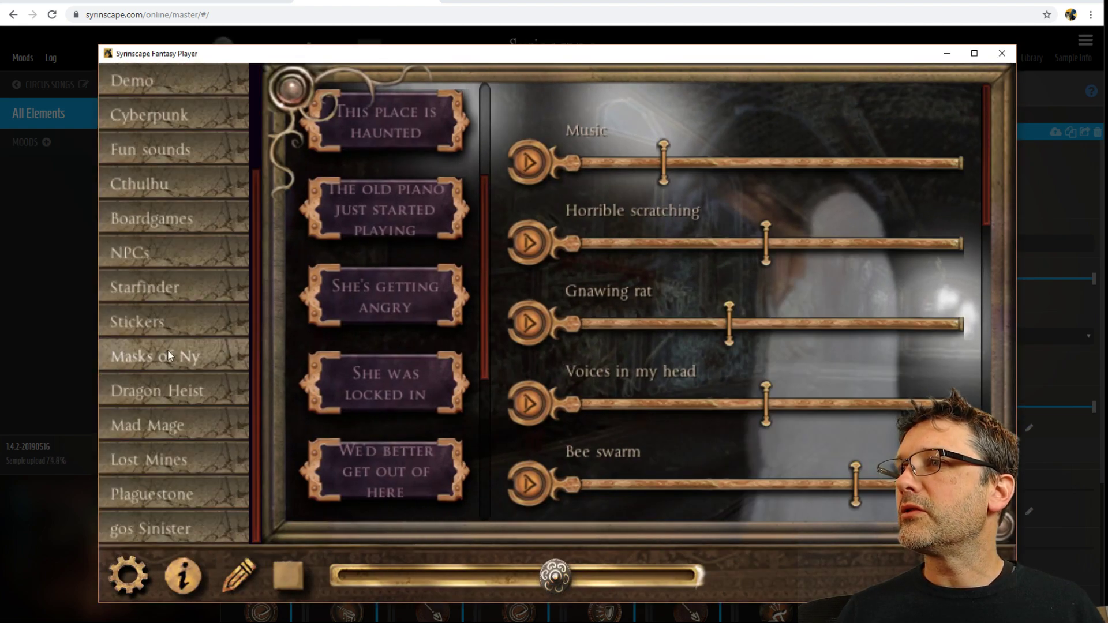
{"action": "left_click", "coordinate": [135, 247]}
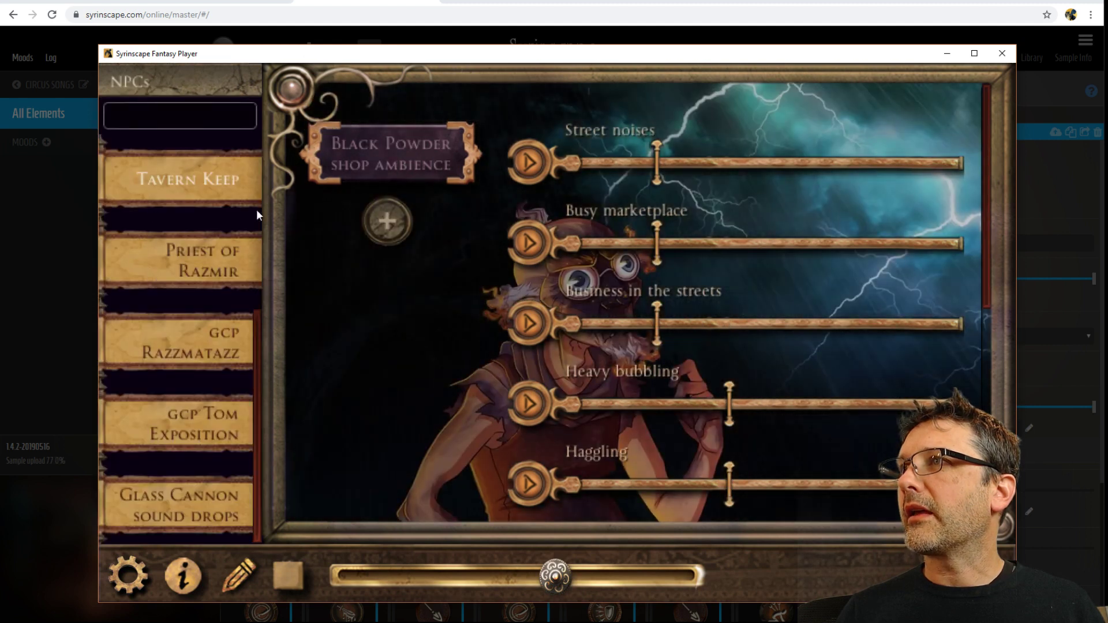
{"action": "scroll", "coordinate": [168, 355], "scroll_direction": "up", "scroll_amount": 3}
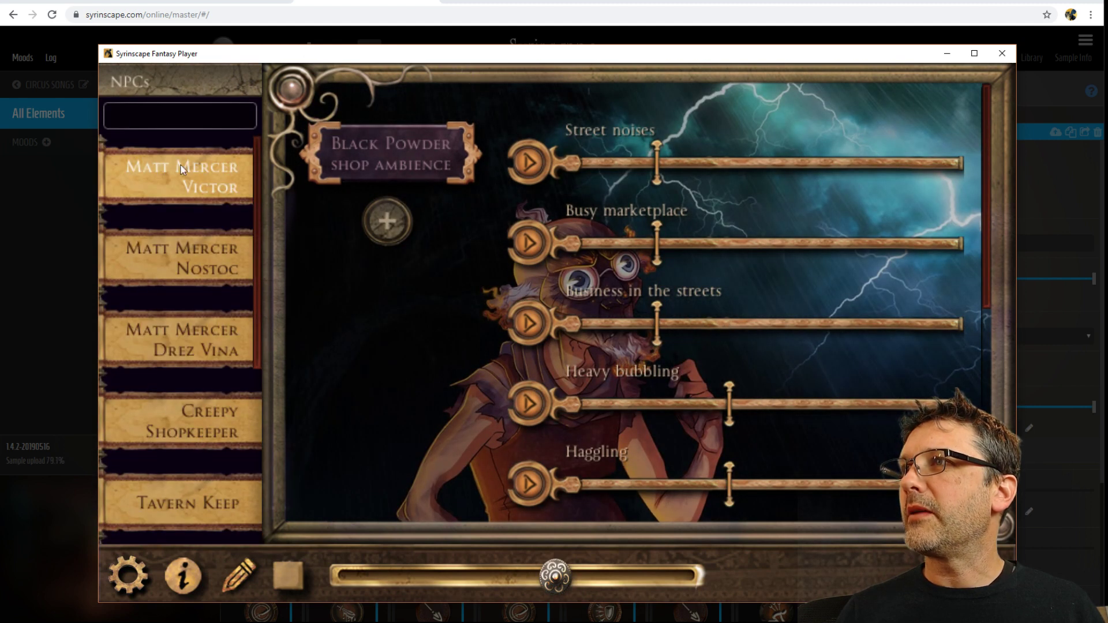
{"action": "left_click", "coordinate": [157, 89]}
{"action": "left_click", "coordinate": [164, 392]}
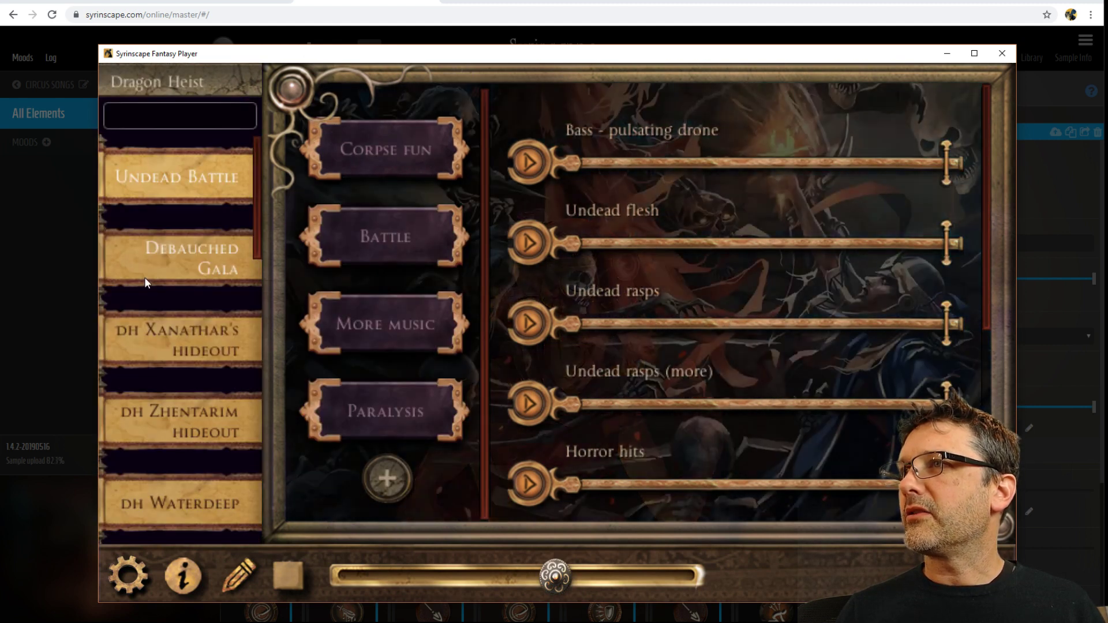
{"action": "scroll", "coordinate": [144, 282], "scroll_direction": "down", "scroll_amount": 8}
{"action": "scroll", "coordinate": [144, 288], "scroll_direction": "up", "scroll_amount": 5}
{"action": "left_click", "coordinate": [160, 84]}
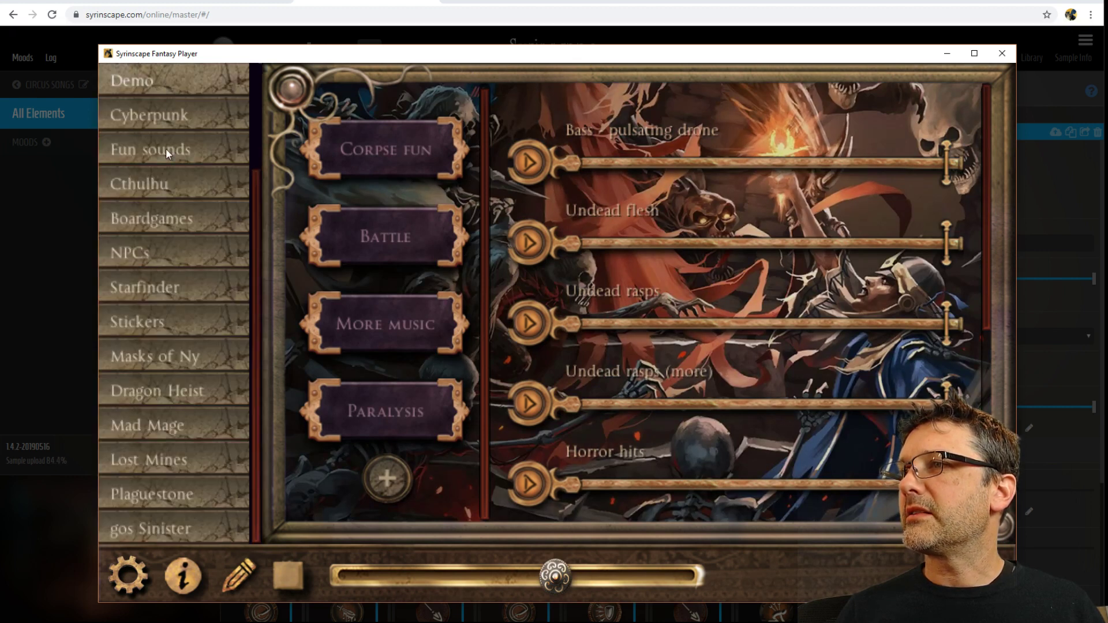
{"action": "left_click", "coordinate": [158, 85]}
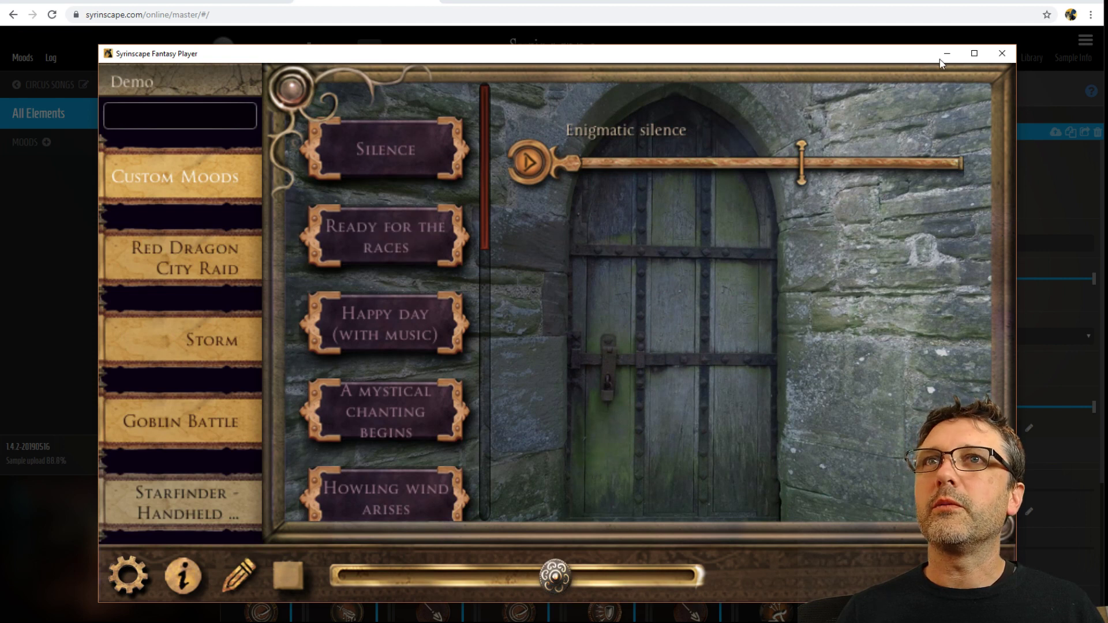
Return to the browser's Master Interface, close the sample upload dialog and show the Circus songs element's playlist.
{"action": "left_click", "coordinate": [368, 1]}
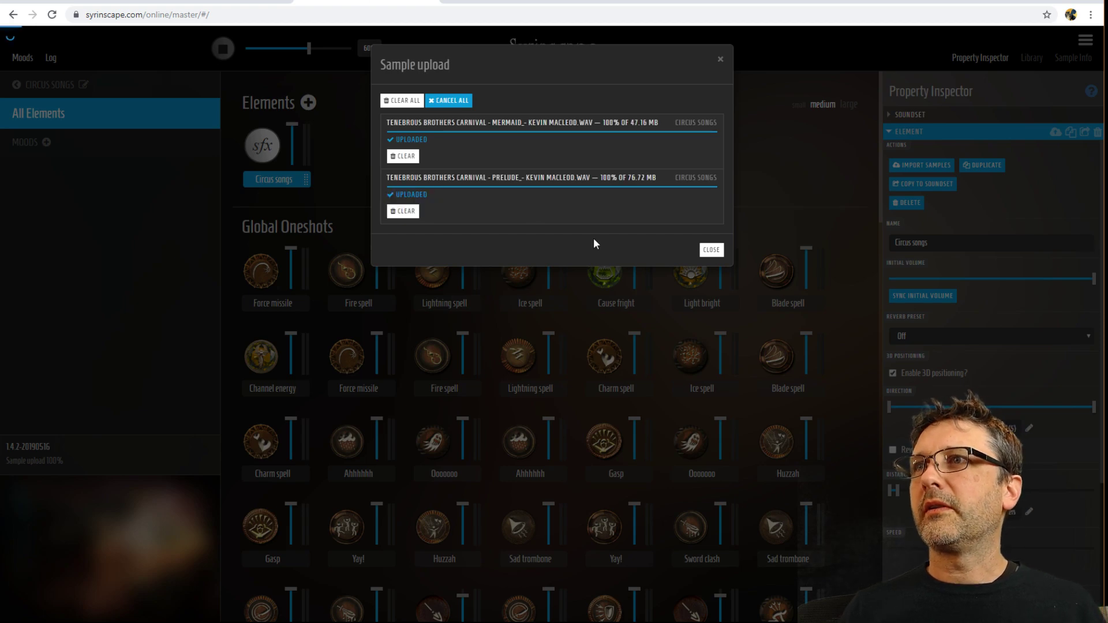
{"action": "left_click", "coordinate": [711, 250]}
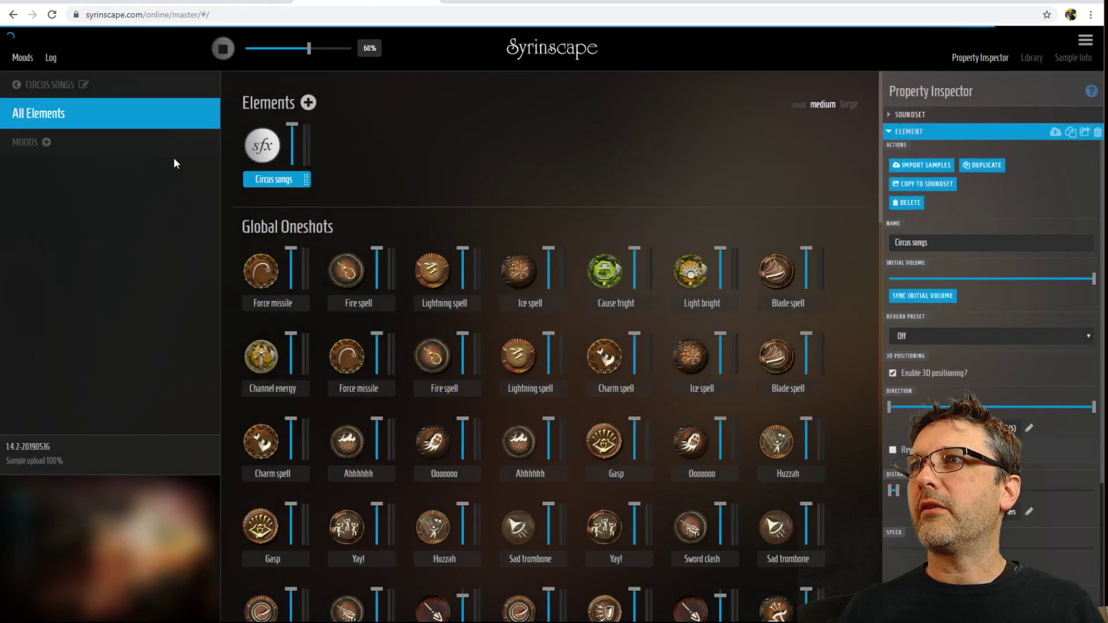
{"action": "left_click", "coordinate": [887, 134]}
{"action": "left_click", "coordinate": [887, 150]}
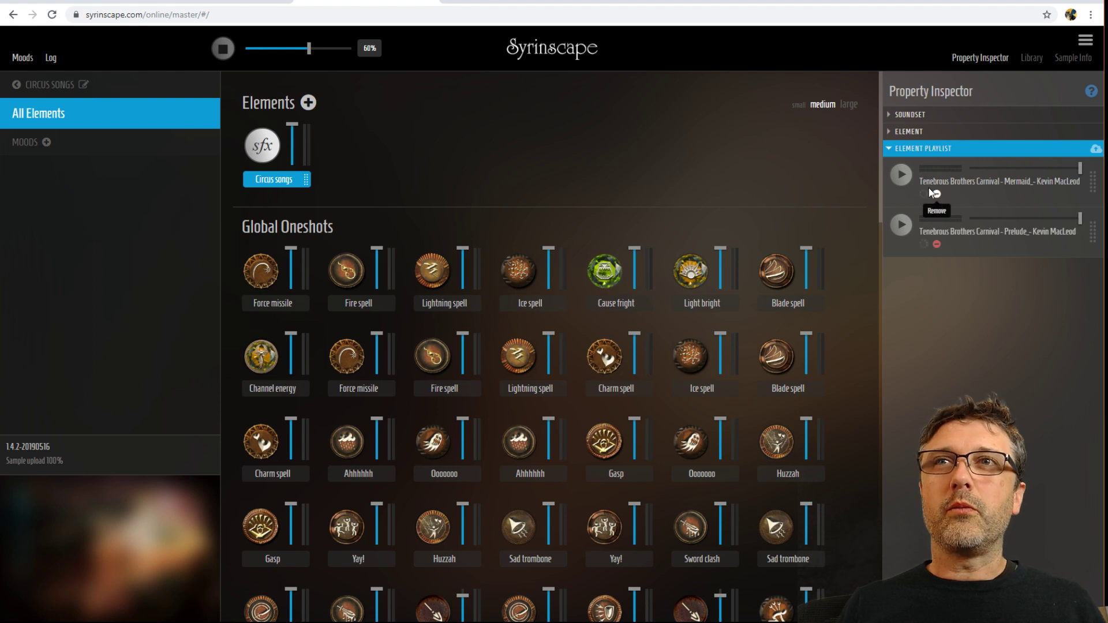
Search the library's elements for "rain" and preview Raining again with the master volume set to 88%.
{"action": "left_click", "coordinate": [1032, 58]}
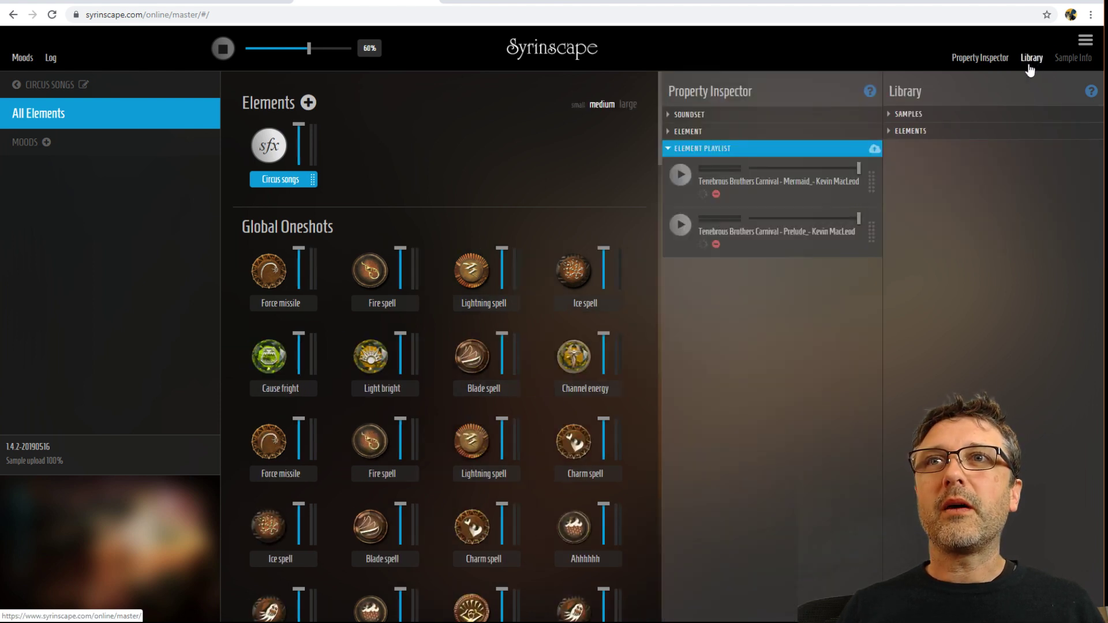
{"action": "left_click", "coordinate": [894, 132]}
{"action": "left_click", "coordinate": [919, 167]}
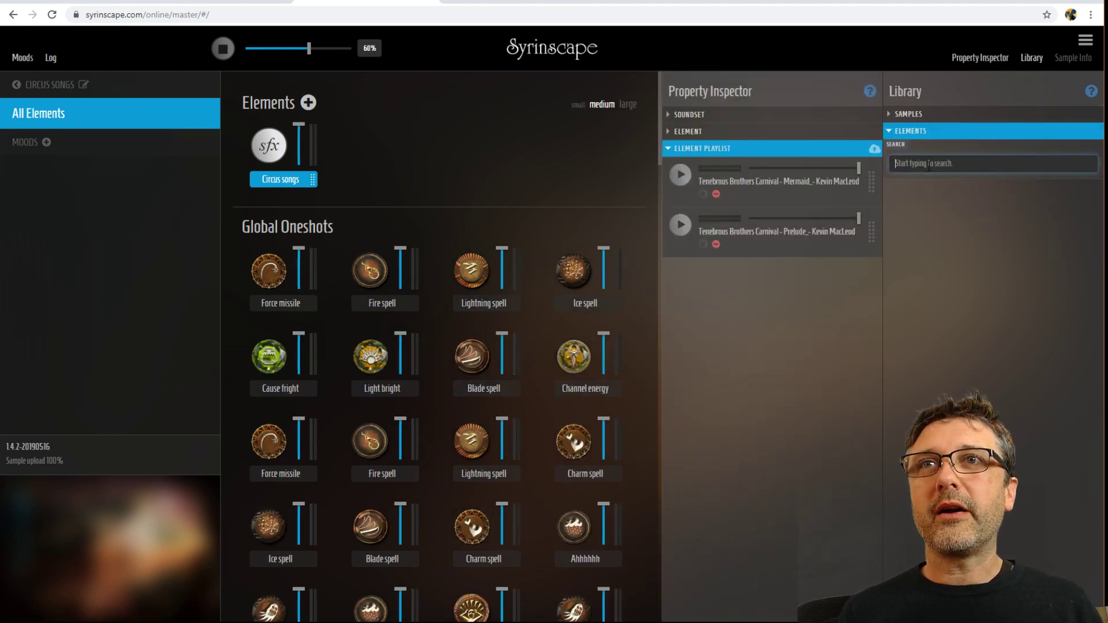
{"action": "type", "text": "tain"}
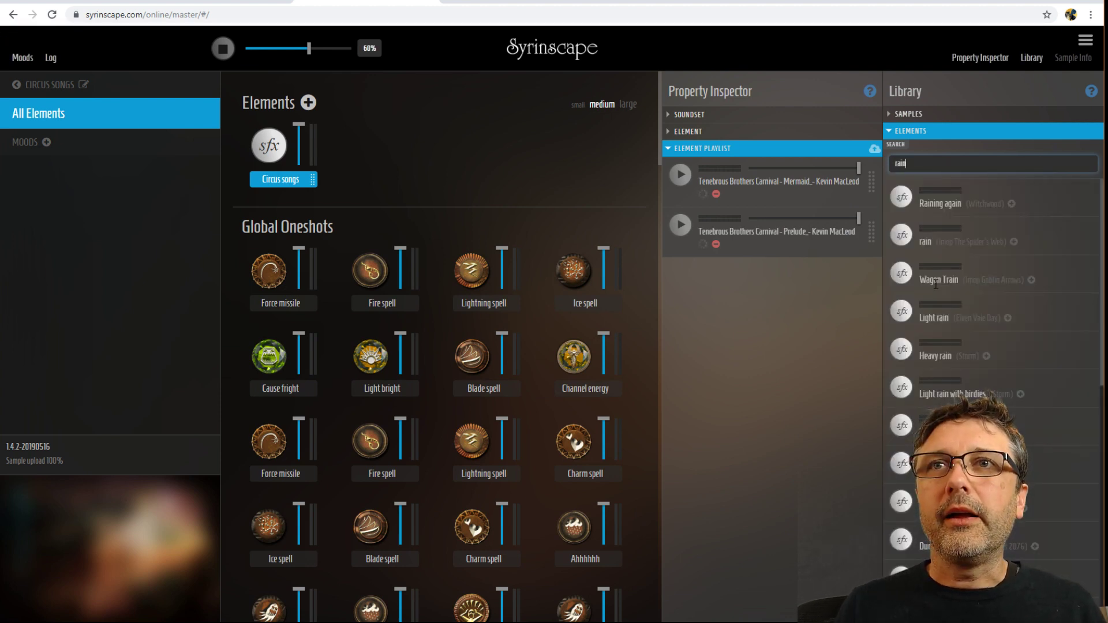
{"action": "left_click", "coordinate": [902, 199]}
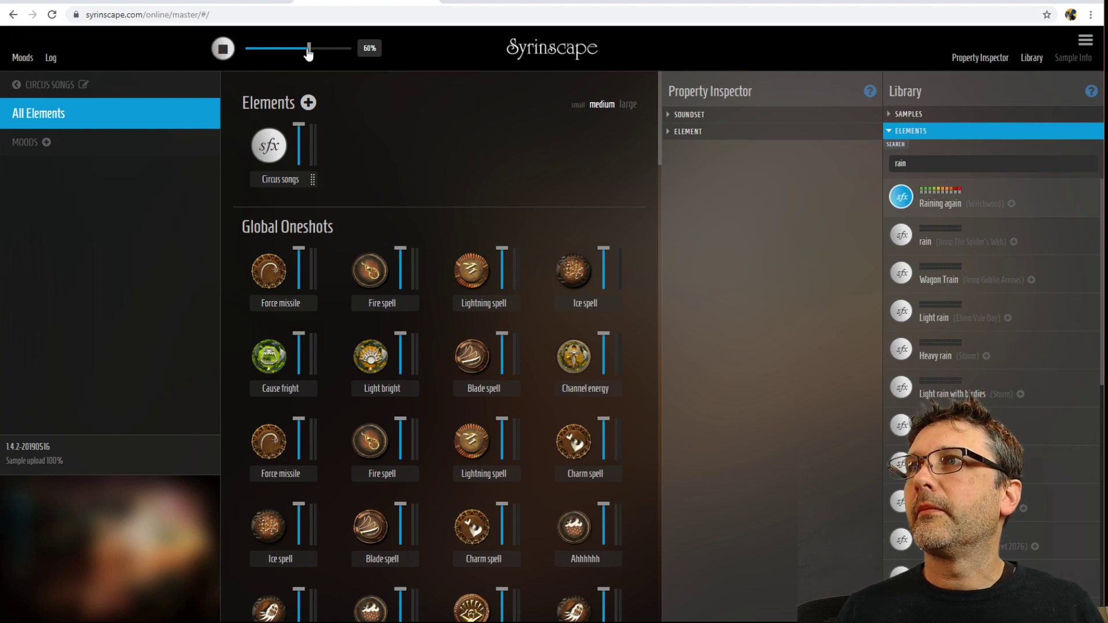
{"action": "left_click_drag", "start_coordinate": [308, 48], "coordinate": [339, 49]}
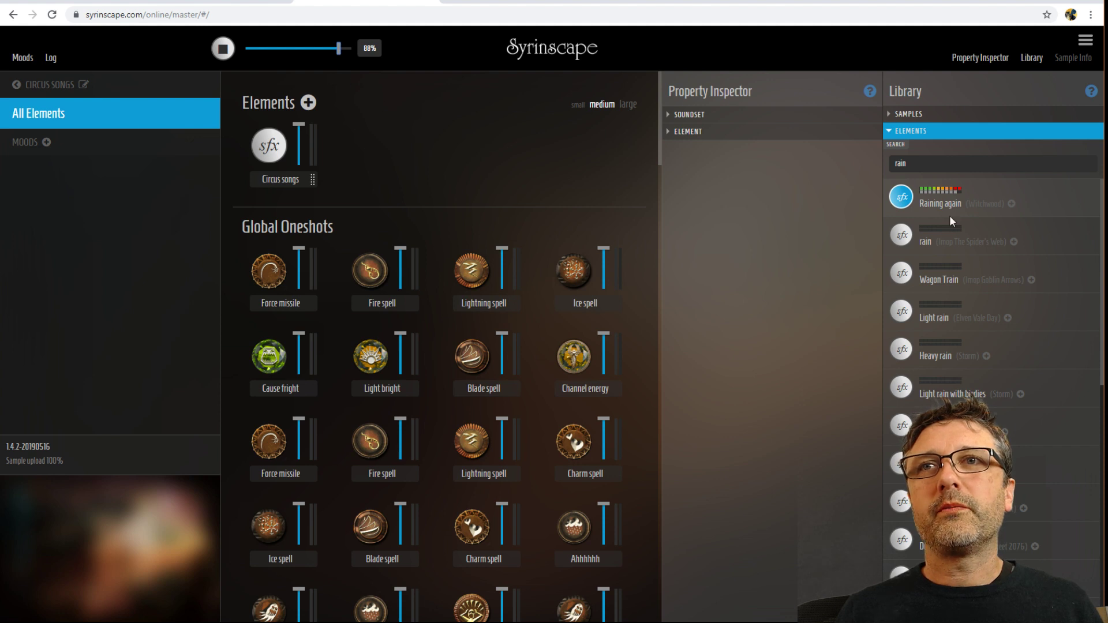
Add Raining again to the Circus songs soundset, then preview and add Light rain with birdies.
{"action": "left_click", "coordinate": [1012, 205]}
{"action": "left_click", "coordinate": [403, 176]}
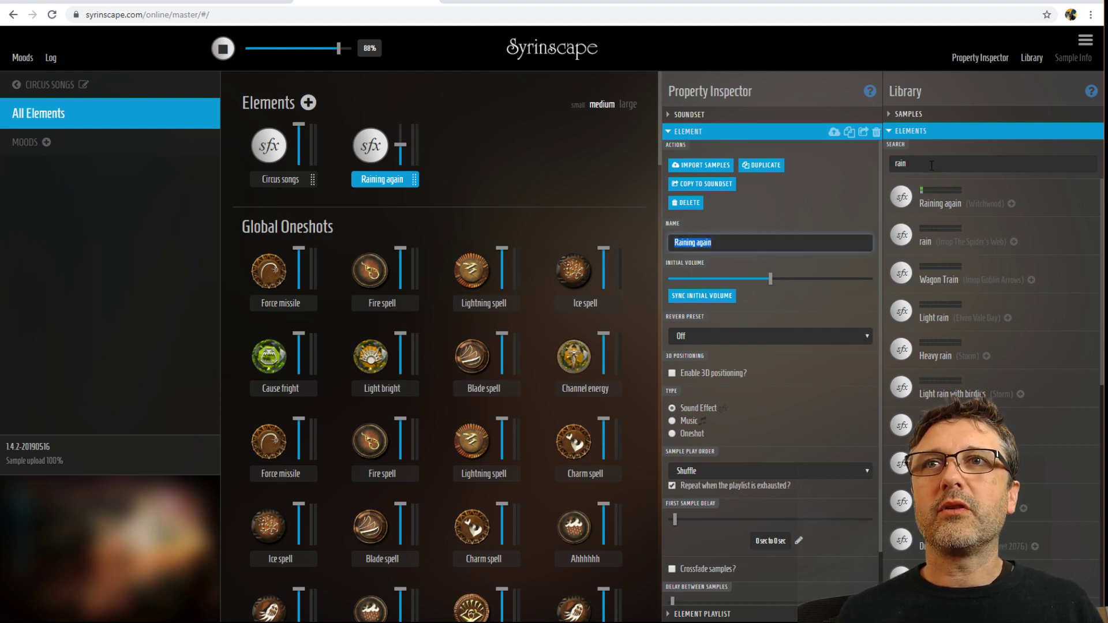
{"action": "left_click", "coordinate": [902, 387]}
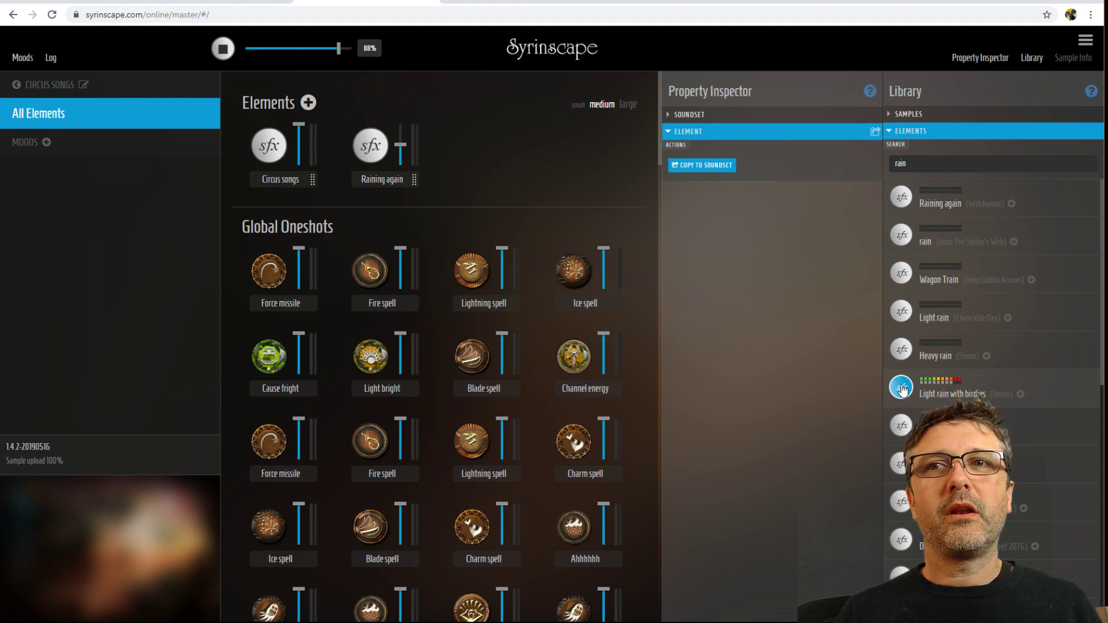
{"action": "left_click", "coordinate": [1020, 395]}
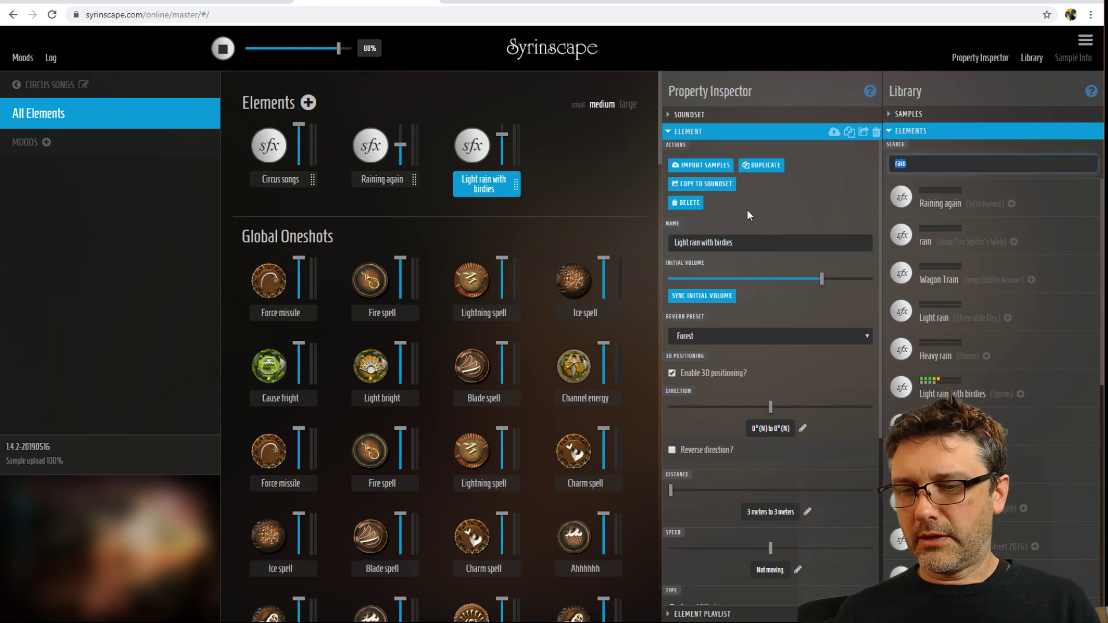
Search the library's elements for "thunder", then preview Distant thunder from Storm and add it to the soundset.
{"action": "type", "text": "thunder"}
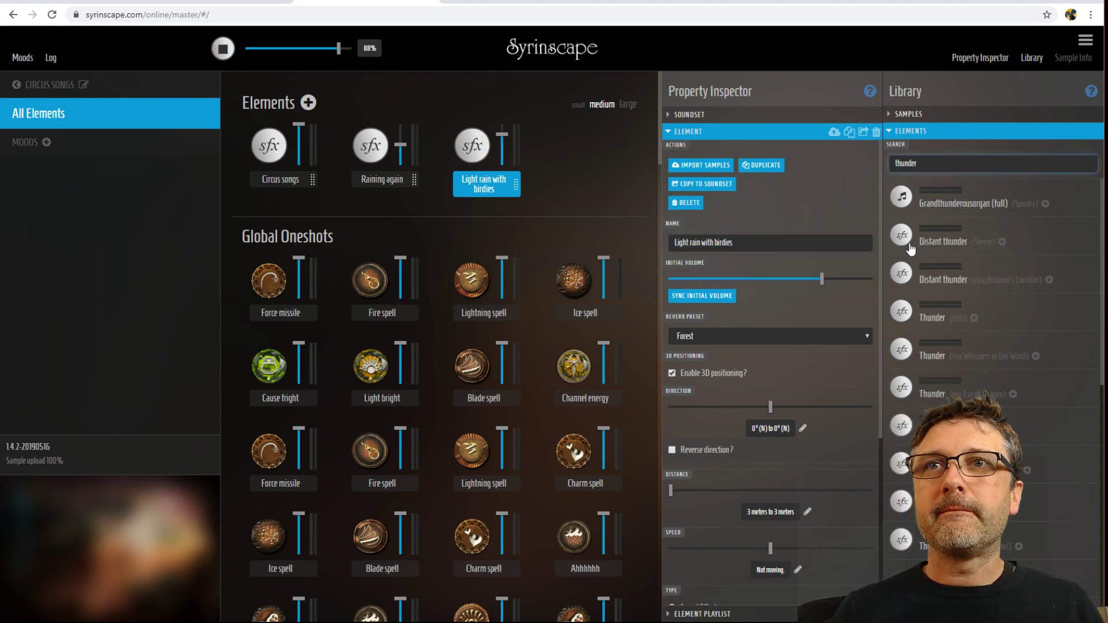
{"action": "left_click", "coordinate": [898, 238]}
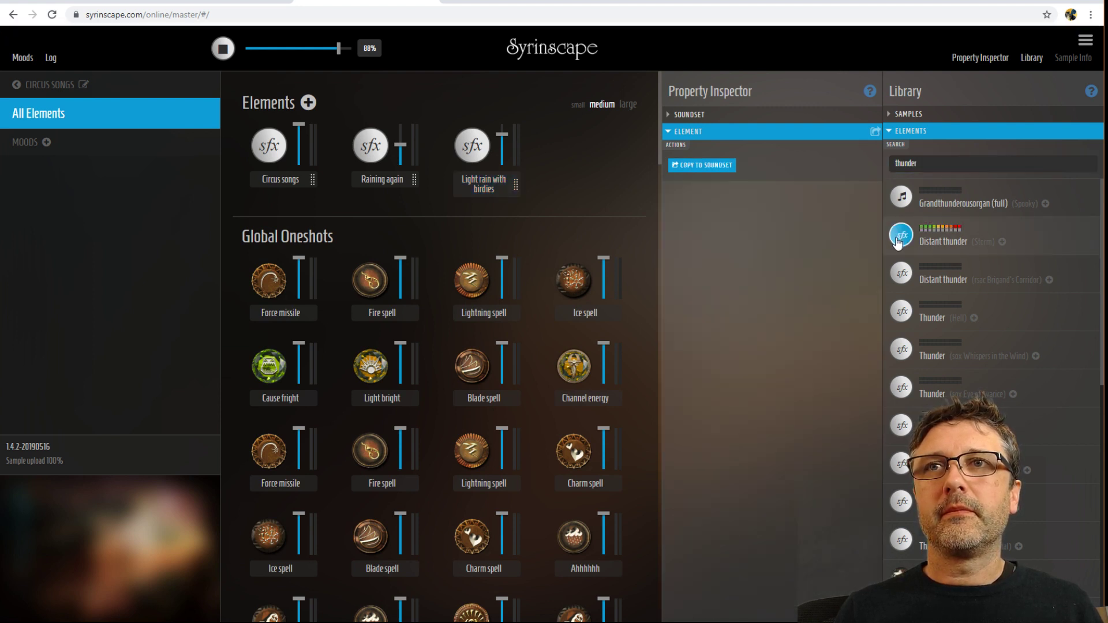
{"action": "left_click", "coordinate": [1002, 241]}
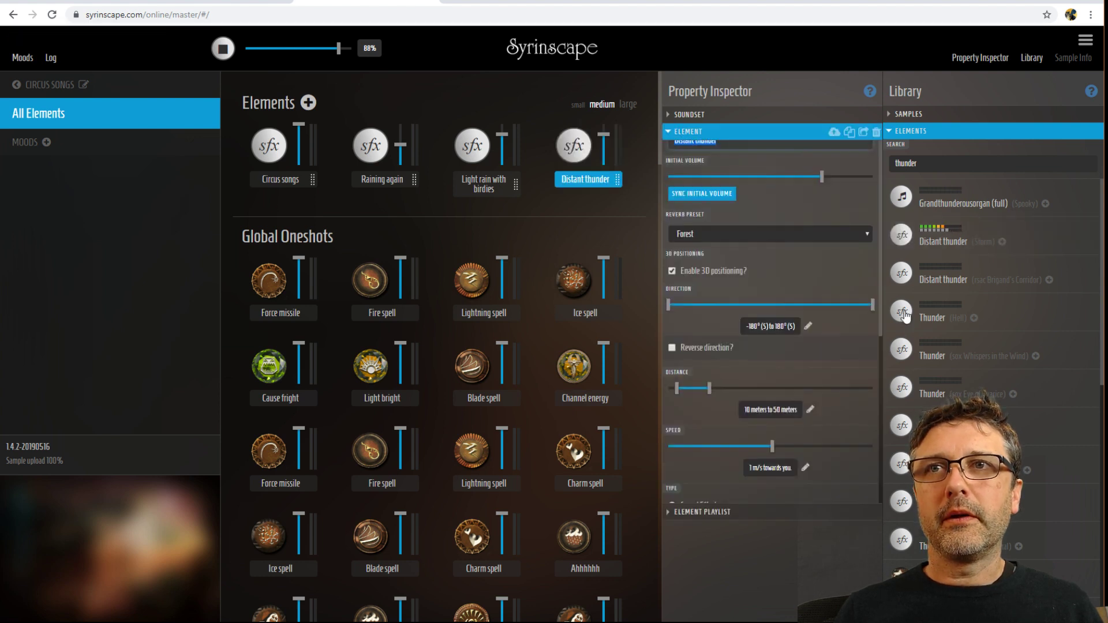
Preview further thunder elements in the library and add Thunder claps to the Circus songs soundset.
{"action": "left_click", "coordinate": [903, 313]}
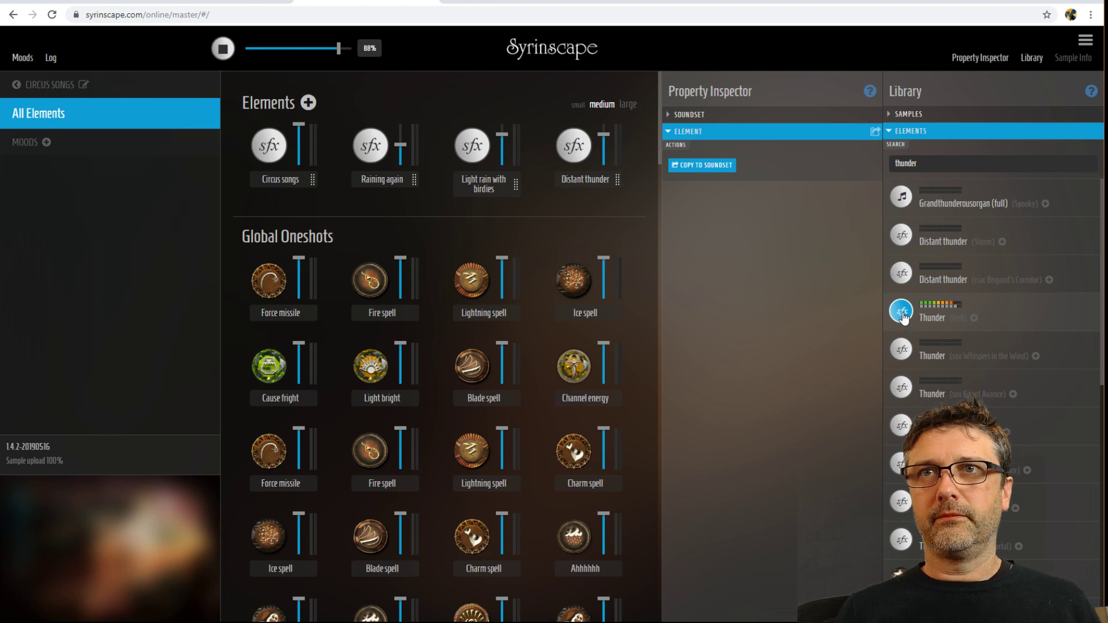
{"action": "scroll", "coordinate": [903, 346], "scroll_direction": "down", "scroll_amount": 2}
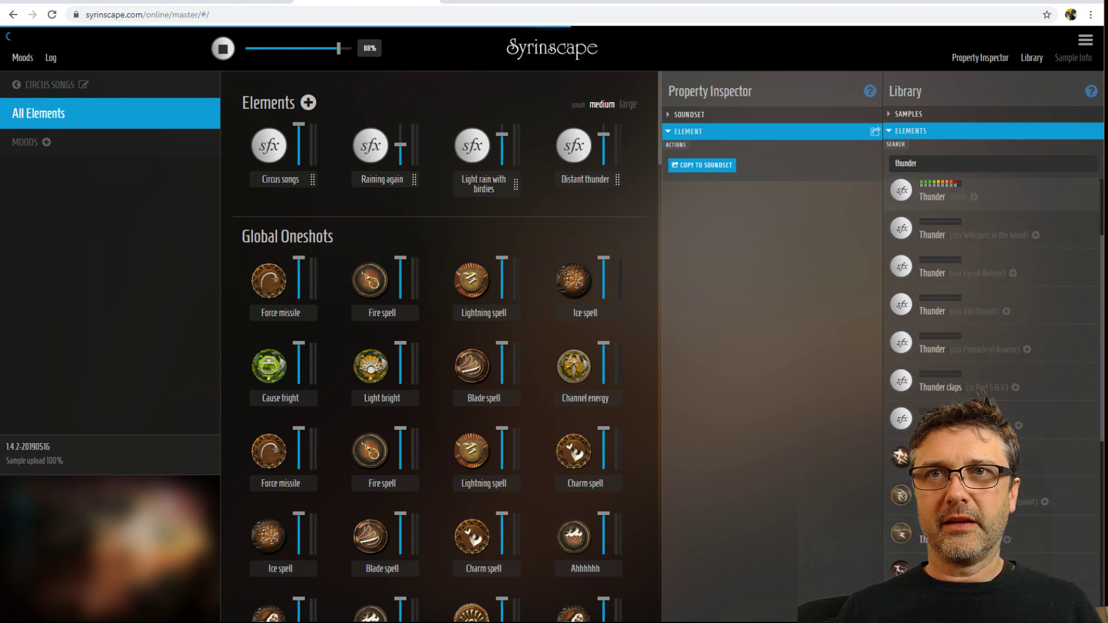
{"action": "left_click", "coordinate": [902, 382]}
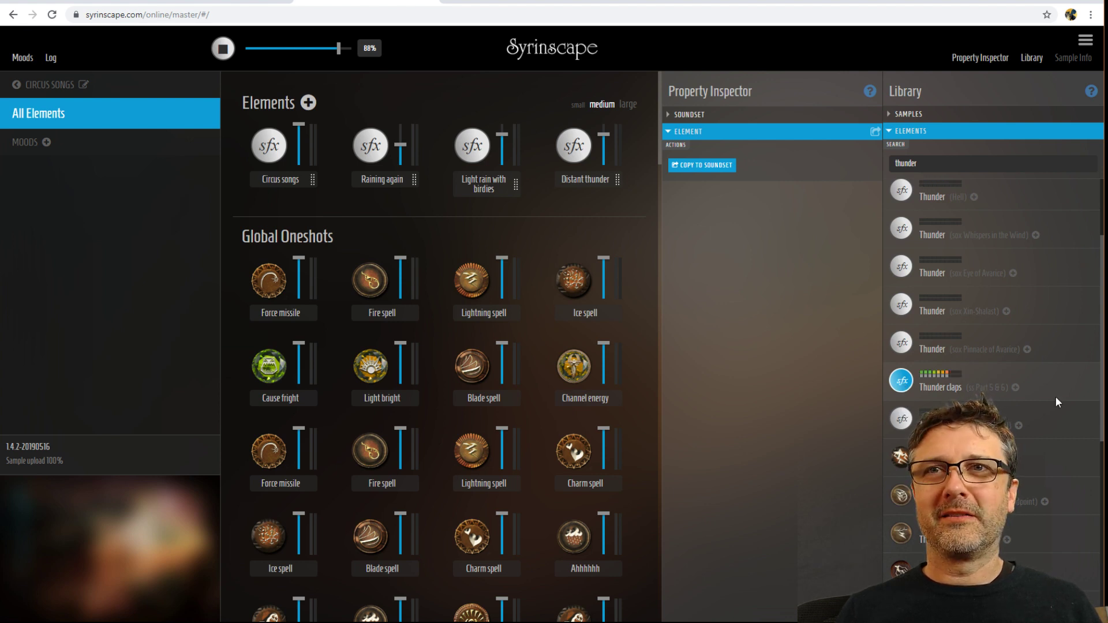
{"action": "left_click", "coordinate": [1016, 389]}
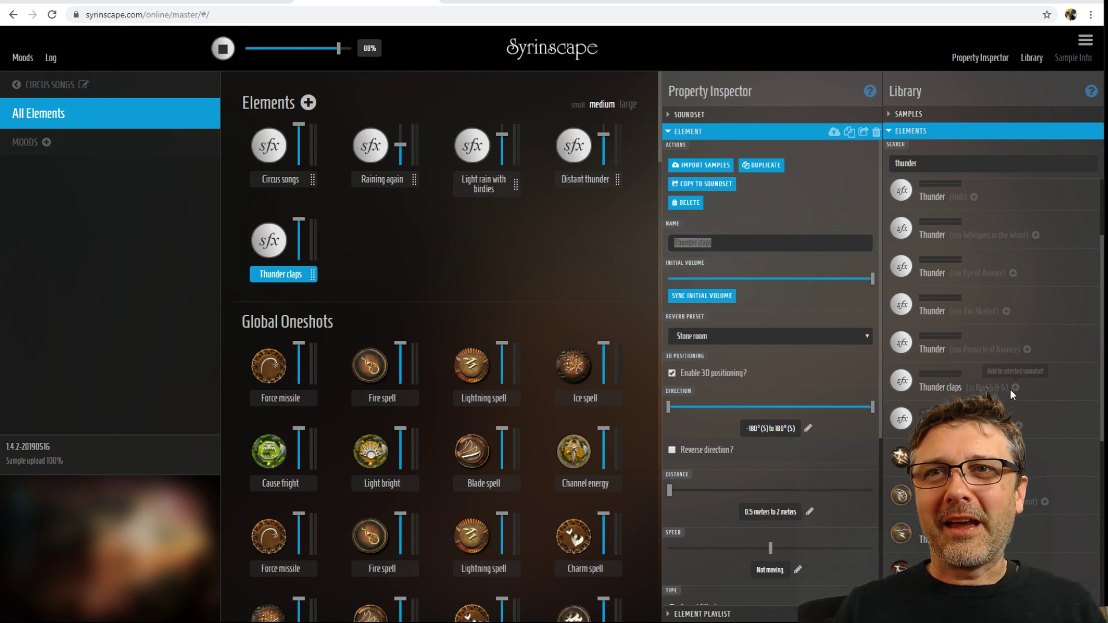
{"action": "scroll", "coordinate": [1010, 389], "scroll_direction": "down", "scroll_amount": 3}
{"action": "scroll", "coordinate": [1010, 389], "scroll_direction": "up", "scroll_amount": 1}
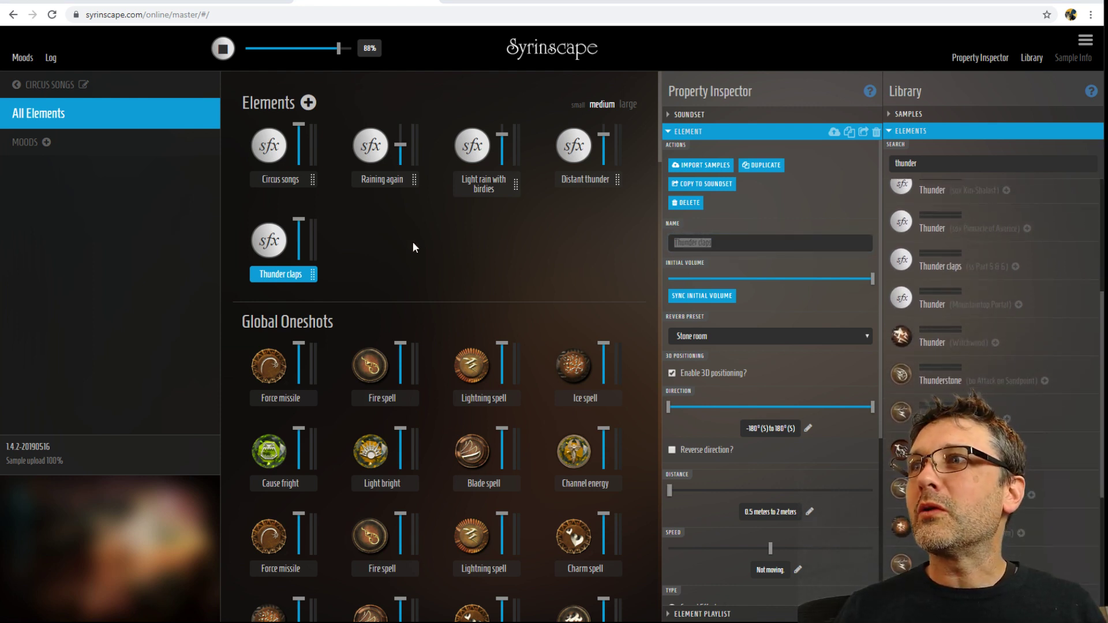
Hide the library, duplicate the Thunder claps element and rename the copy "Thunder clap".
{"action": "left_click", "coordinate": [1031, 59]}
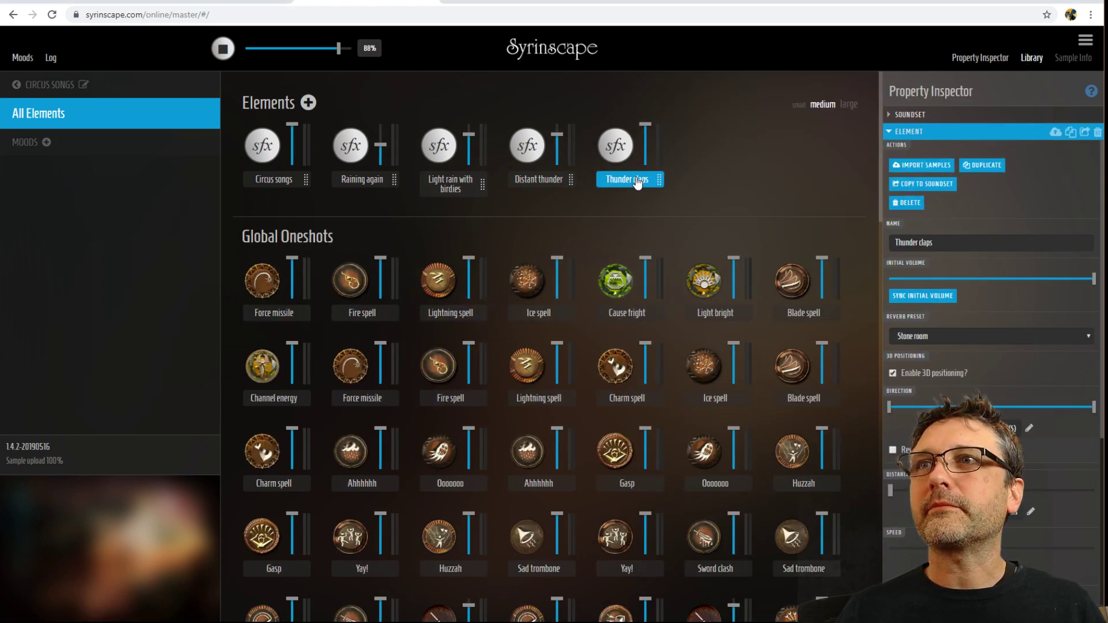
{"action": "left_click", "coordinate": [1071, 134]}
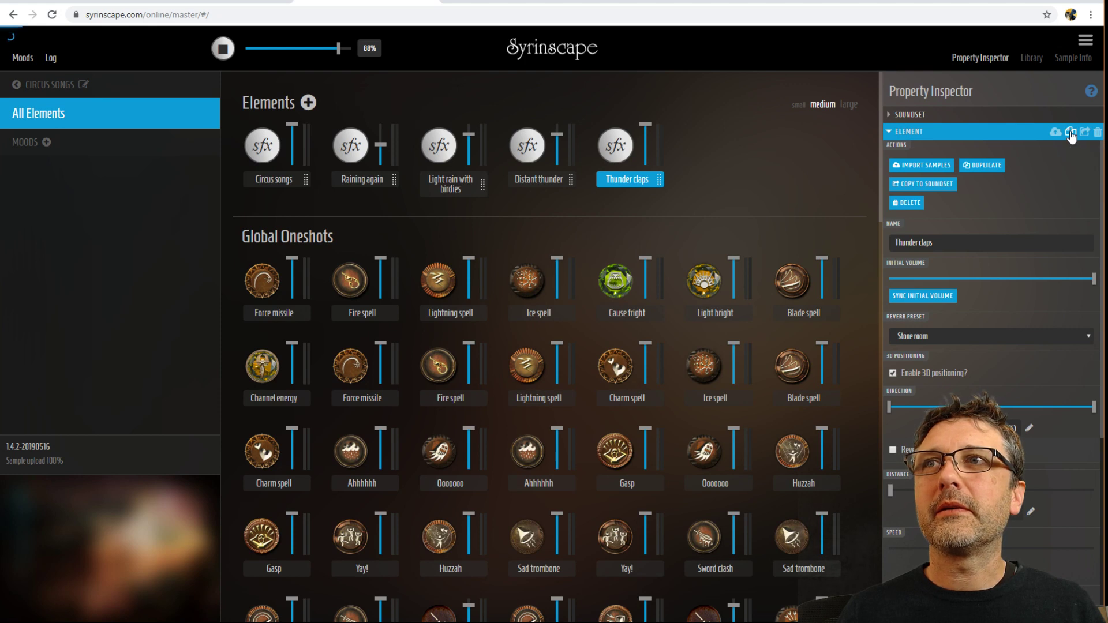
{"action": "left_click", "coordinate": [738, 187]}
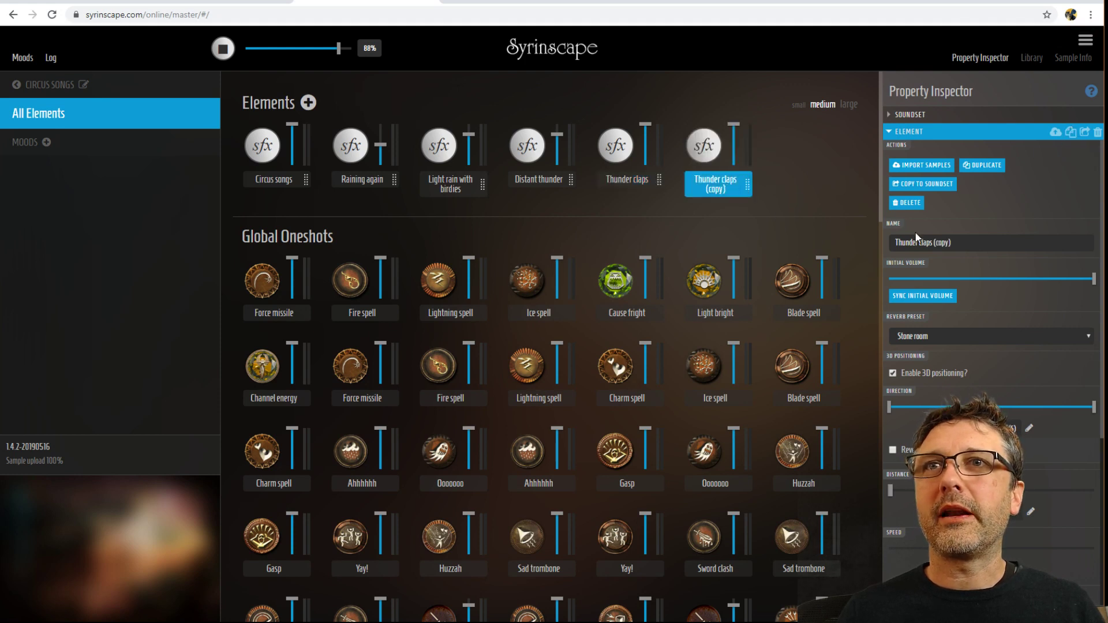
{"action": "left_click_drag", "start_coordinate": [930, 241], "coordinate": [1007, 254]}
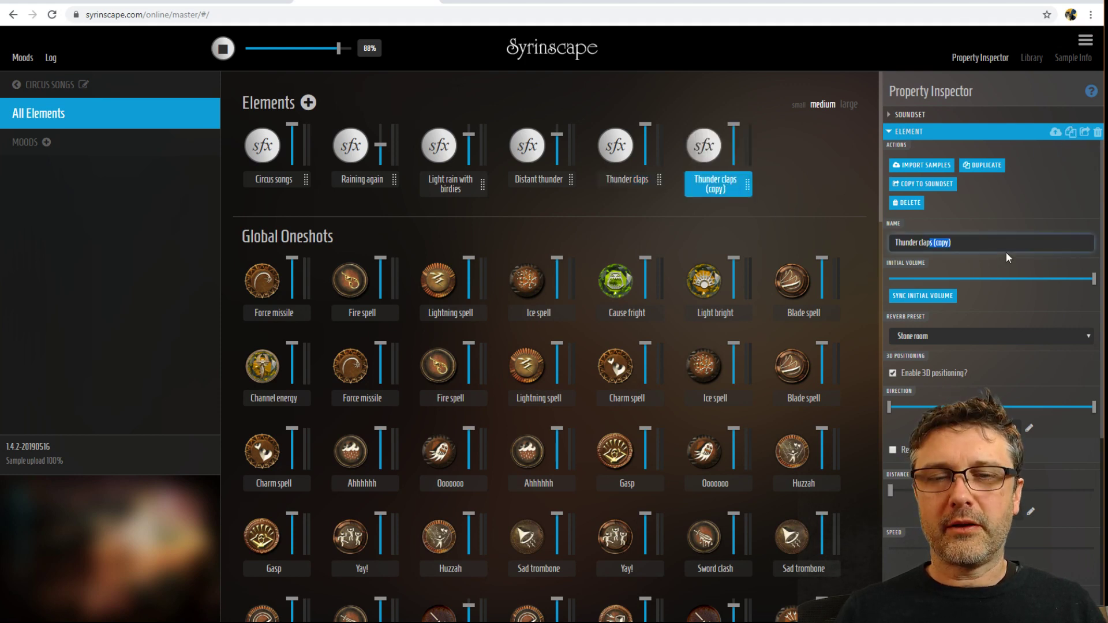
{"action": "key", "text": "BackSpace"}
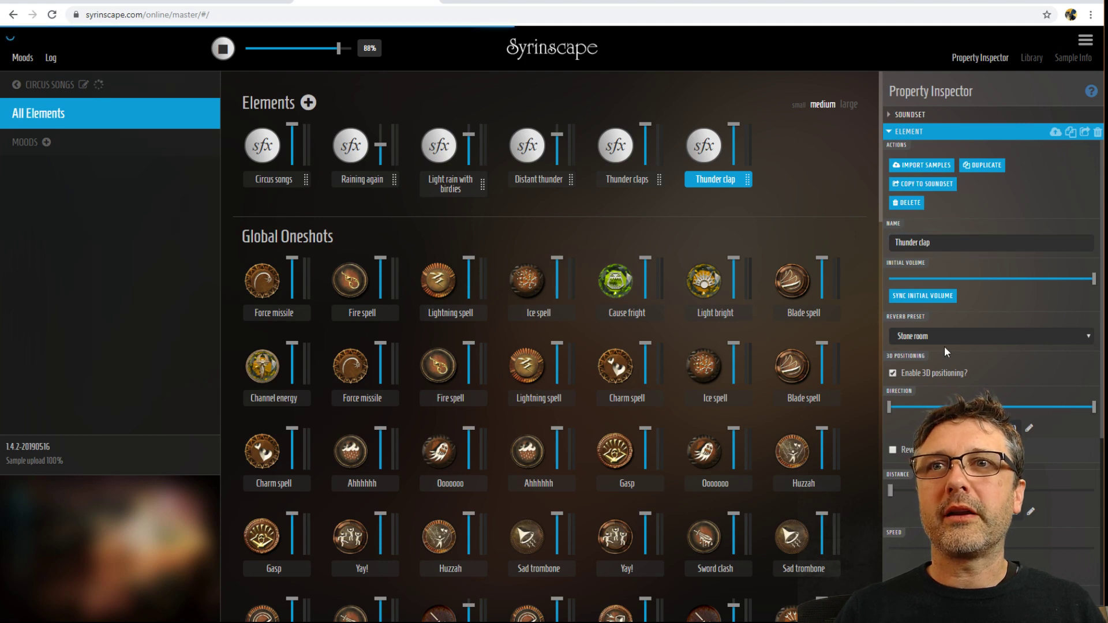
Change the Thunder clap element's type to Oneshot and play it once.
{"action": "scroll", "coordinate": [991, 390], "scroll_direction": "down", "scroll_amount": 3}
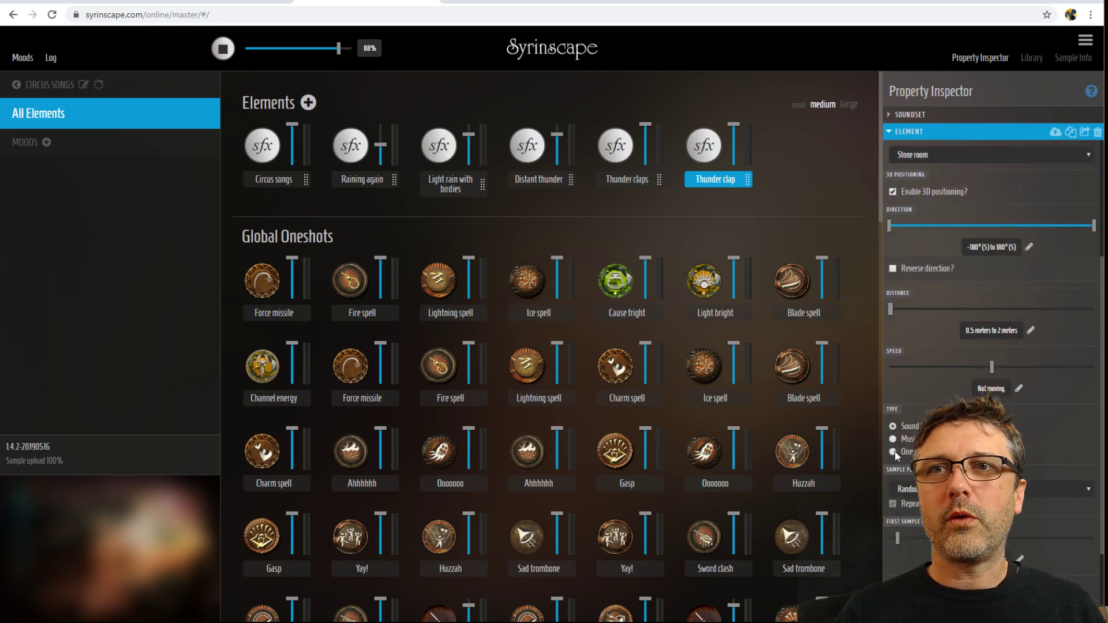
{"action": "scroll", "coordinate": [894, 451], "scroll_direction": "up", "scroll_amount": 1}
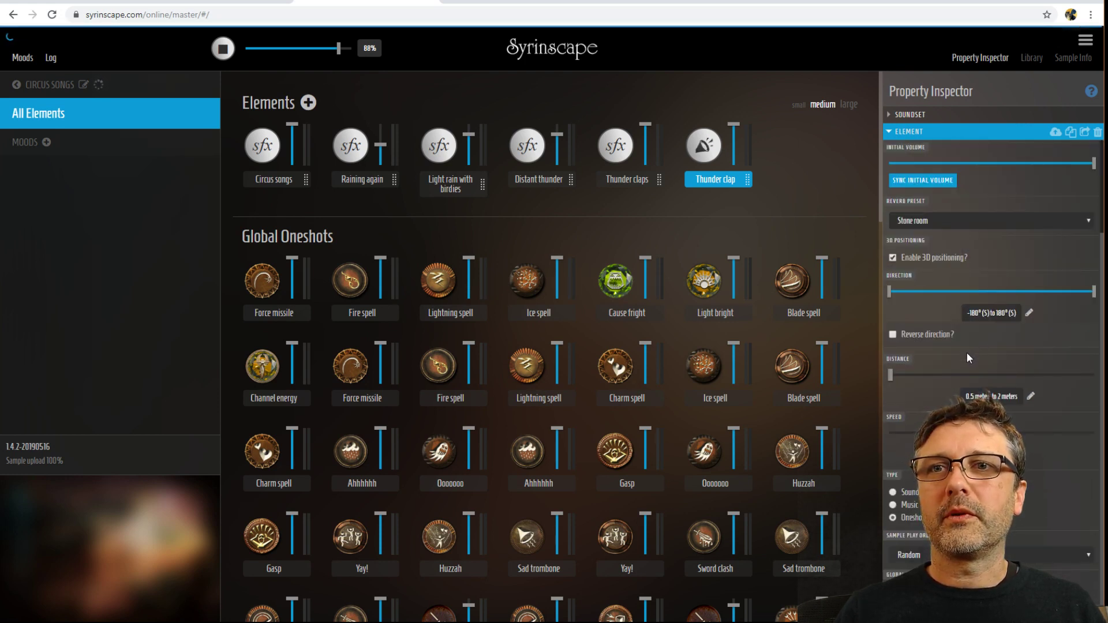
{"action": "left_click", "coordinate": [704, 160]}
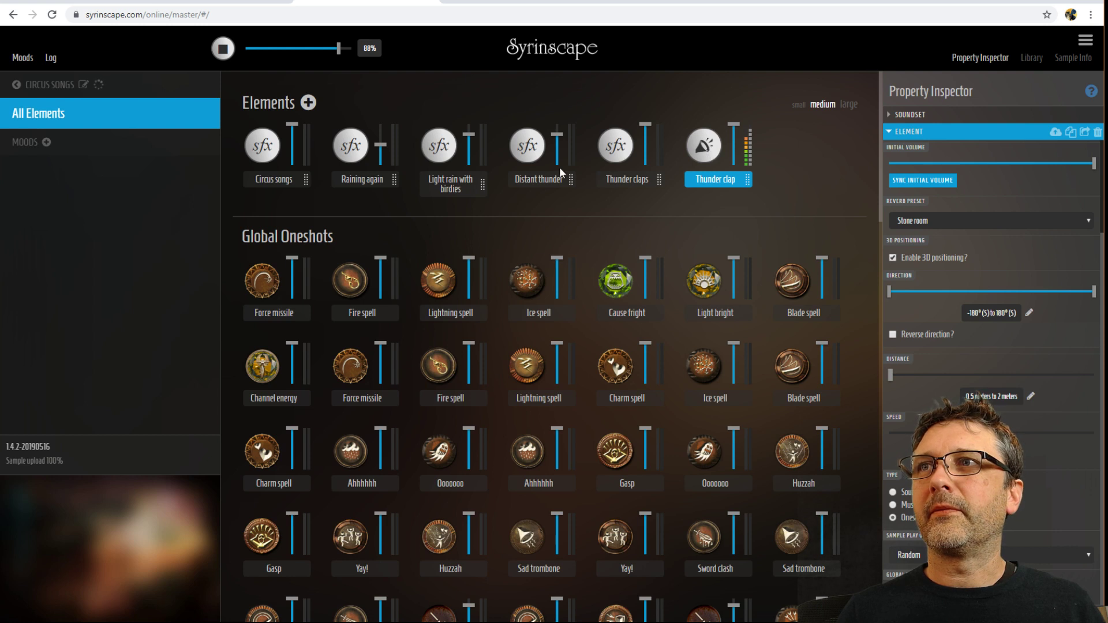
Duplicate the Distant thunder element and rename the copy "Quiet thunder".
{"action": "left_click", "coordinate": [545, 180]}
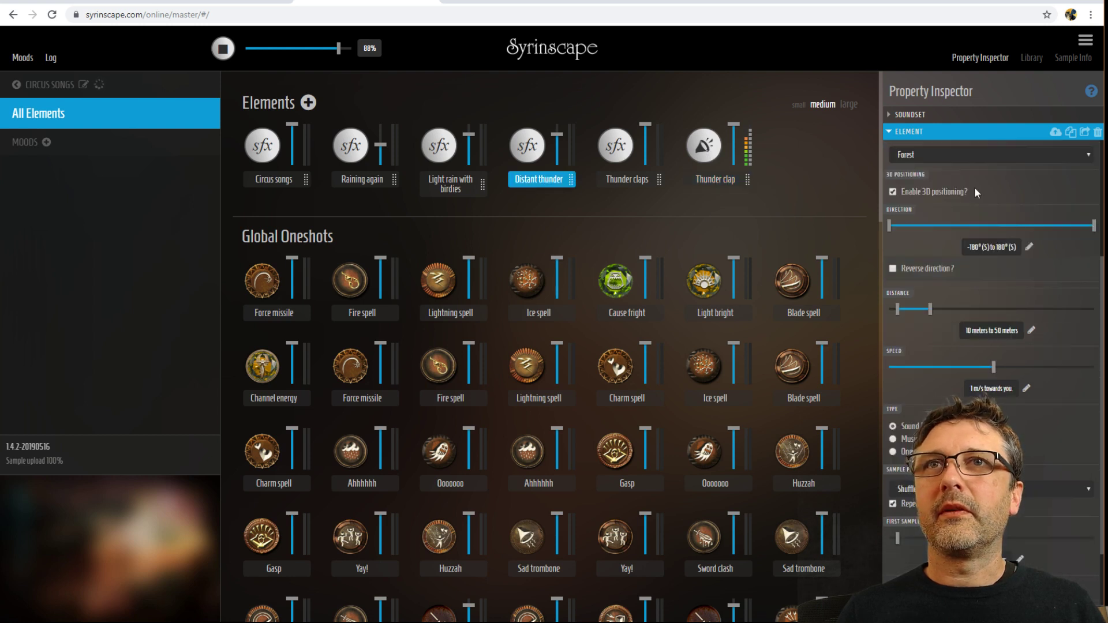
{"action": "left_click", "coordinate": [1071, 132]}
{"action": "left_click", "coordinate": [627, 184]}
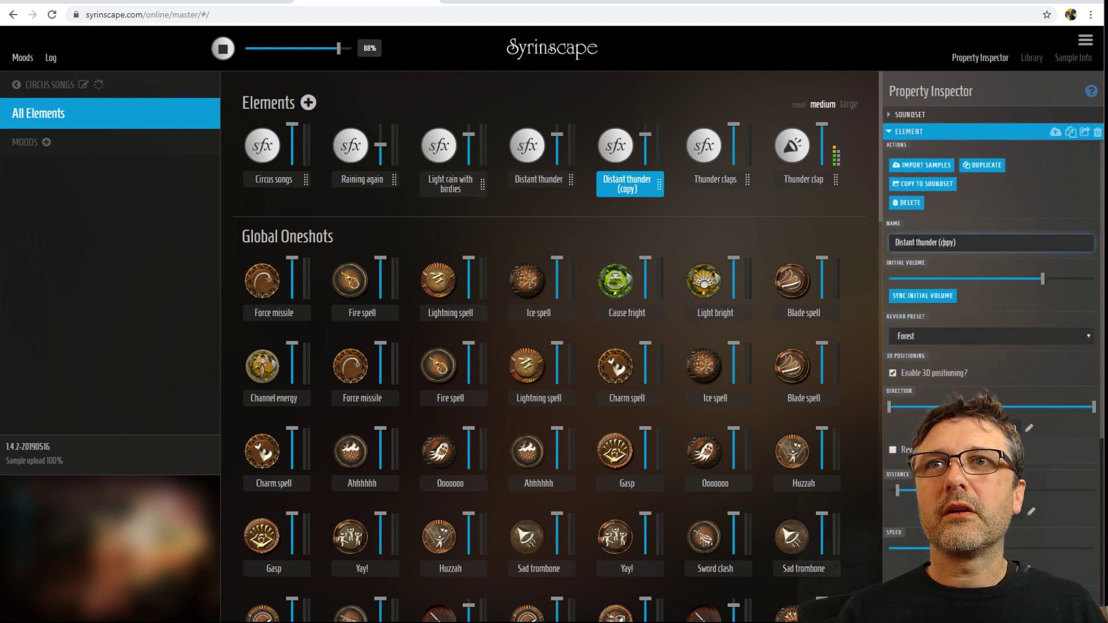
{"action": "left_click_drag", "start_coordinate": [917, 243], "coordinate": [841, 237]}
{"action": "type", "text": "Quiet"}
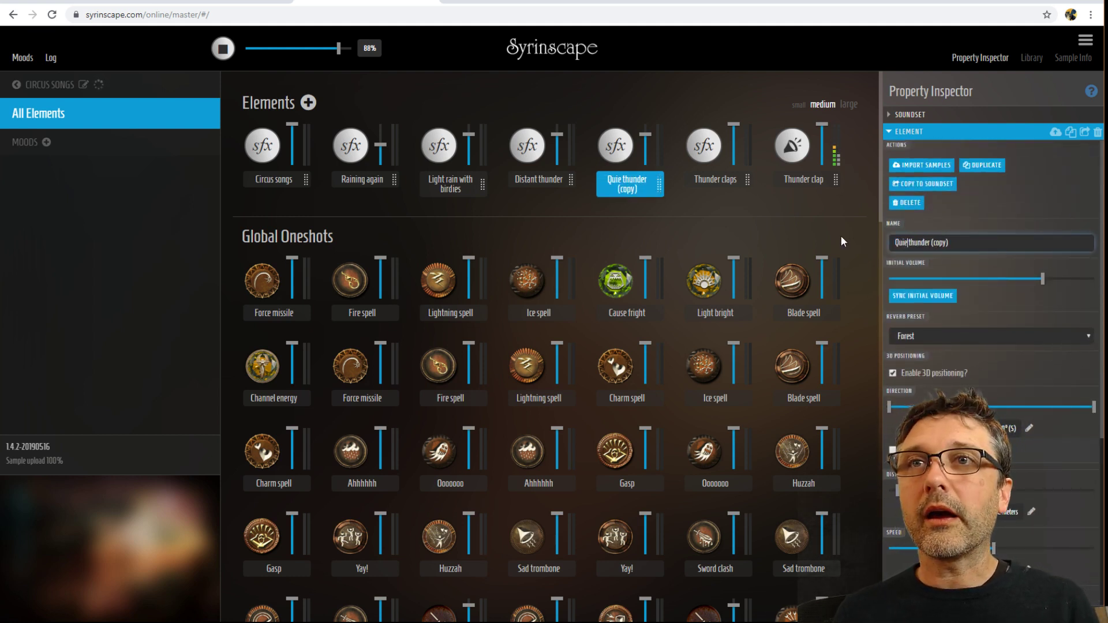
{"action": "left_click_drag", "start_coordinate": [952, 242], "coordinate": [930, 242]}
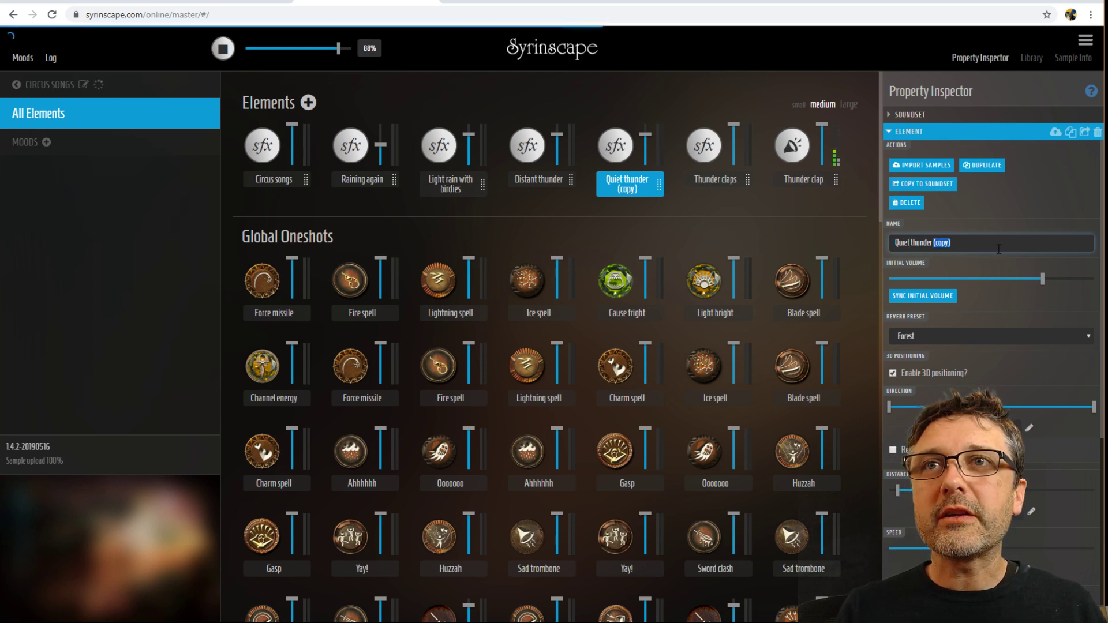
{"action": "key", "text": "BackSpace"}
{"action": "left_click", "coordinate": [975, 218]}
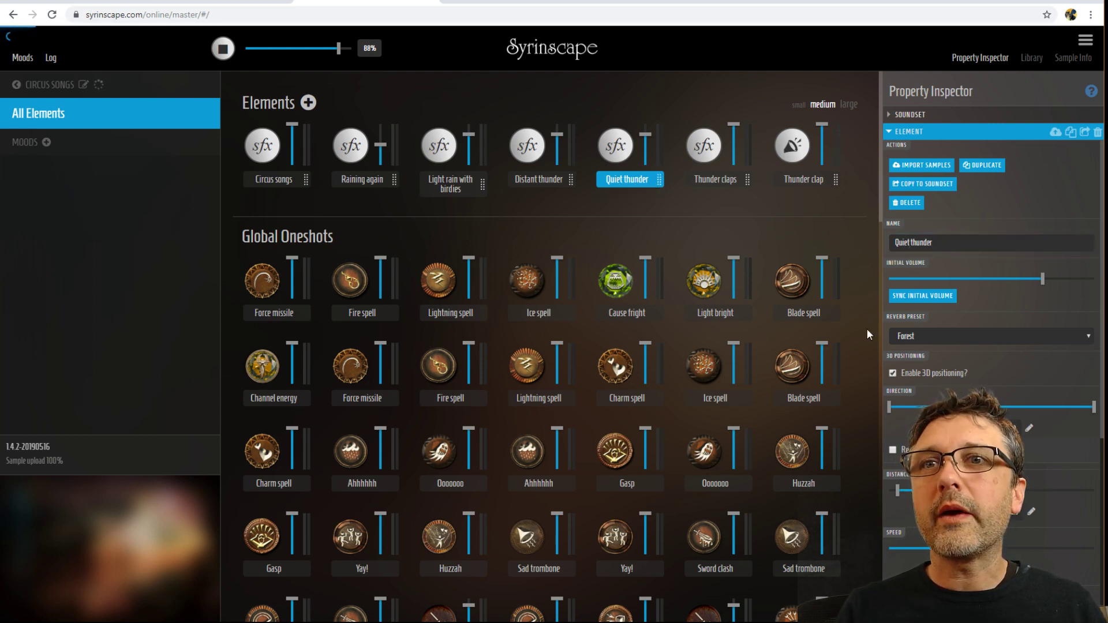
Change the Quiet thunder element's type to Oneshot and play it once.
{"action": "scroll", "coordinate": [990, 288], "scroll_direction": "down", "scroll_amount": 3}
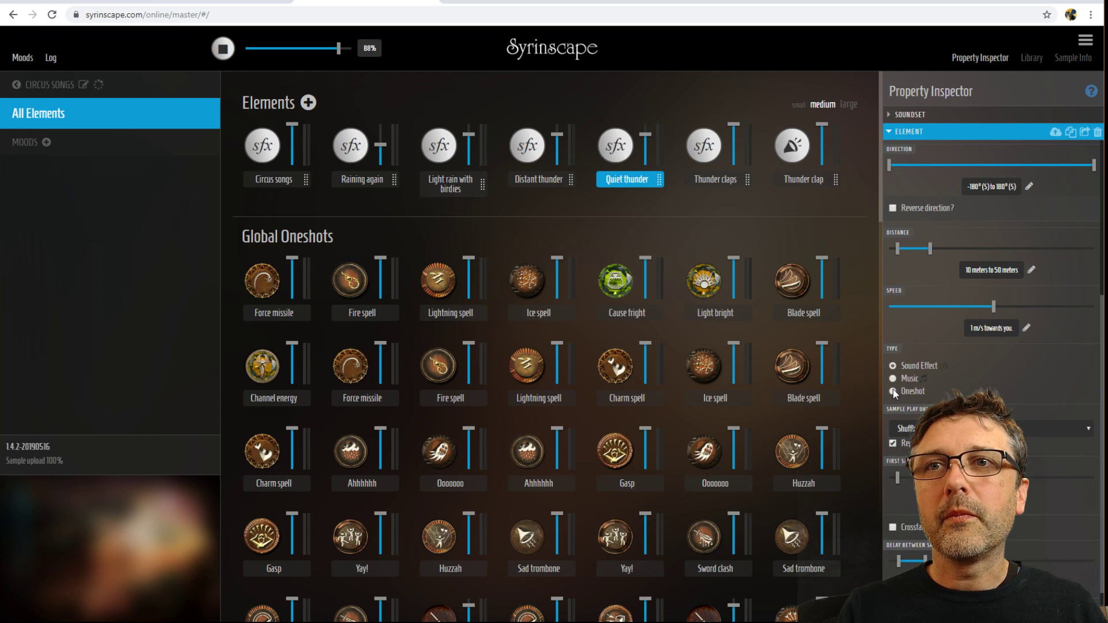
{"action": "left_click", "coordinate": [892, 390]}
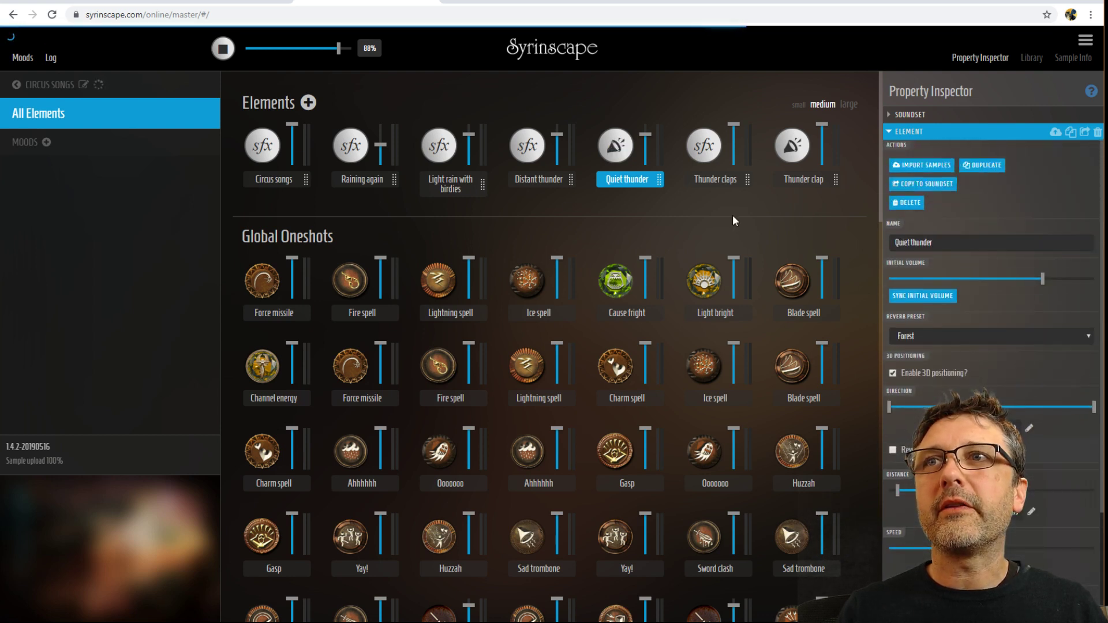
{"action": "left_click", "coordinate": [615, 145]}
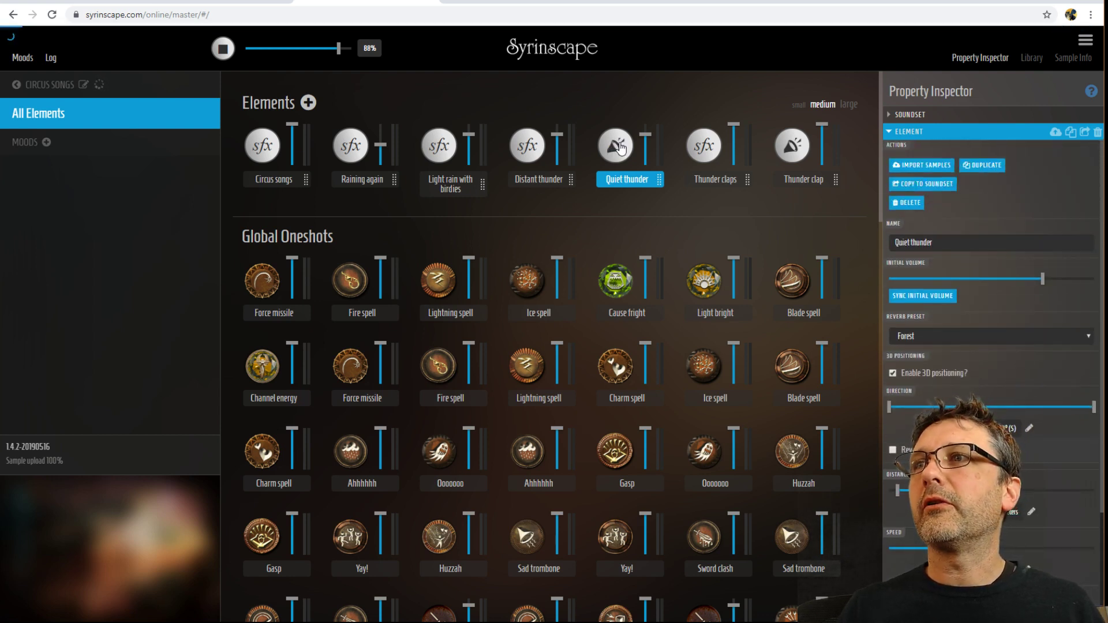
Check the transcode status of the samples in the Circus songs element's playlist and reopen its element properties.
{"action": "left_click", "coordinate": [264, 182]}
{"action": "left_click", "coordinate": [892, 132]}
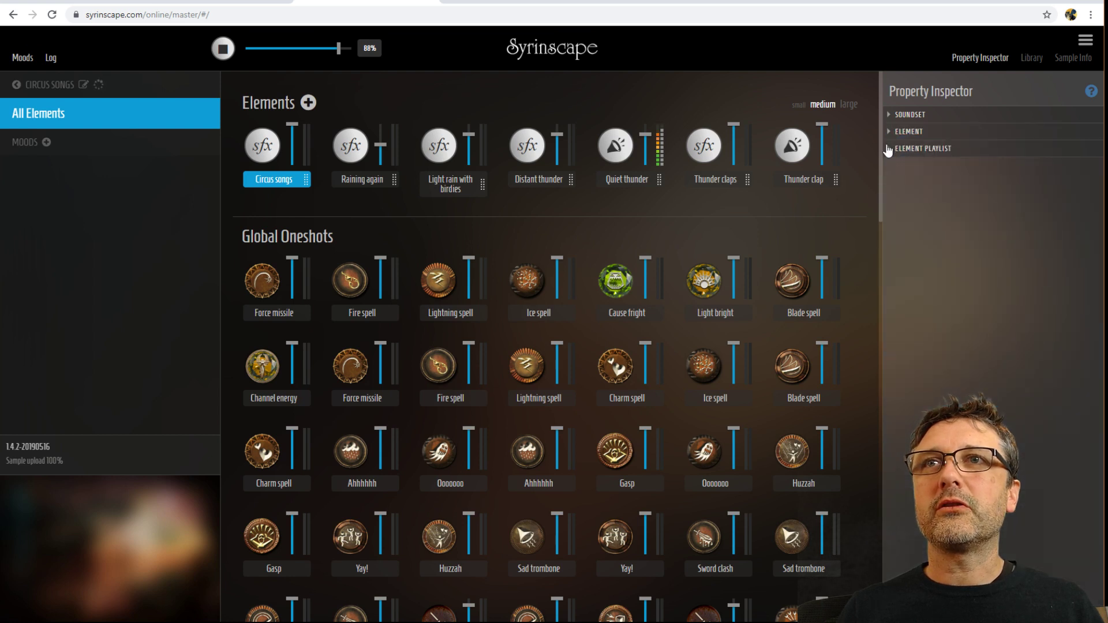
{"action": "left_click", "coordinate": [891, 148]}
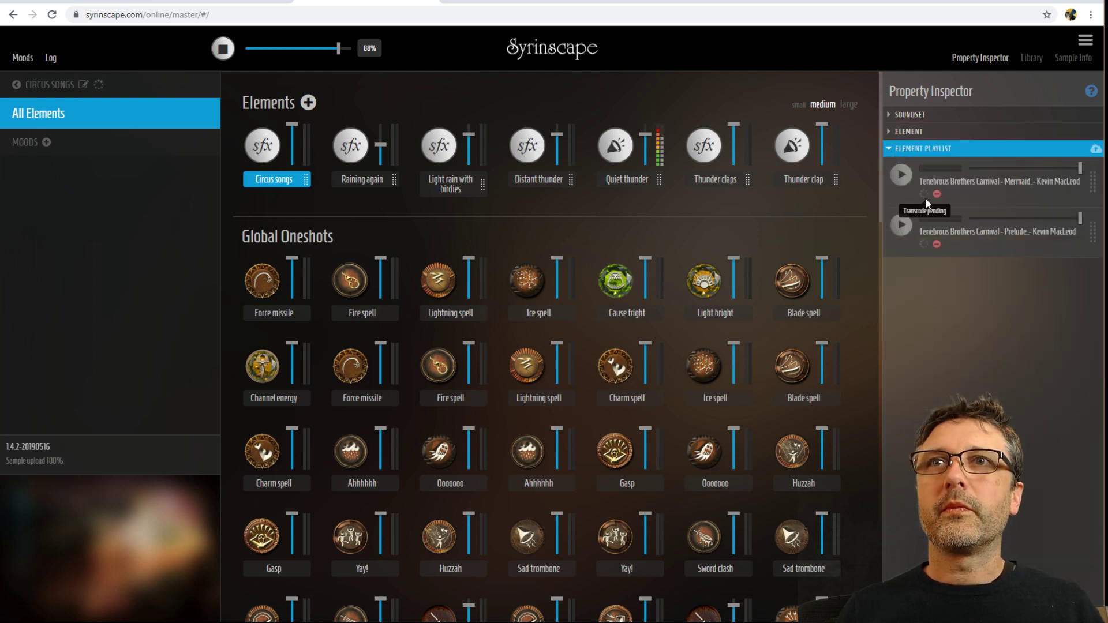
{"action": "left_click", "coordinate": [891, 147]}
{"action": "left_click", "coordinate": [891, 134]}
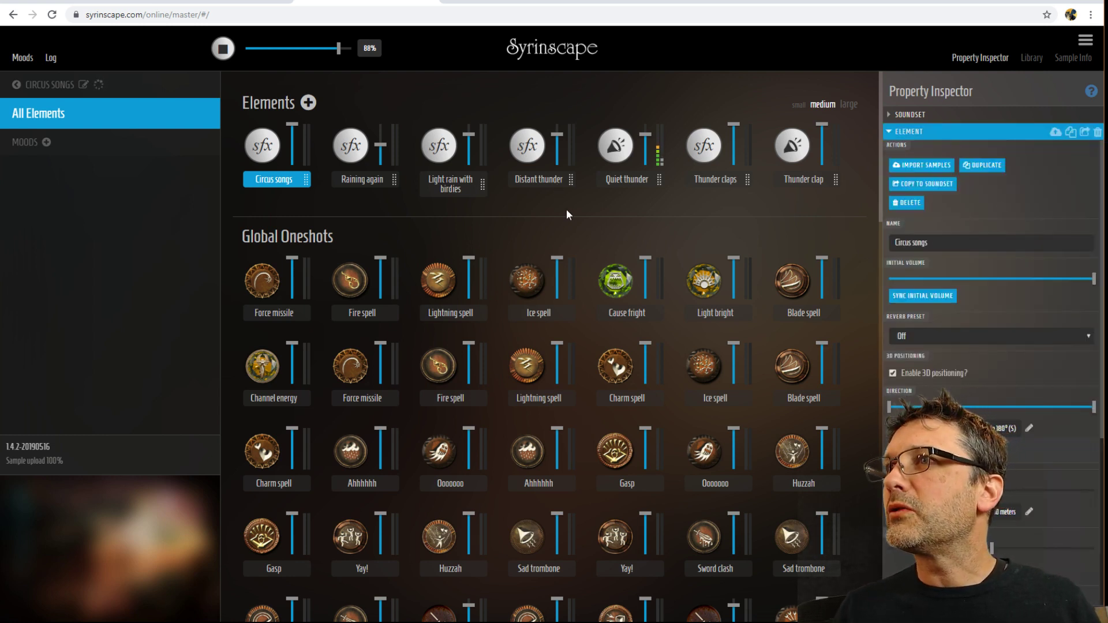
Add a new mood to the soundset with Circus songs playing, and collapse the element playlist details.
{"action": "left_click", "coordinate": [47, 142]}
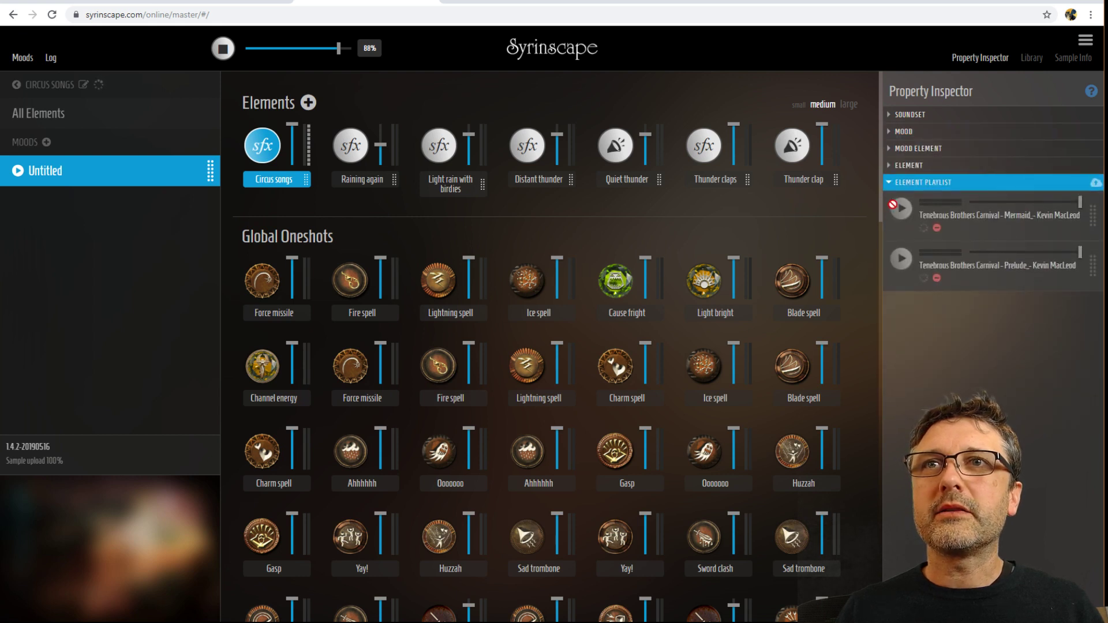
{"action": "left_click", "coordinate": [900, 182]}
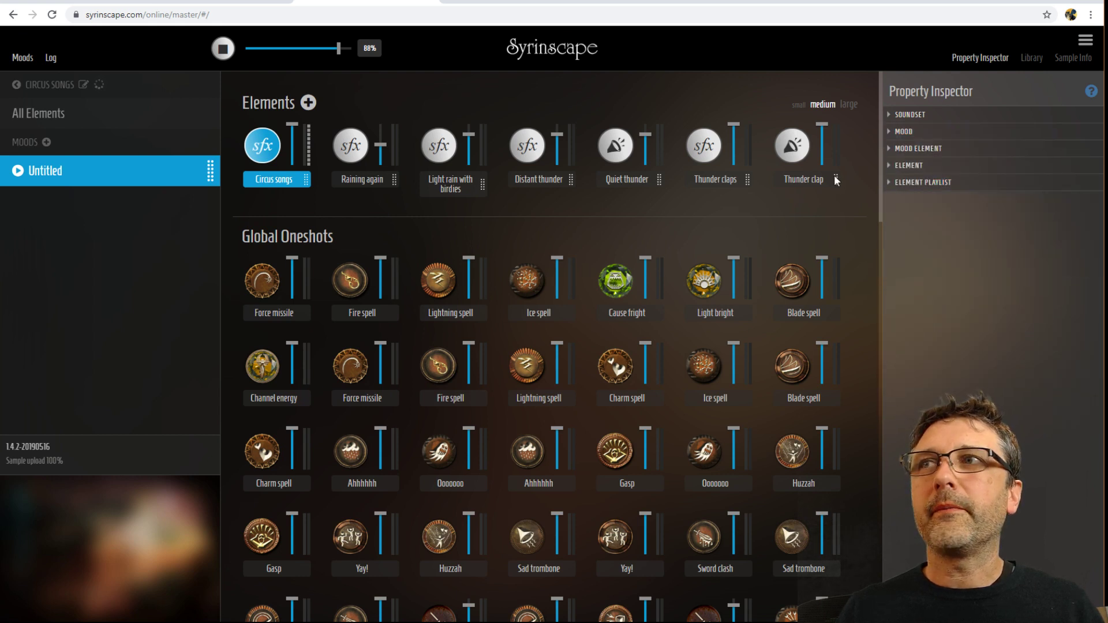
Start the Raining again element in the new mood and lower its volume below 30%.
{"action": "left_click", "coordinate": [350, 147]}
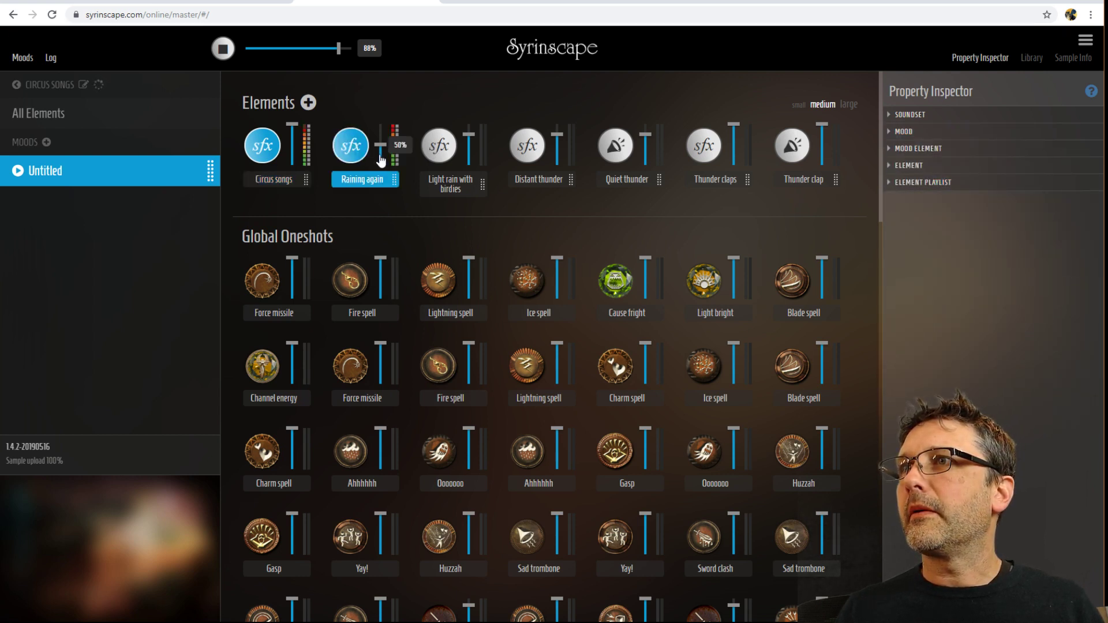
{"action": "scroll", "coordinate": [383, 156], "scroll_direction": "down", "scroll_amount": 3}
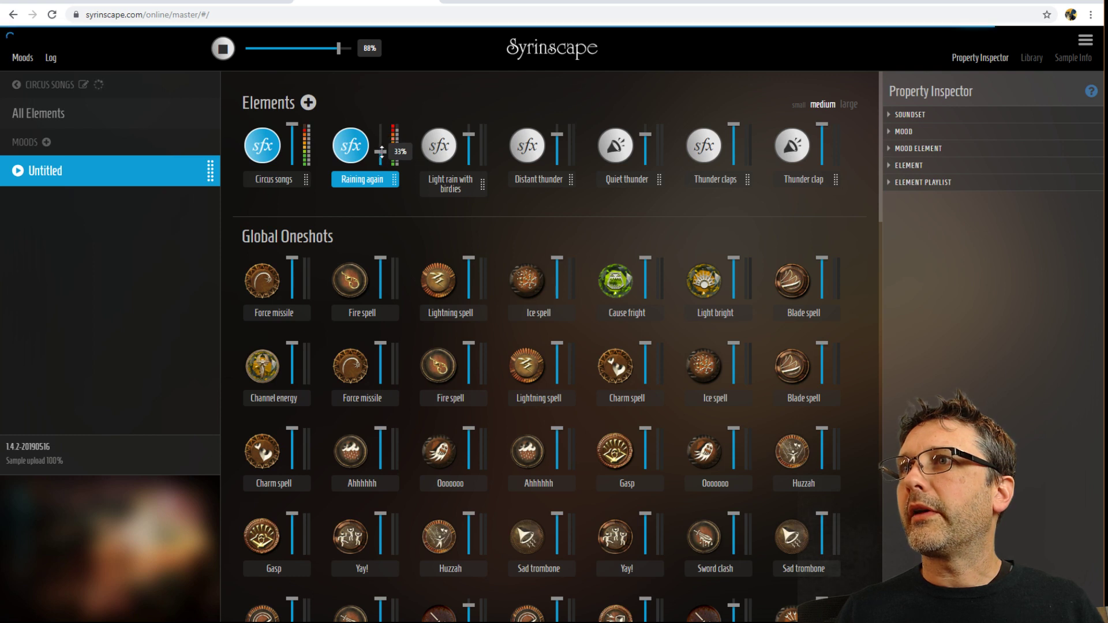
{"action": "scroll", "coordinate": [383, 153], "scroll_direction": "down", "scroll_amount": 5}
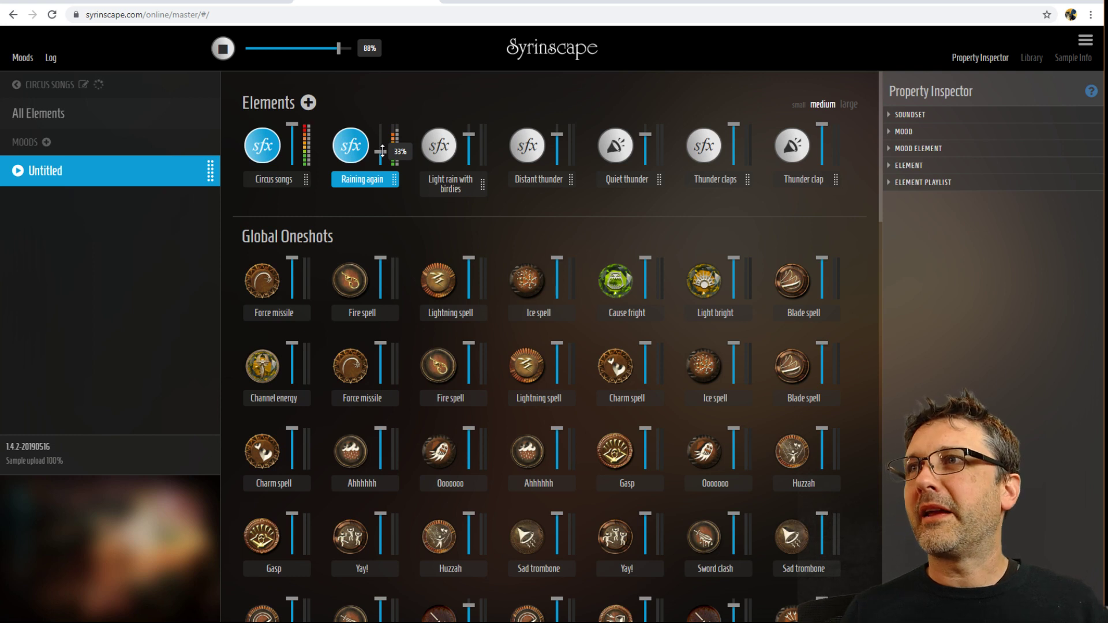
{"action": "scroll", "coordinate": [382, 151], "scroll_direction": "down", "scroll_amount": 4}
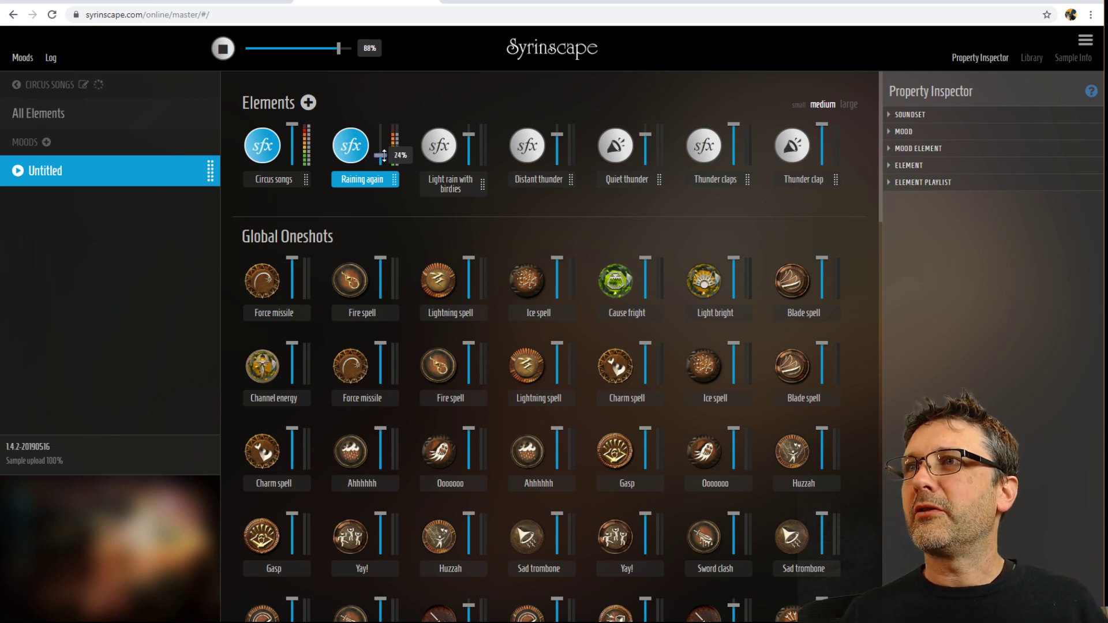
{"action": "scroll", "coordinate": [384, 155], "scroll_direction": "up", "scroll_amount": 4}
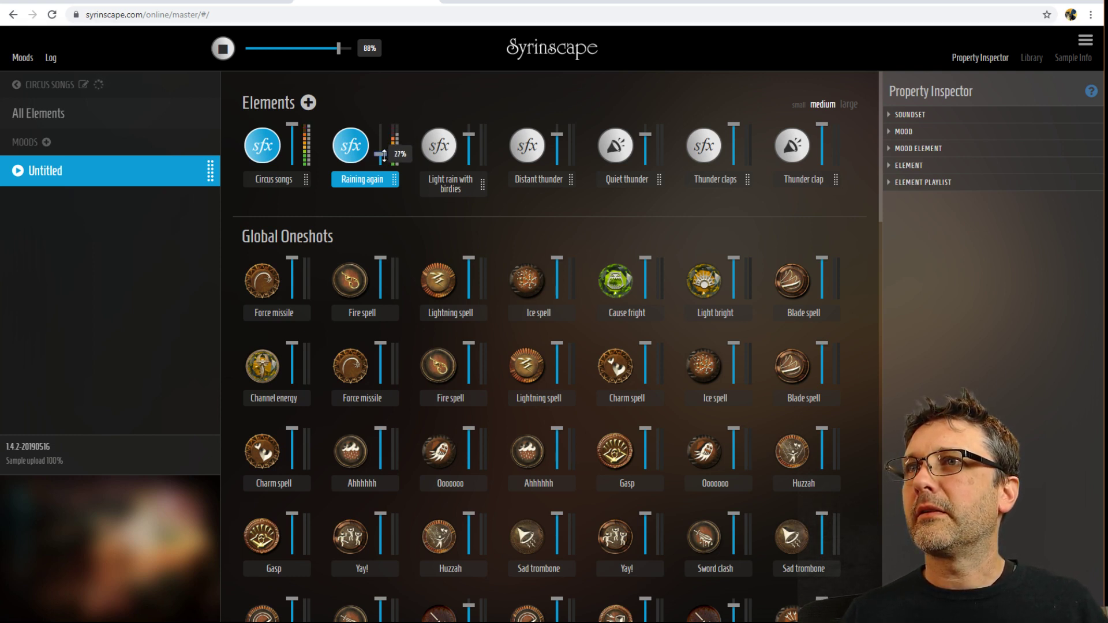
Start Distant thunder with its volume at 36%, and briefly check the Syrinscape Online Player window.
{"action": "left_click_drag", "start_coordinate": [557, 136], "coordinate": [560, 154]}
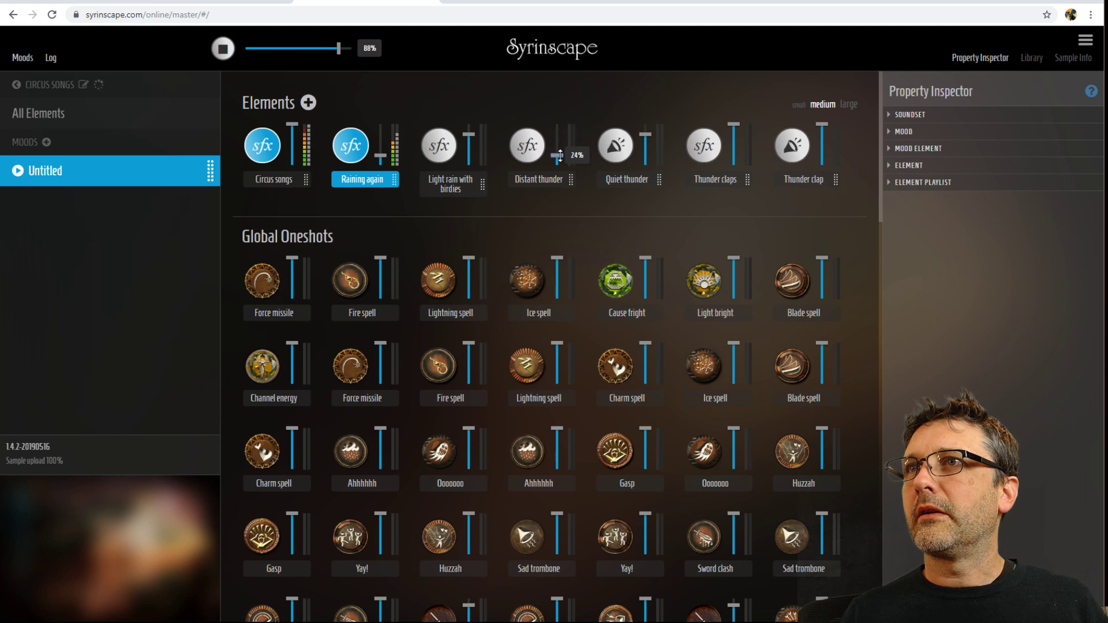
{"action": "left_click", "coordinate": [528, 151]}
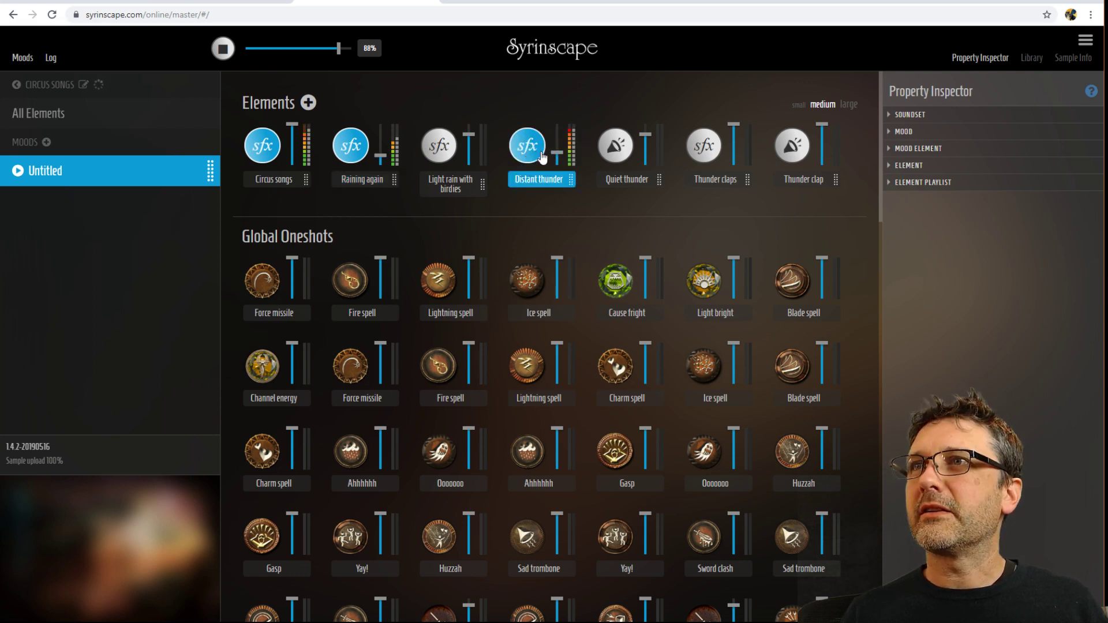
{"action": "scroll", "coordinate": [556, 152], "scroll_direction": "up", "scroll_amount": 3}
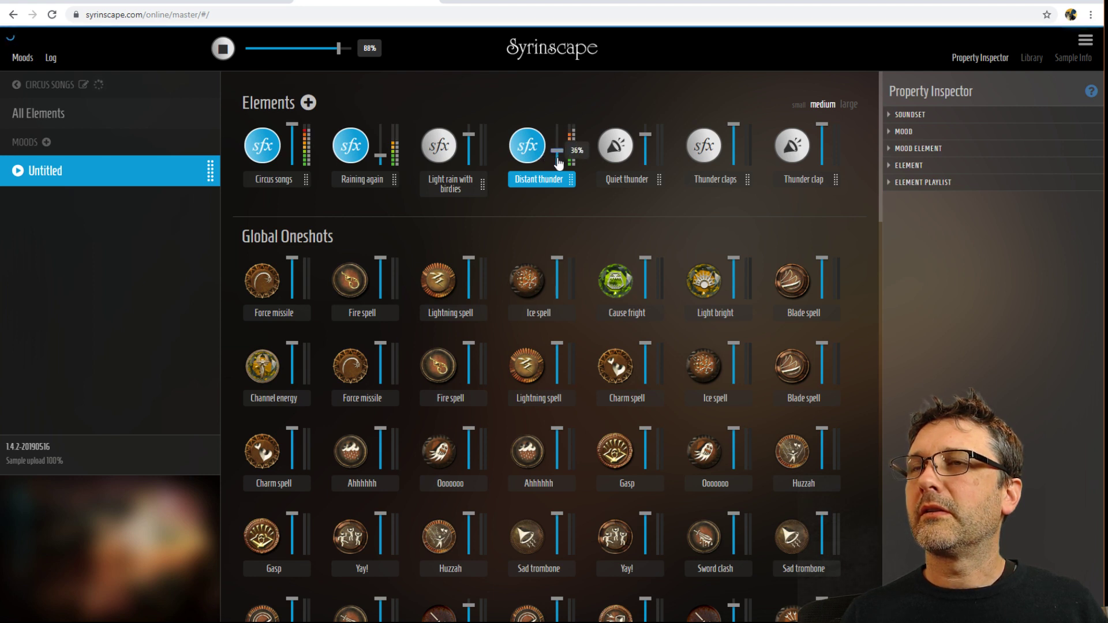
{"action": "key", "text": "alt+Tab"}
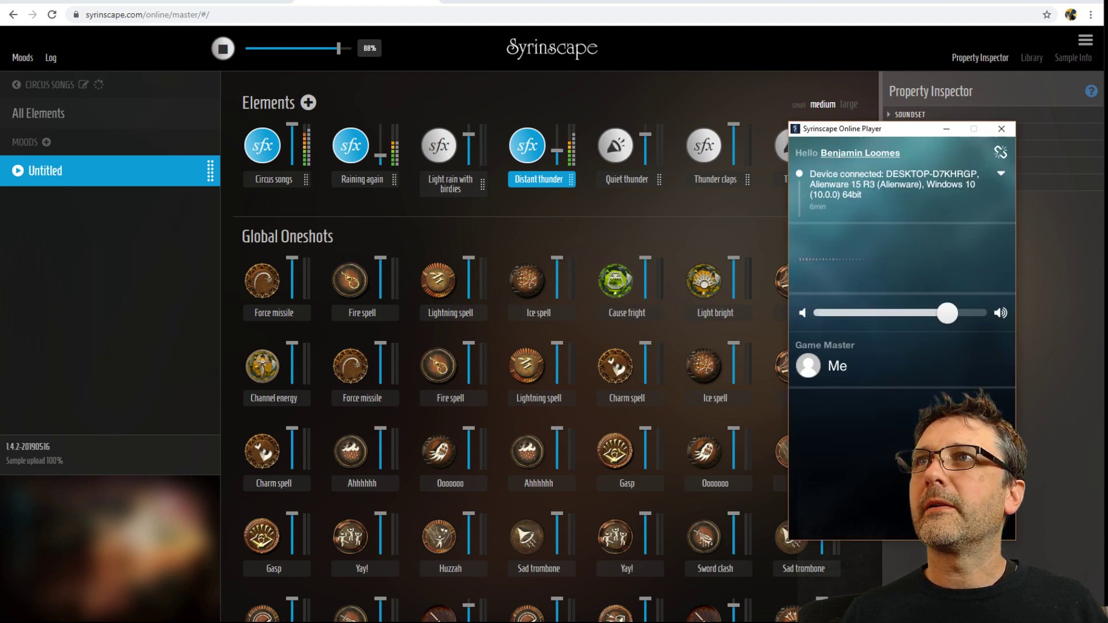
{"action": "key", "text": "alt+Tab"}
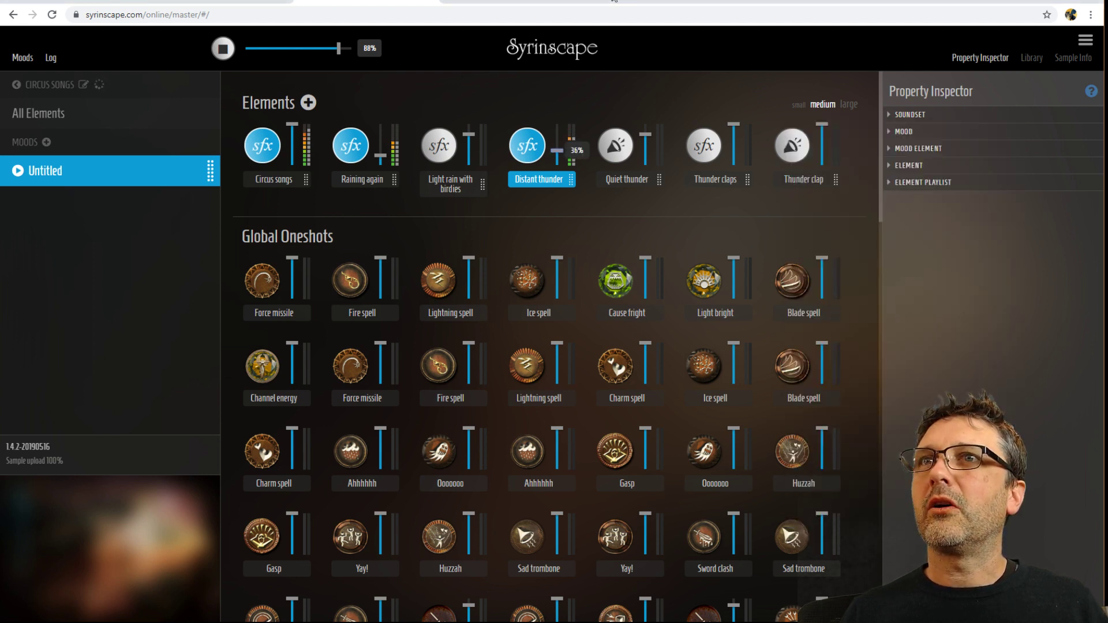
Save the current playback state as a new mood named "Circus in the rain".
{"action": "left_click", "coordinate": [902, 132]}
{"action": "left_click", "coordinate": [916, 252]}
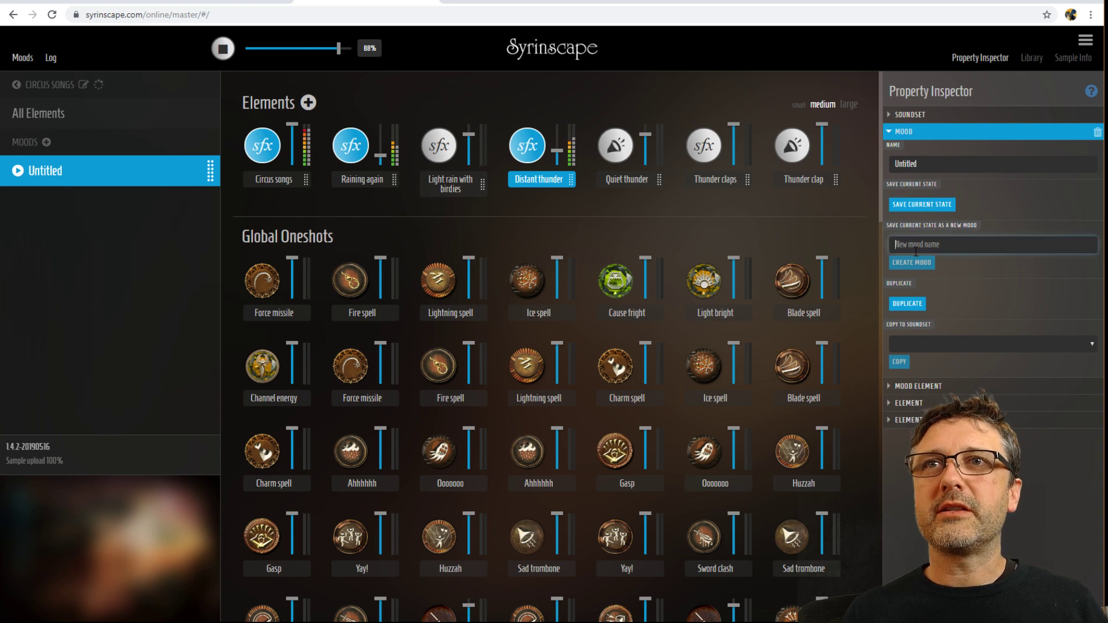
{"action": "type", "text": "Circus in the"}
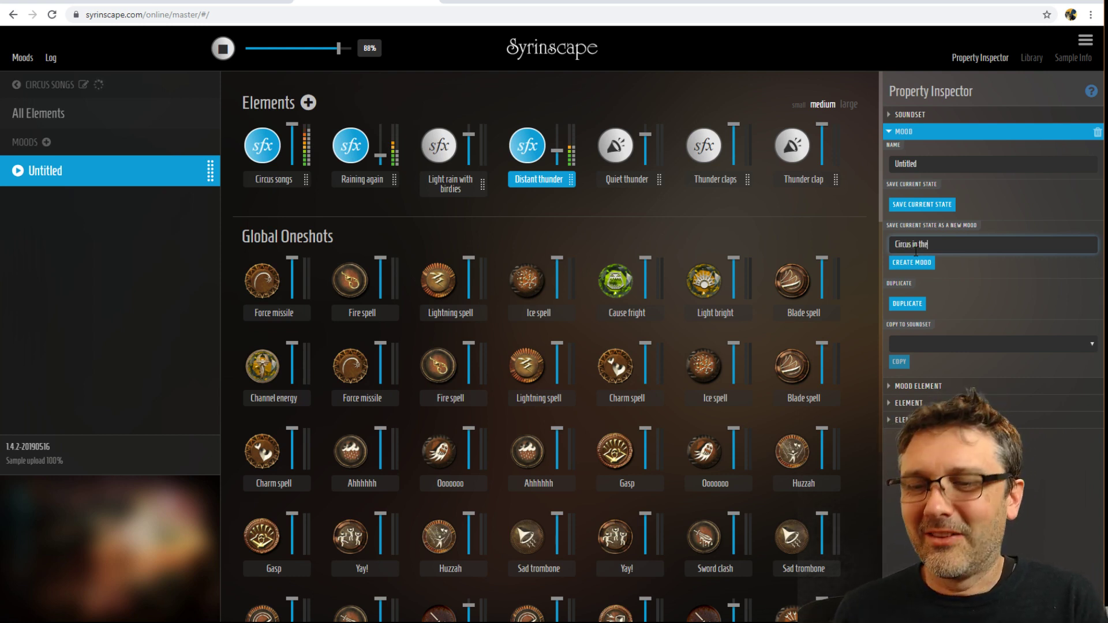
{"action": "type", "text": "rain"}
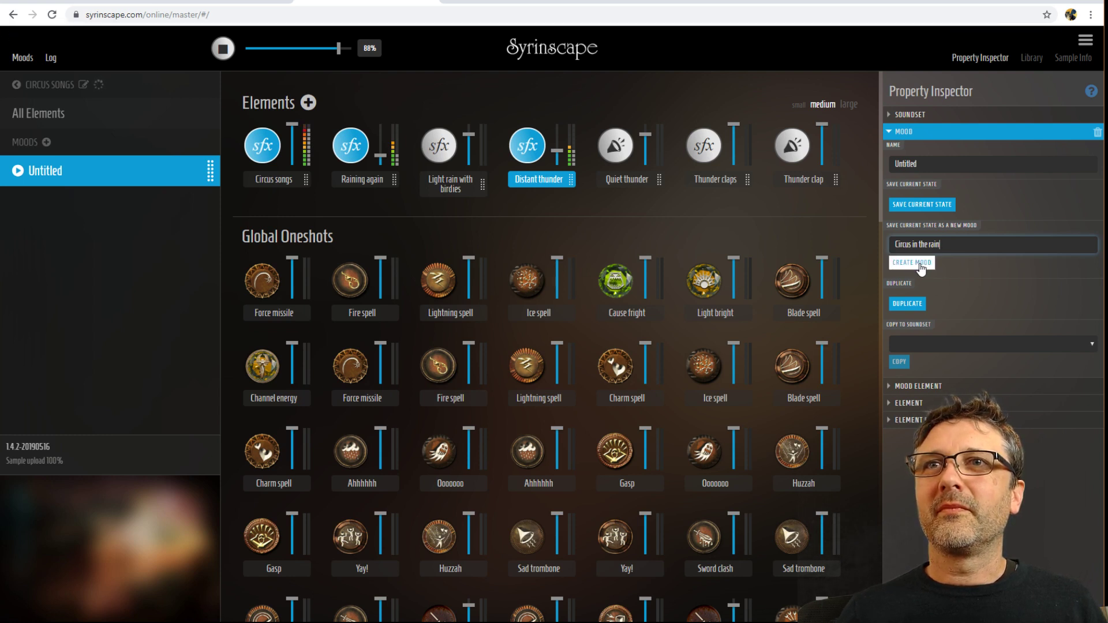
{"action": "left_click", "coordinate": [919, 263]}
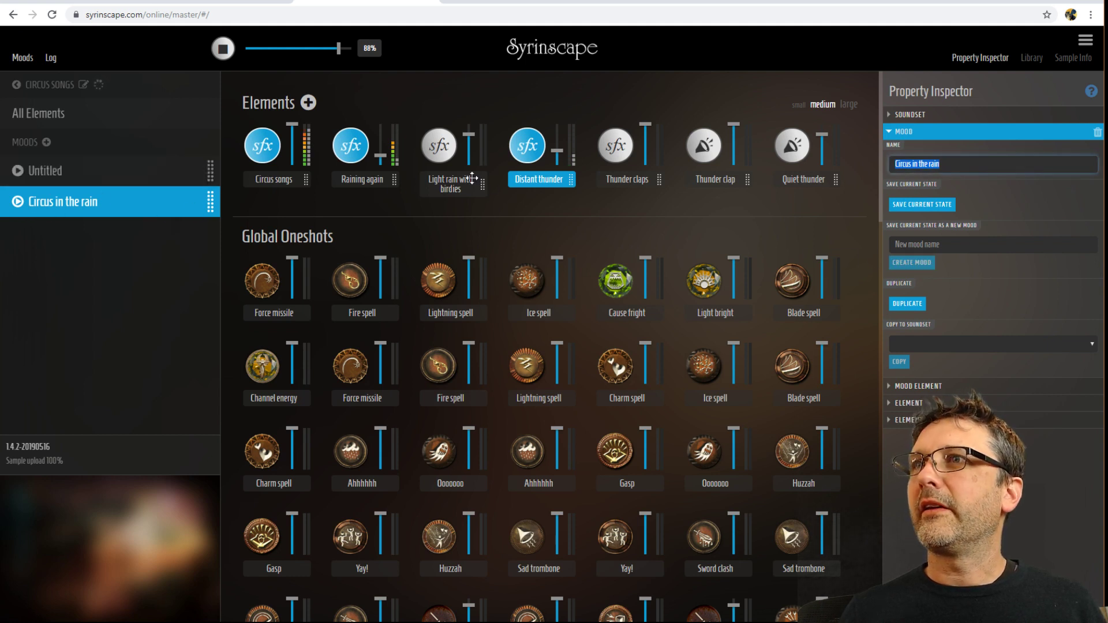
Stop the Raining again element and save the current state as a new mood named "Rain stops".
{"action": "left_click", "coordinate": [351, 147]}
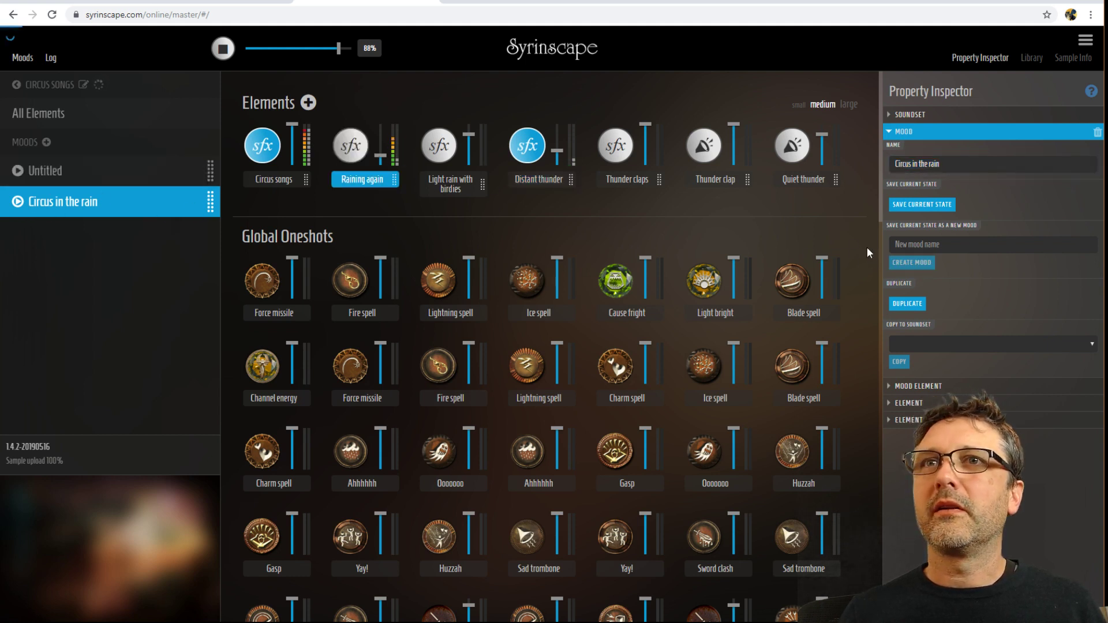
{"action": "left_click", "coordinate": [923, 244]}
{"action": "type", "text": "R"}
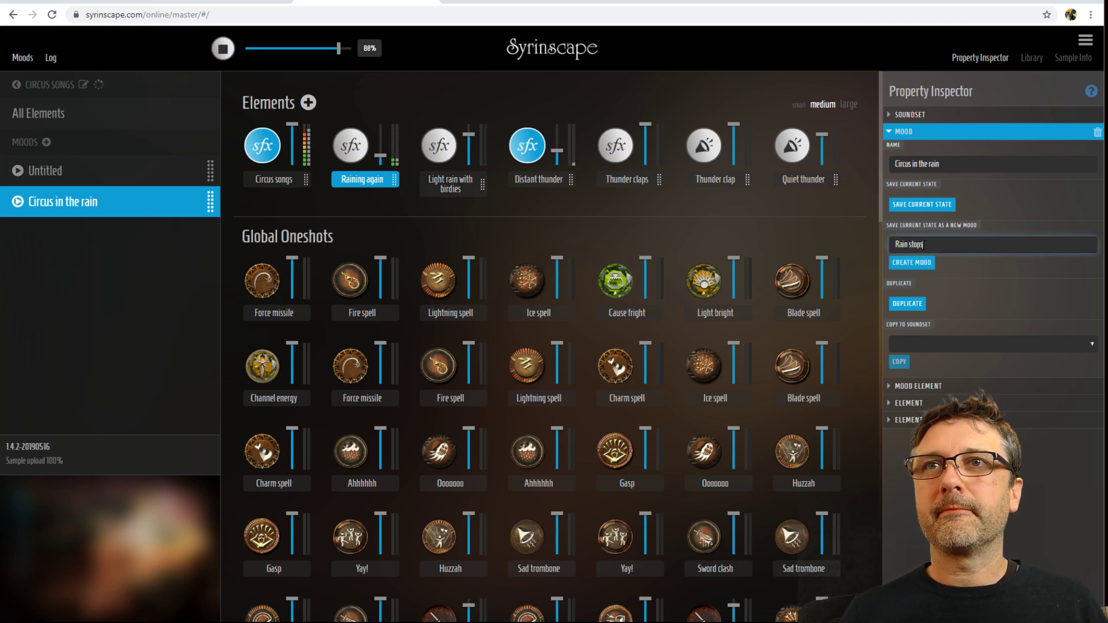
{"action": "type", "text": "ain stops"}
{"action": "left_click", "coordinate": [927, 263]}
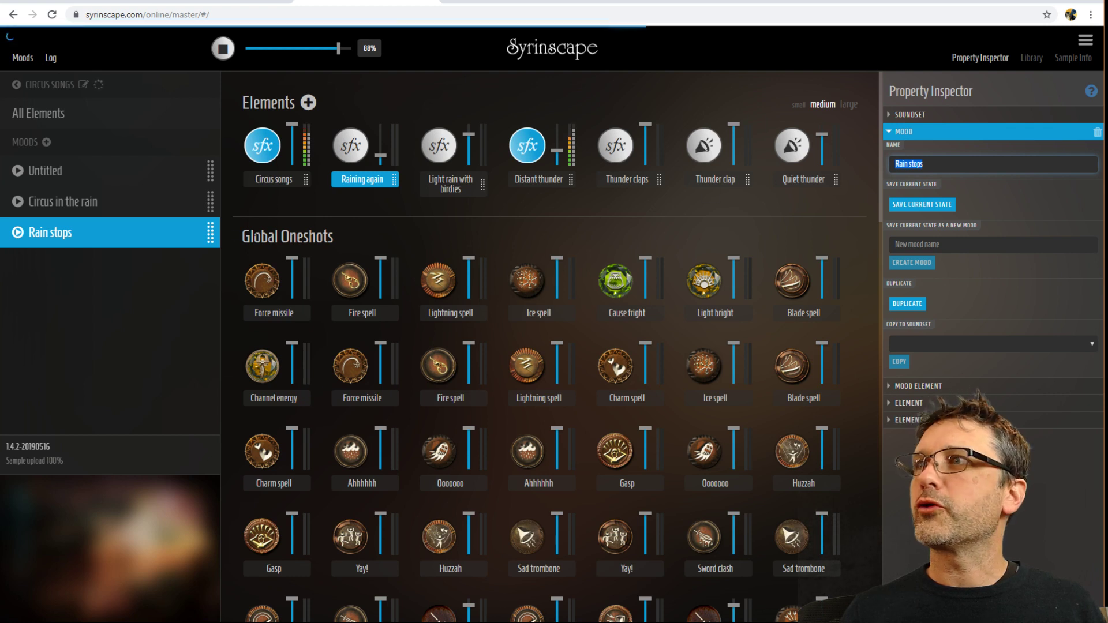
Play the Circus in the rain mood with its Thunder clap element set to start with the mood, and switch playback to Rain stops.
{"action": "left_click", "coordinate": [215, 199]}
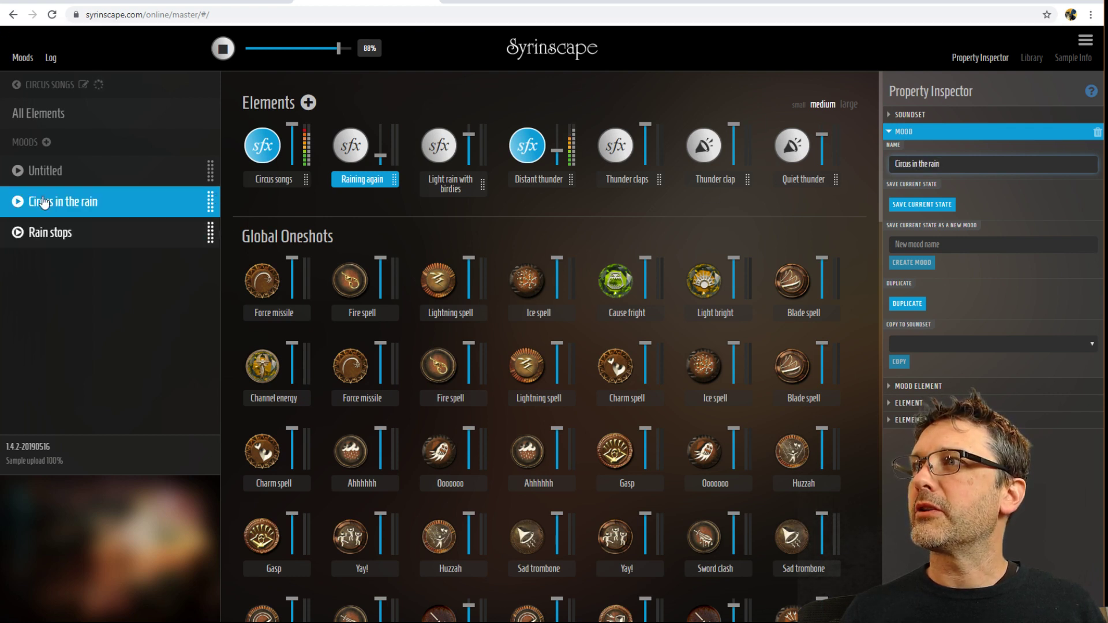
{"action": "left_click", "coordinate": [23, 206]}
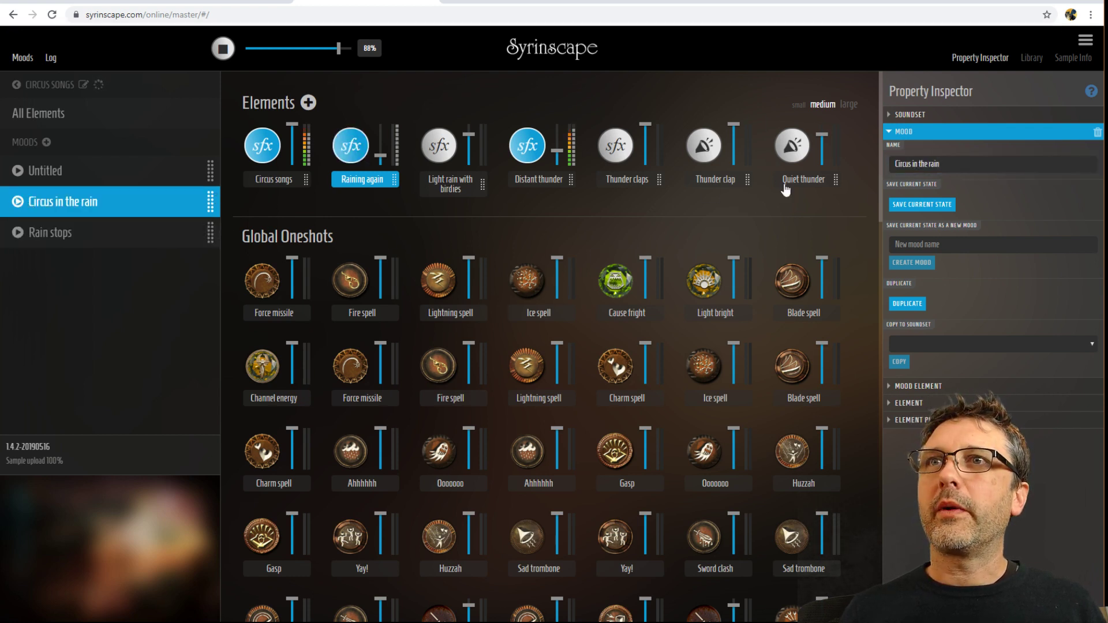
{"action": "left_click", "coordinate": [718, 183]}
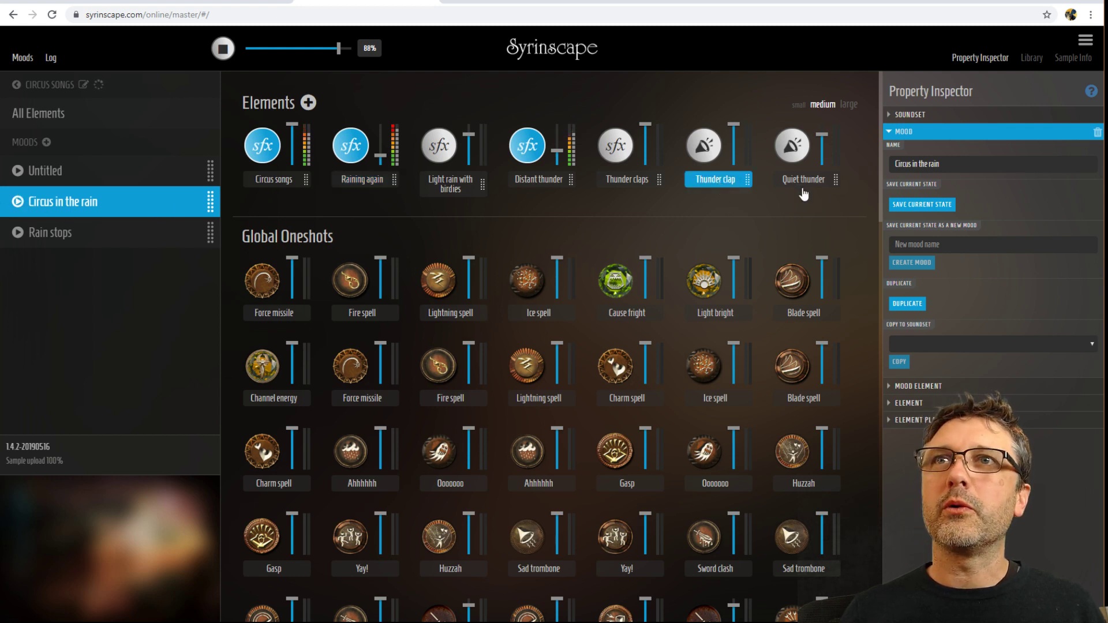
{"action": "left_click", "coordinate": [889, 135]}
{"action": "left_click", "coordinate": [892, 150]}
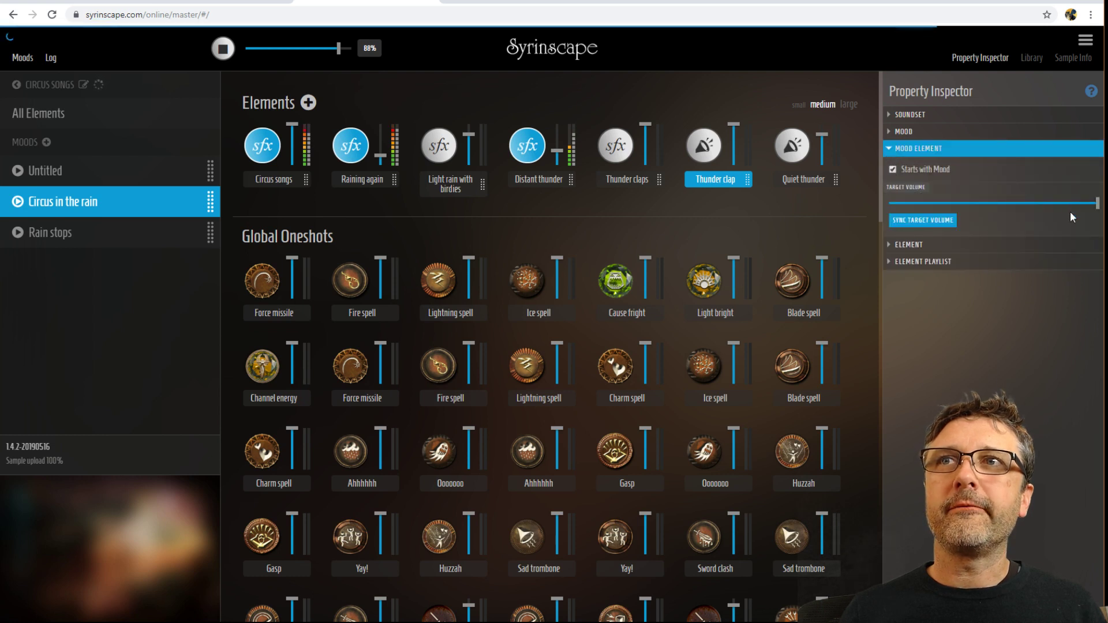
{"action": "left_click", "coordinate": [19, 234]}
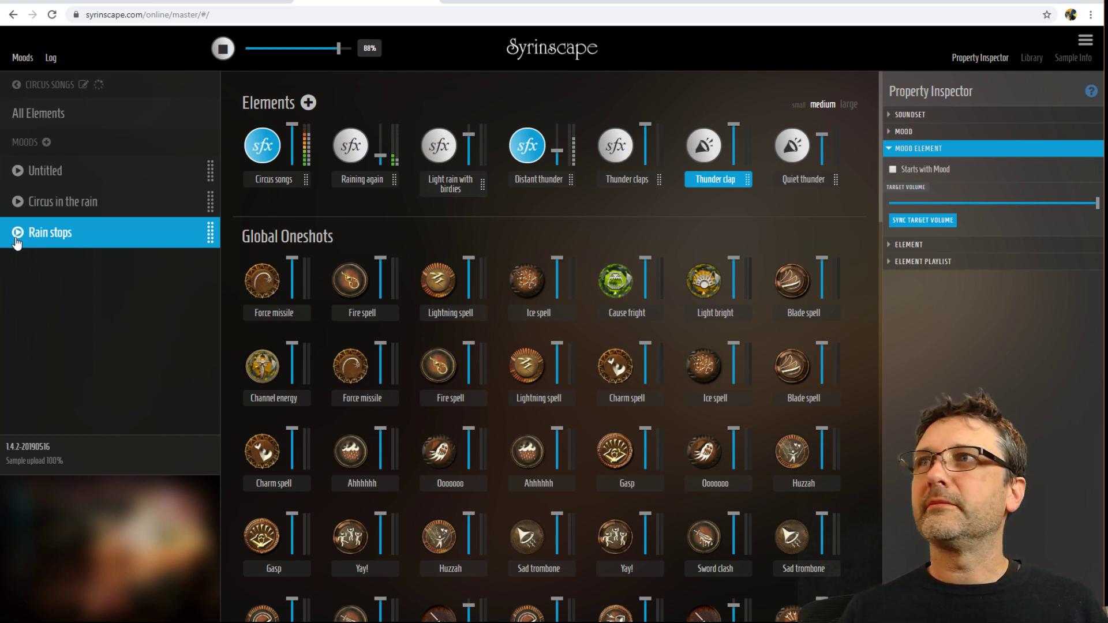
Play the Circus in the rain mood with the master volume at 70% and show the Circus songs element's playlist.
{"action": "left_click_drag", "start_coordinate": [337, 50], "coordinate": [304, 49]}
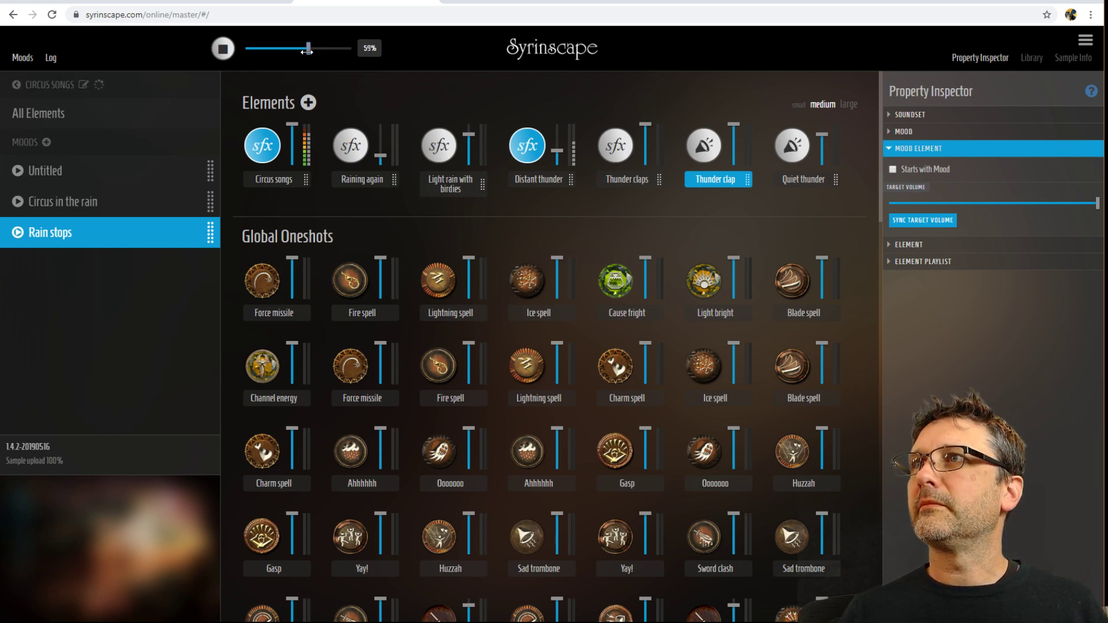
{"action": "left_click", "coordinate": [18, 202]}
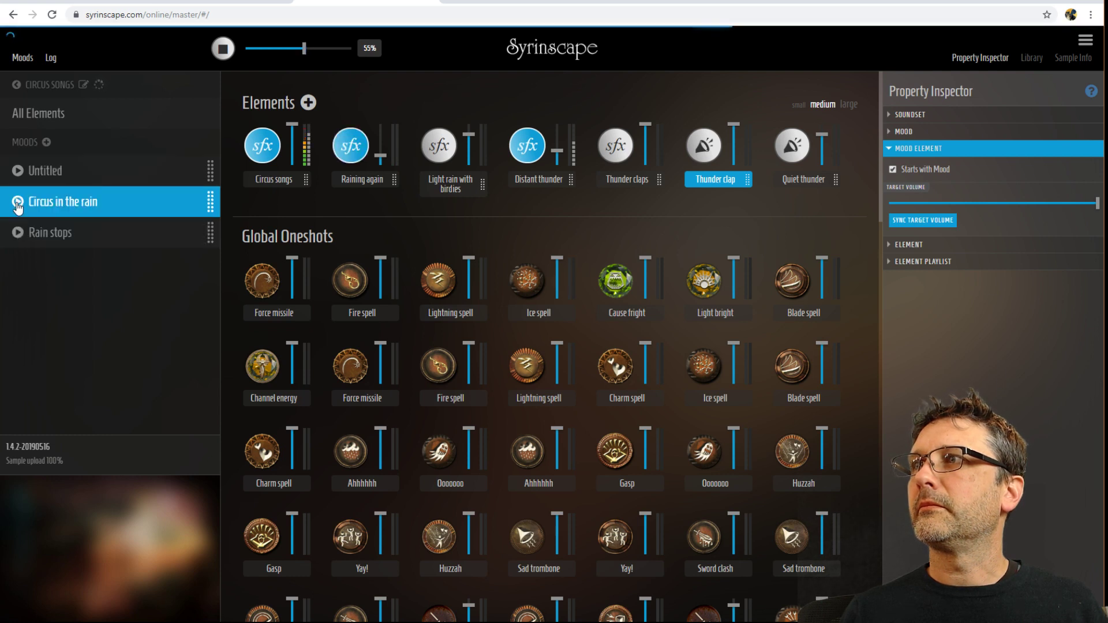
{"action": "left_click", "coordinate": [319, 47]}
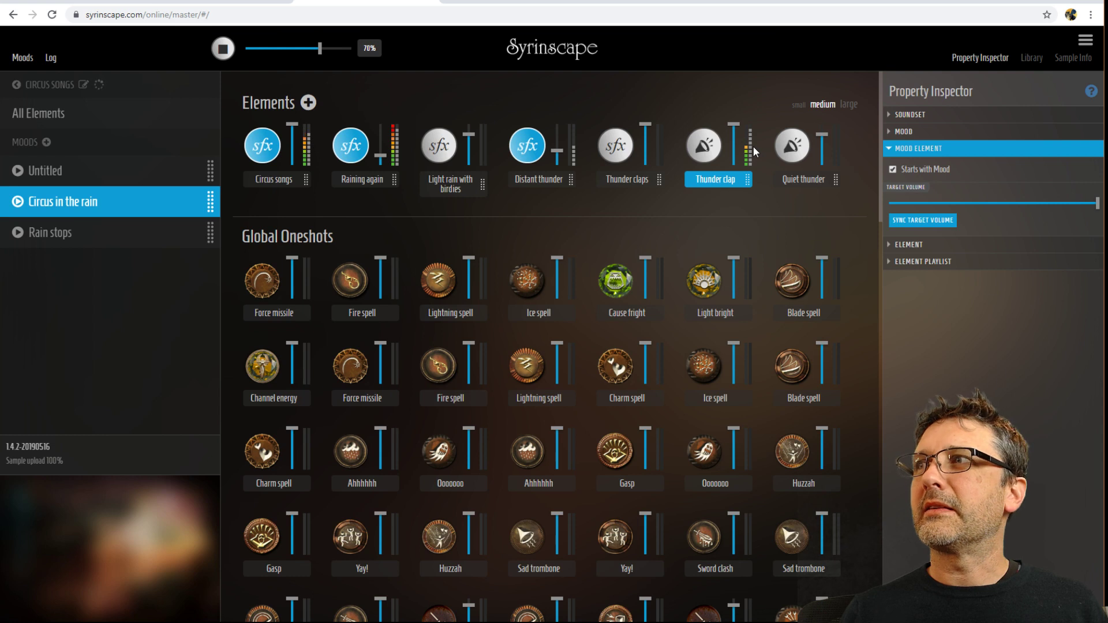
{"action": "left_click", "coordinate": [291, 180]}
{"action": "left_click", "coordinate": [892, 262]}
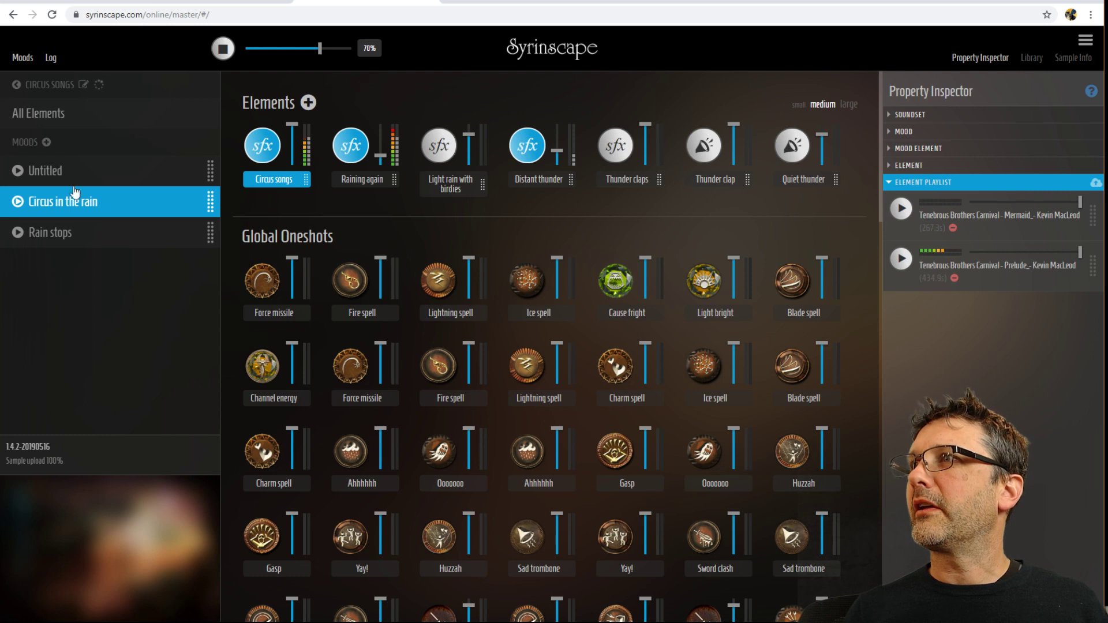
With the Untitled mood selected, leave only Light rain with birdies playing and lower its volume to about 45%.
{"action": "left_click", "coordinate": [185, 170]}
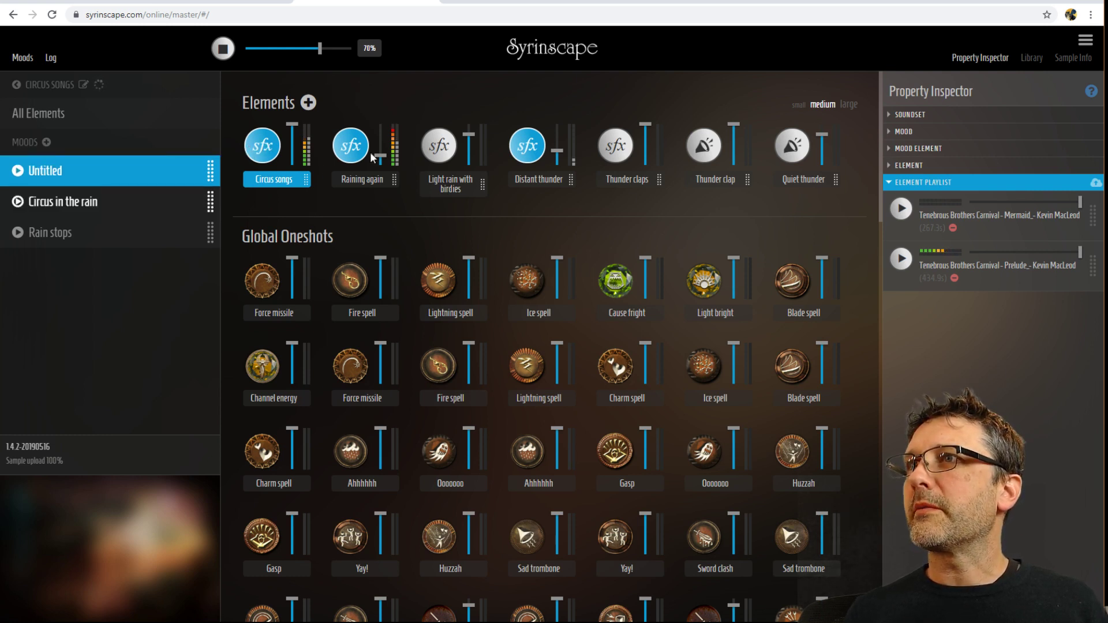
{"action": "left_click", "coordinate": [354, 149]}
{"action": "left_click", "coordinate": [439, 145]}
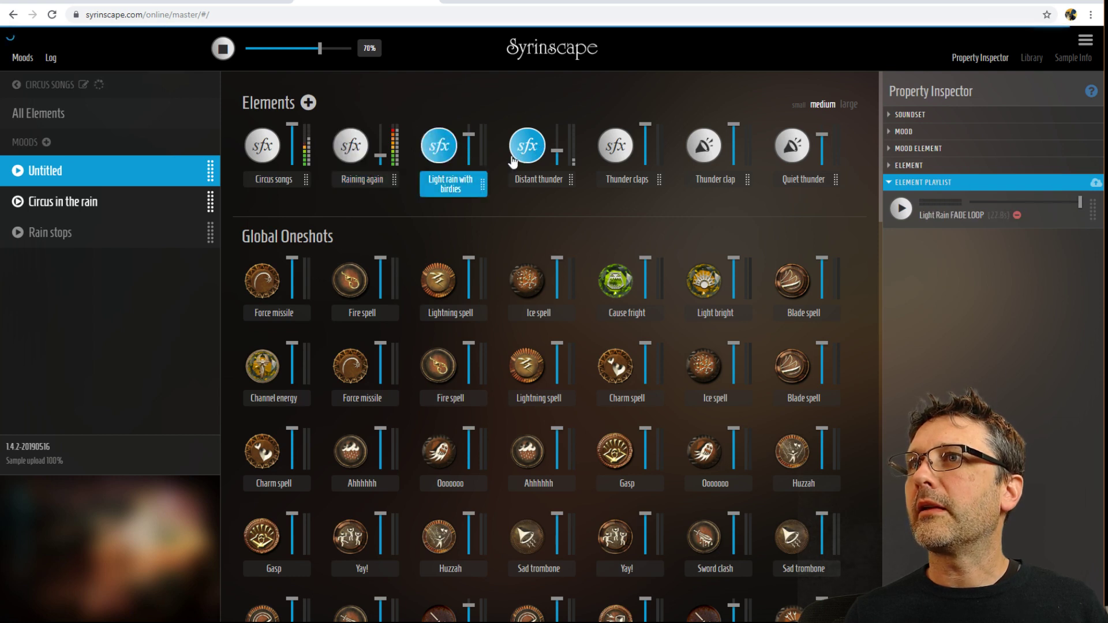
{"action": "left_click", "coordinate": [513, 160]}
{"action": "mouse_move", "coordinate": [470, 157]}
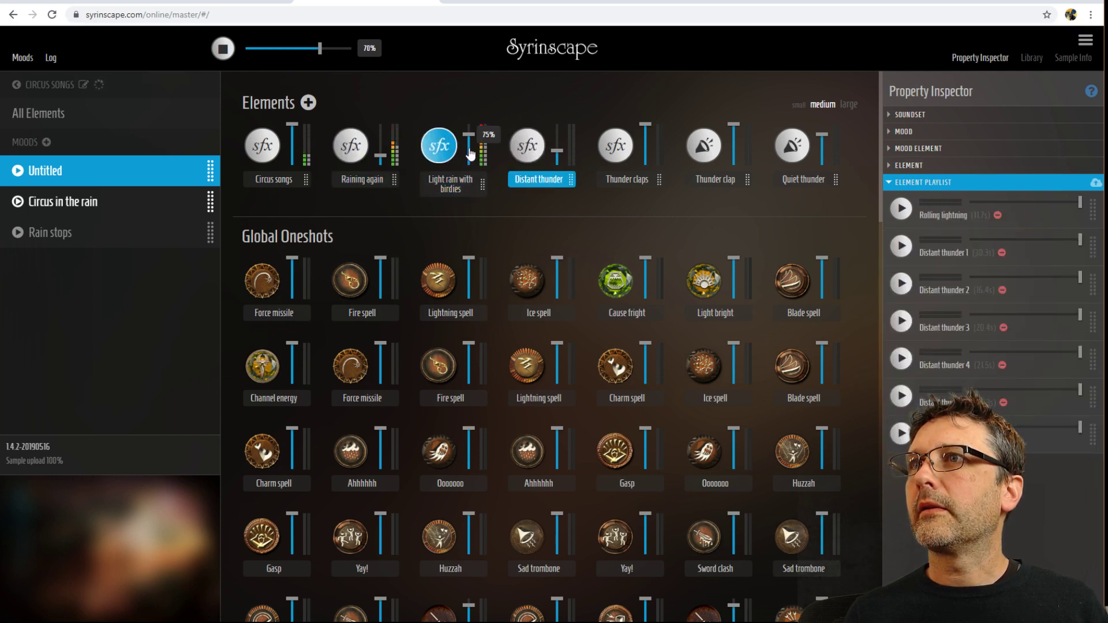
{"action": "left_click", "coordinate": [453, 183]}
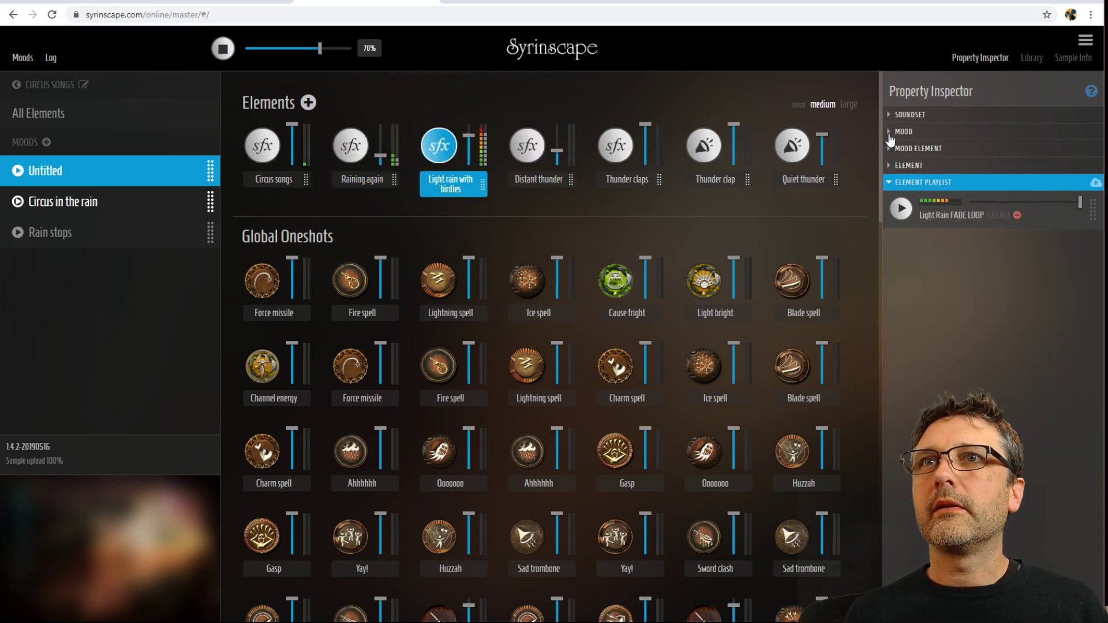
{"action": "left_click_drag", "start_coordinate": [469, 136], "coordinate": [479, 149]}
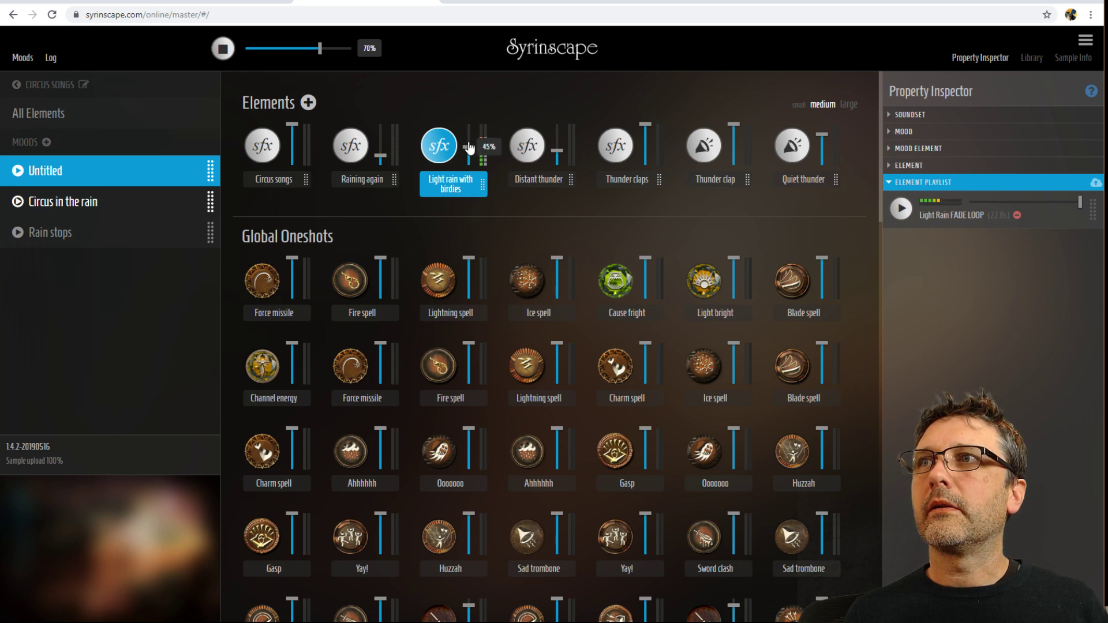
Save the current playback state as a new mood named "Music stops".
{"action": "left_click", "coordinate": [901, 131]}
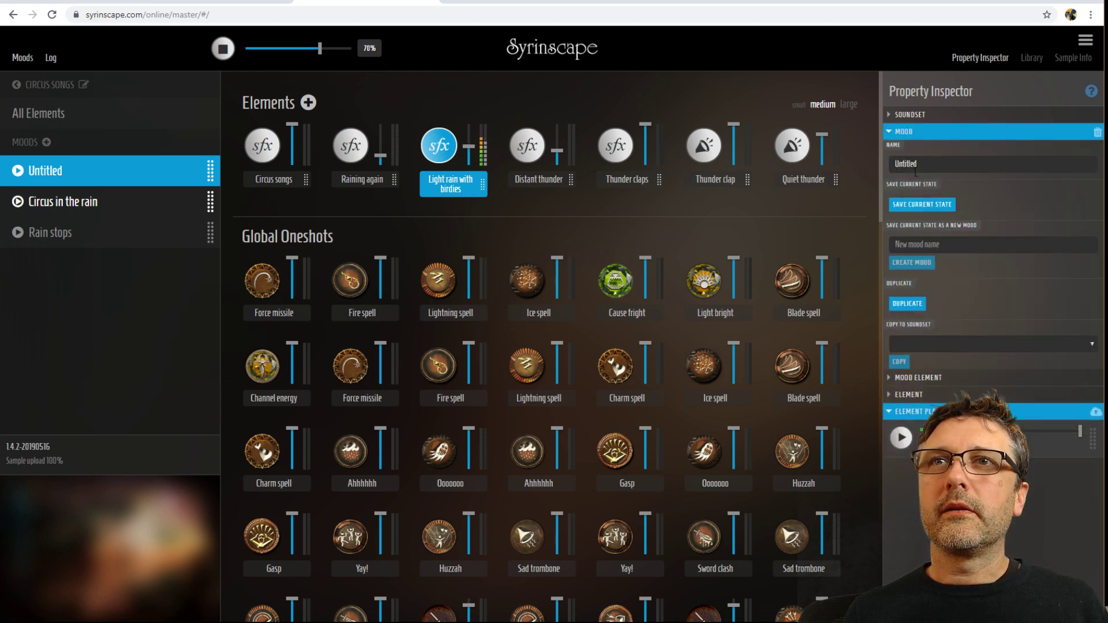
{"action": "left_click", "coordinate": [933, 244]}
{"action": "type", "text": "Music stops"}
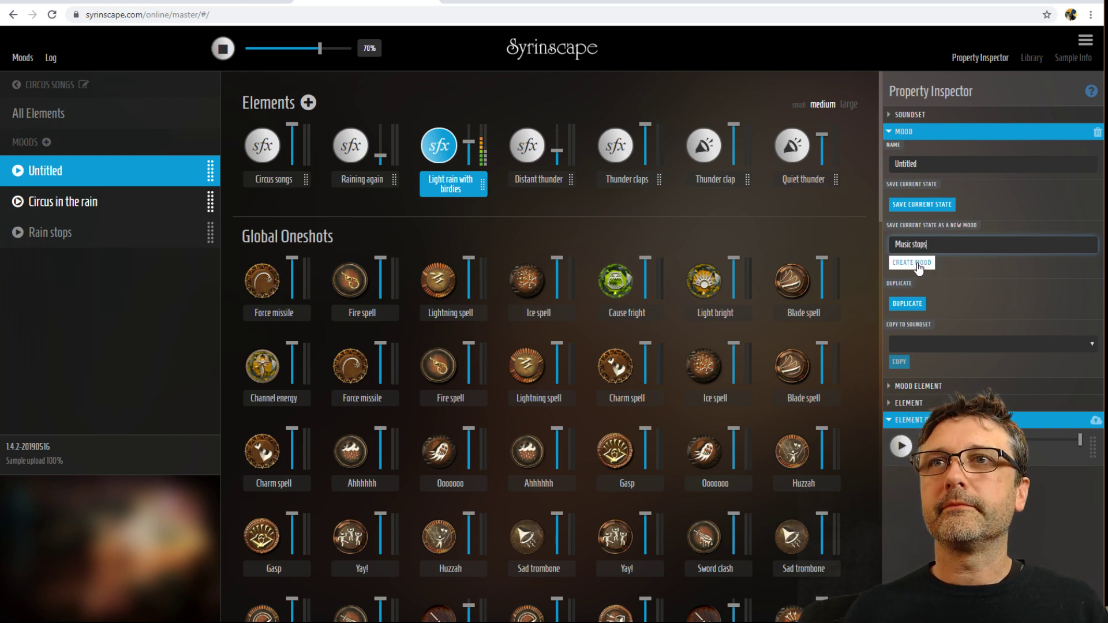
{"action": "left_click", "coordinate": [918, 264]}
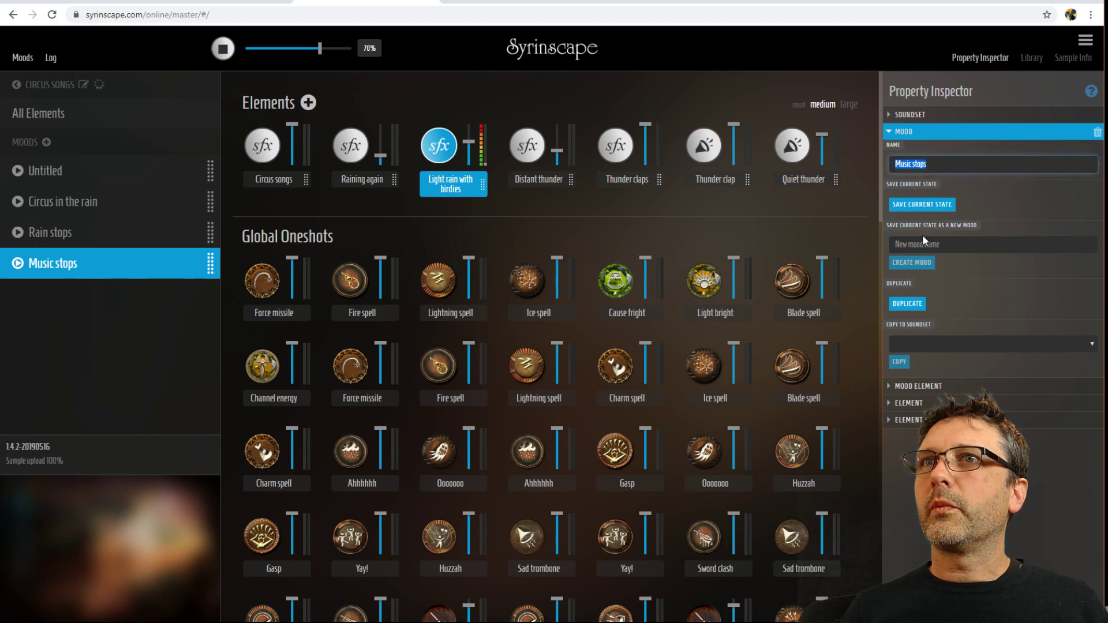
Set the Quiet thunder element to start with the Music stops mood.
{"action": "left_click", "coordinate": [814, 184]}
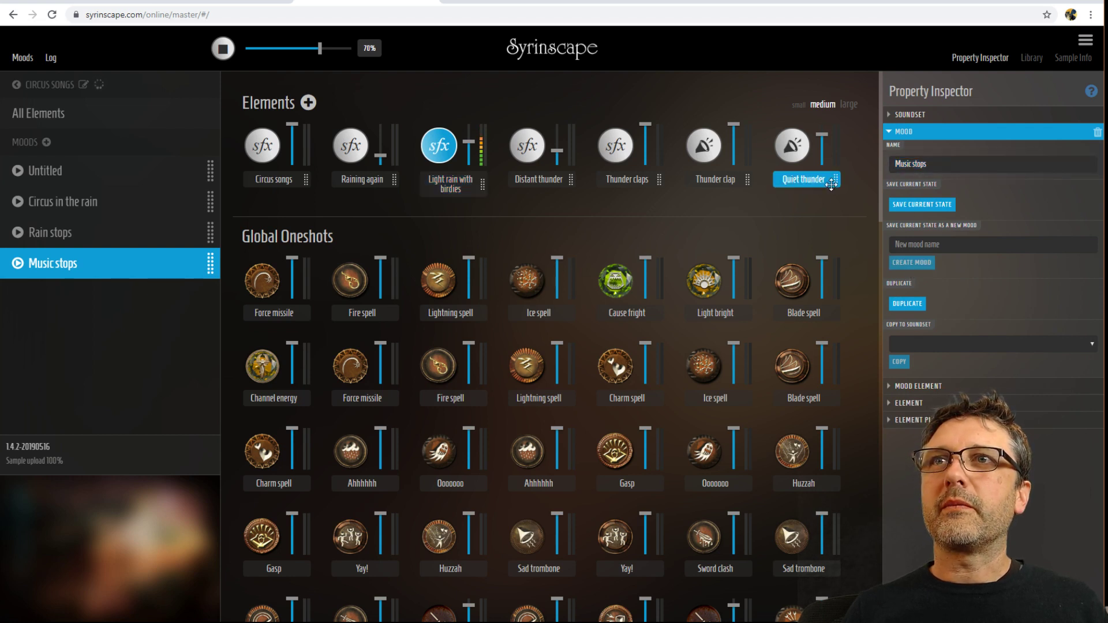
{"action": "left_click", "coordinate": [889, 133]}
{"action": "left_click", "coordinate": [892, 149]}
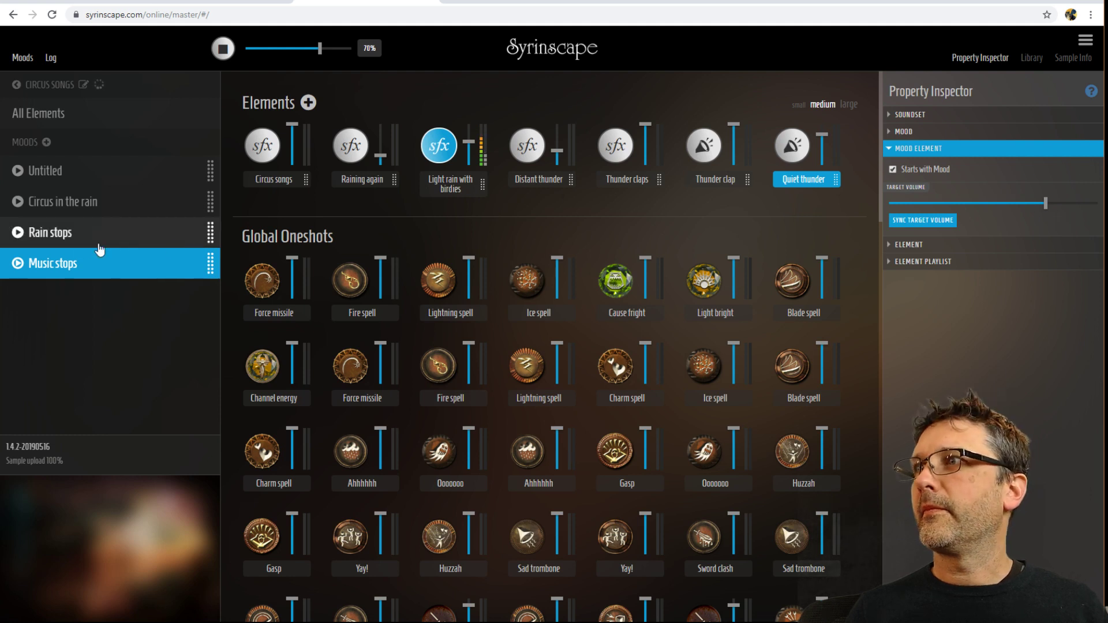
Test the mood transitions by playing Rain stops, Circus in the rain, Rain stops again and Music stops, checking the soundset's download status.
{"action": "left_click", "coordinate": [22, 235]}
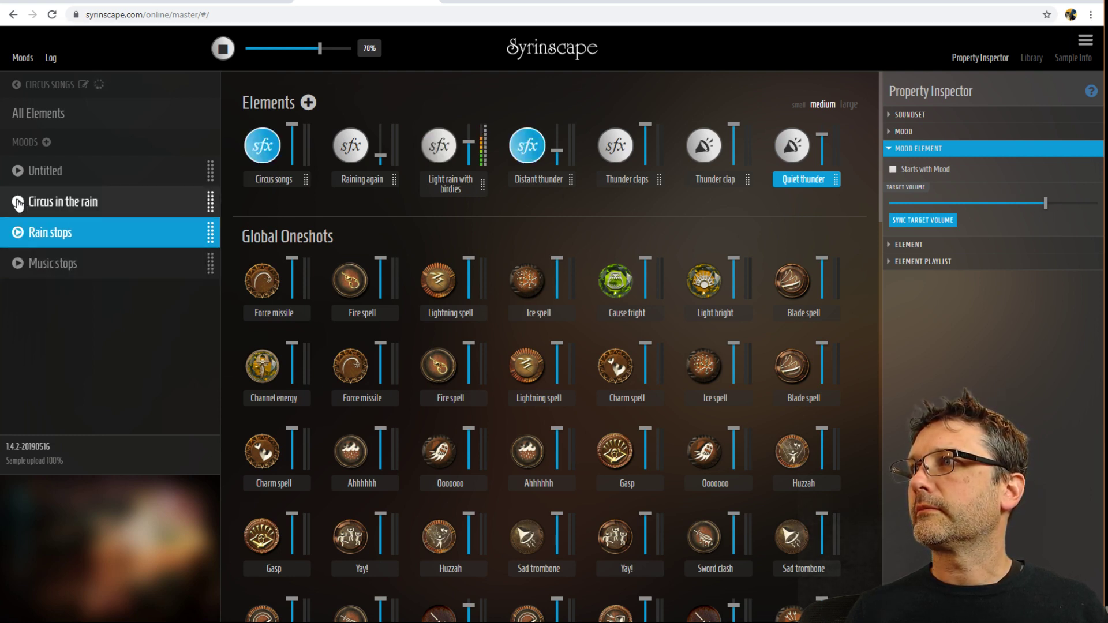
{"action": "left_click", "coordinate": [18, 204]}
{"action": "left_click", "coordinate": [29, 237]}
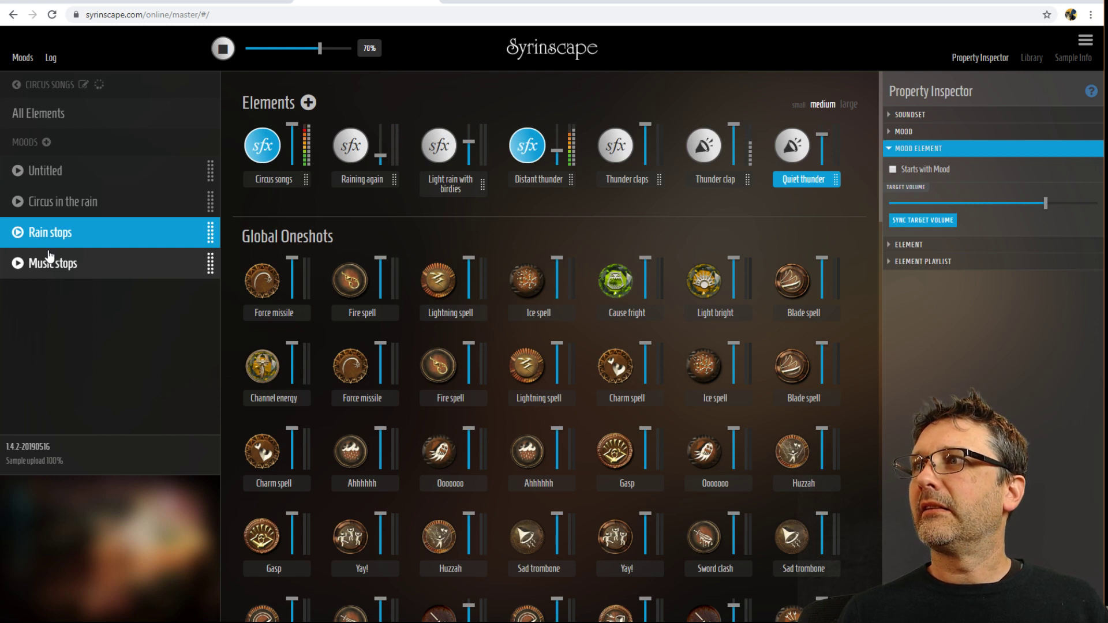
{"action": "mouse_move", "coordinate": [98, 87]}
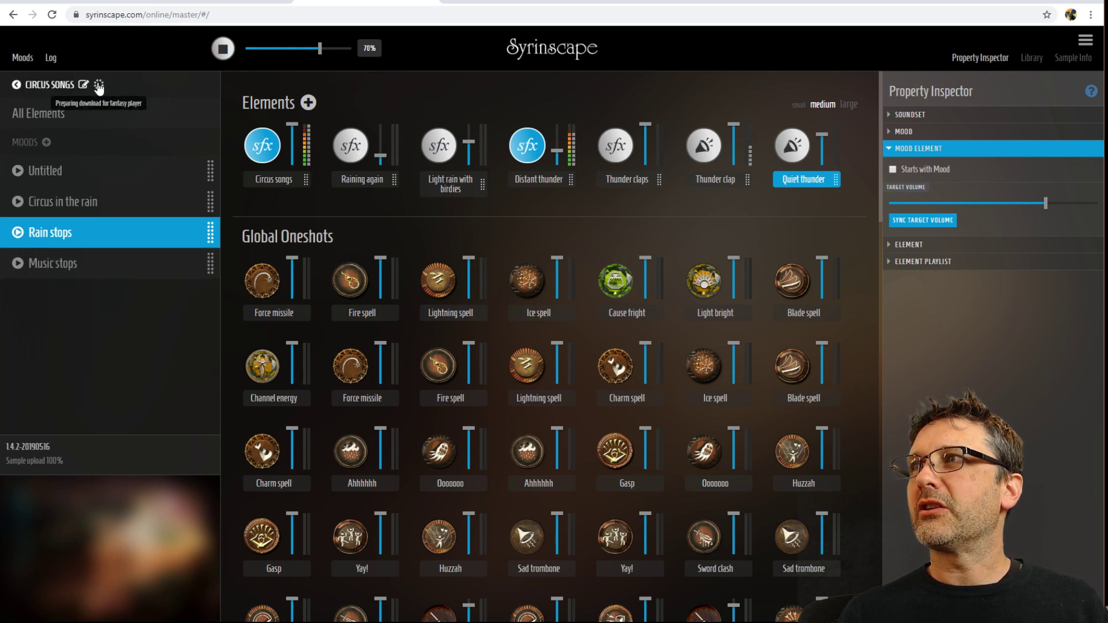
{"action": "left_click", "coordinate": [17, 263]}
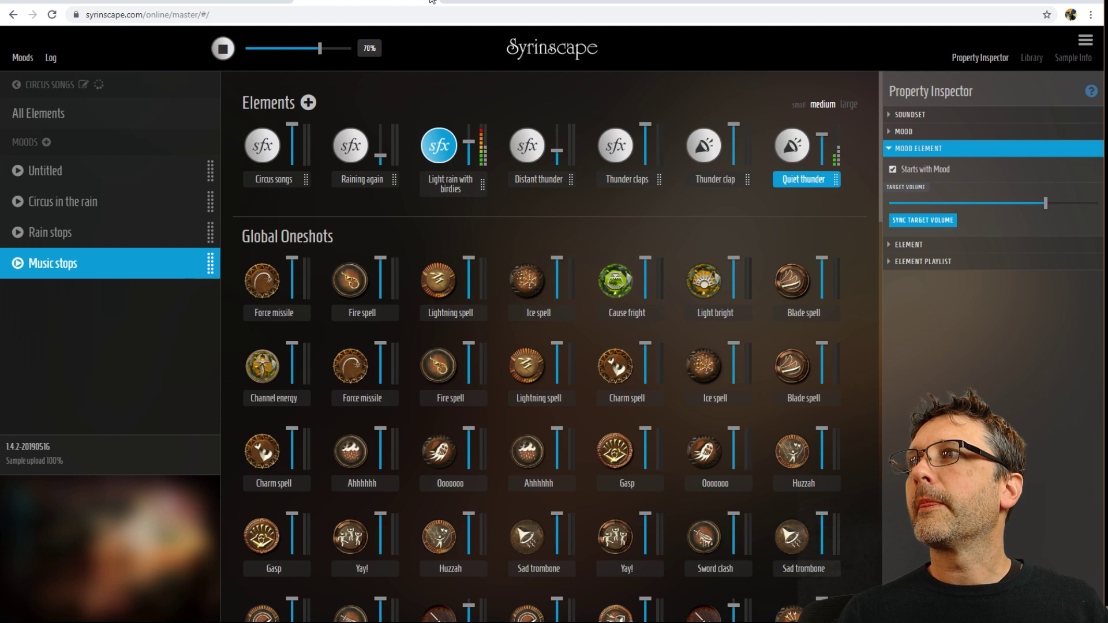
Switch to the Syrinscape website, bring up the Online Player window briefly, and open the Your Campaigns page.
{"action": "left_click", "coordinate": [221, 5]}
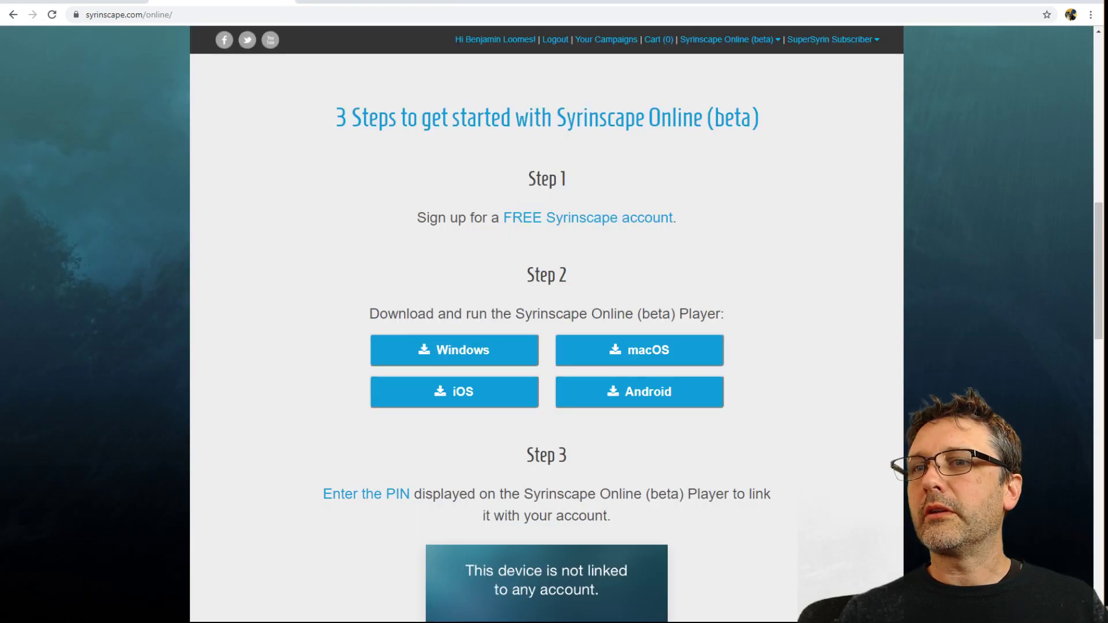
{"action": "key", "text": "alt+Tab"}
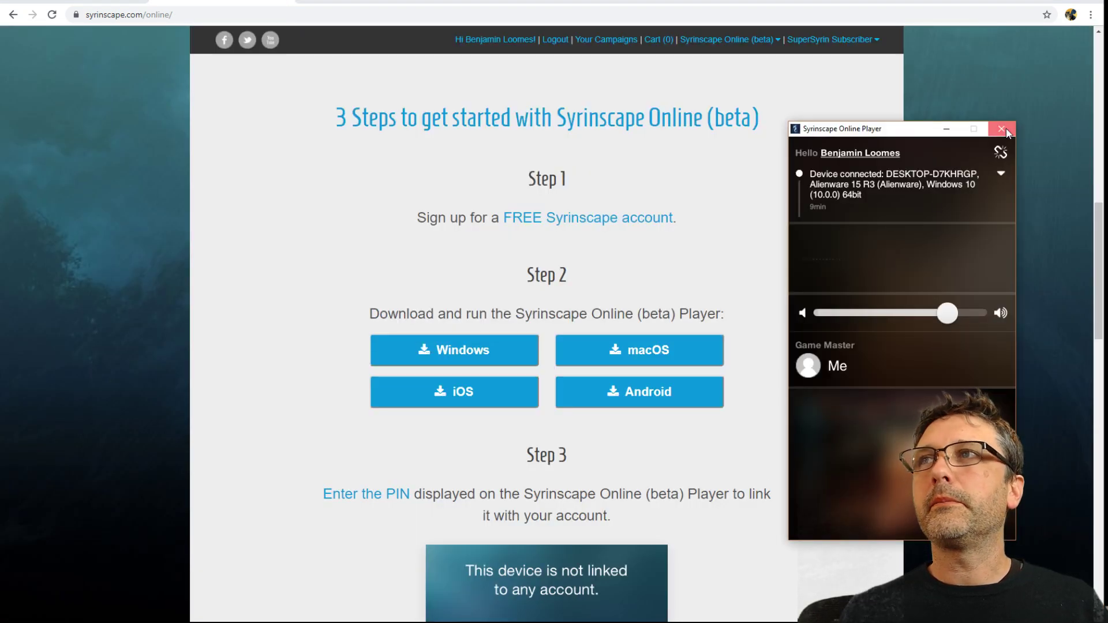
{"action": "left_click", "coordinate": [764, 109]}
{"action": "left_click", "coordinate": [615, 39]}
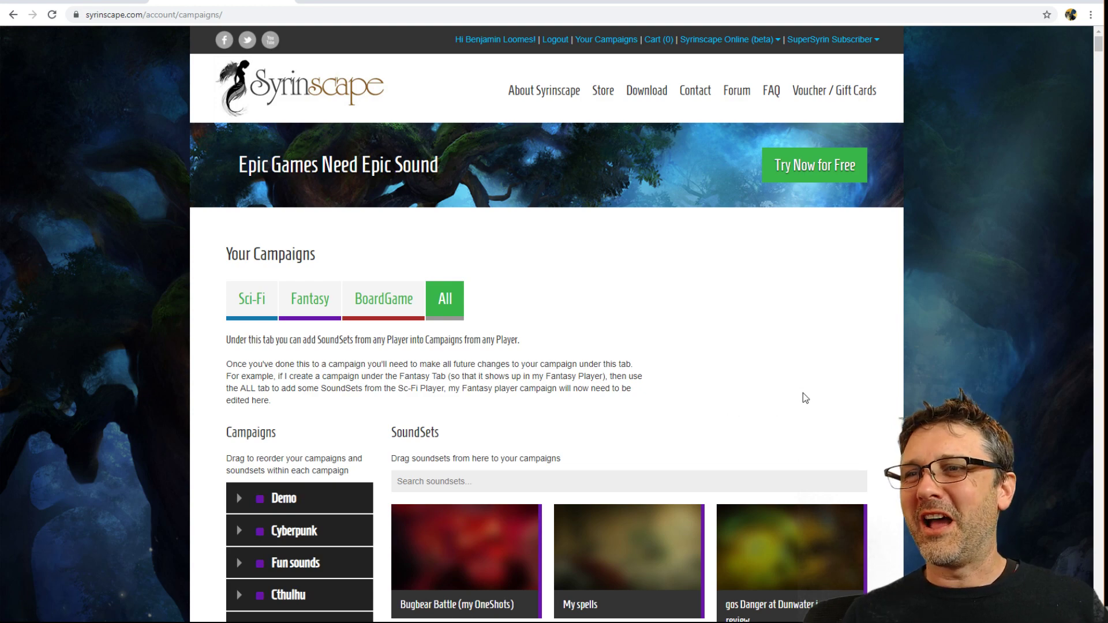
Search the campaign page's soundsets for "circus", and clear the search.
{"action": "scroll", "coordinate": [802, 398], "scroll_direction": "down", "scroll_amount": 12}
{"action": "scroll", "coordinate": [848, 391], "scroll_direction": "up", "scroll_amount": 12}
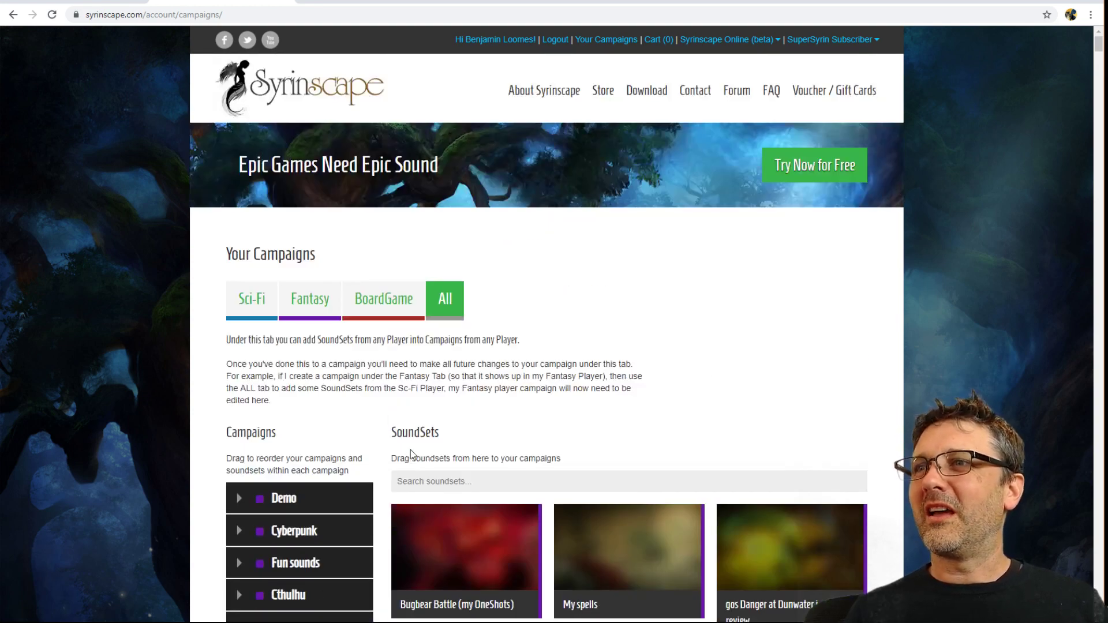
{"action": "type", "text": "circus"}
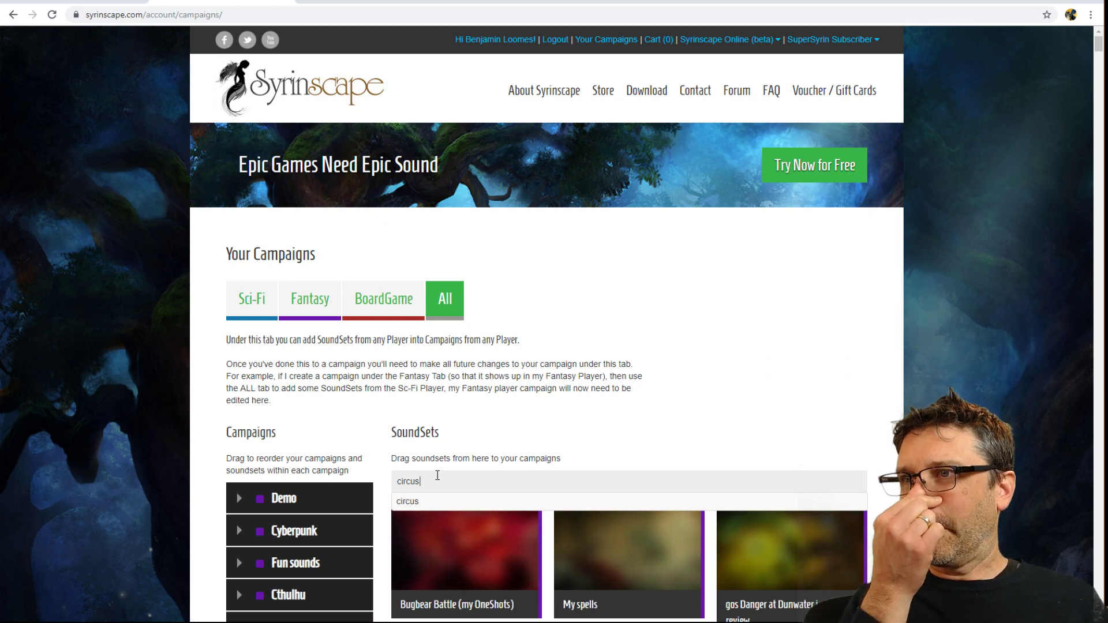
{"action": "scroll", "coordinate": [725, 376], "scroll_direction": "down", "scroll_amount": 3}
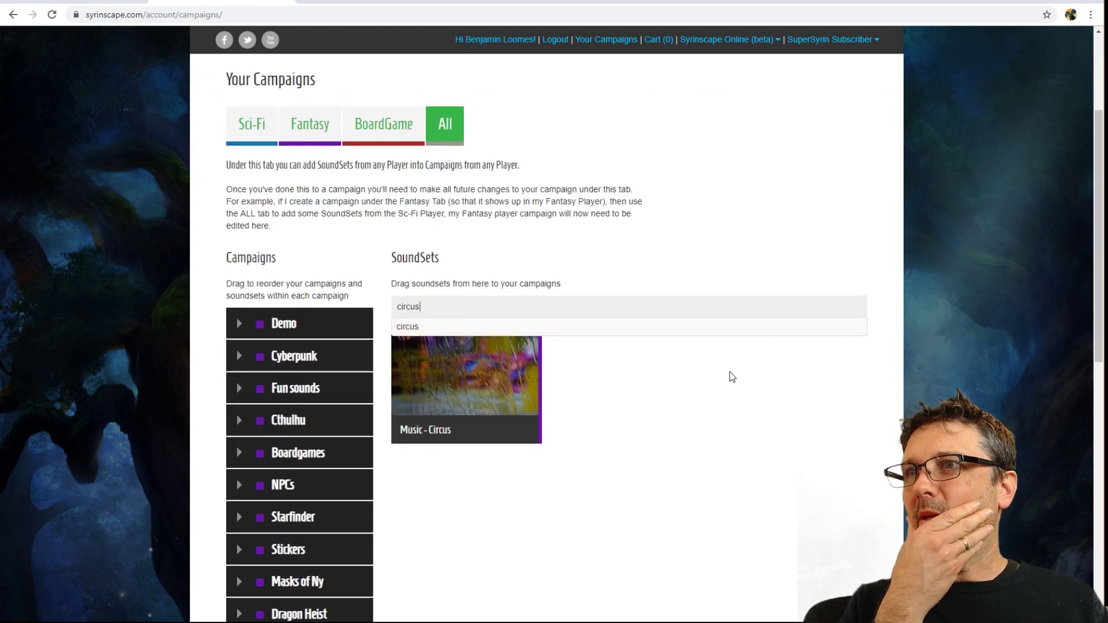
{"action": "scroll", "coordinate": [415, 439], "scroll_direction": "up", "scroll_amount": 2}
{"action": "double_click", "coordinate": [408, 421]}
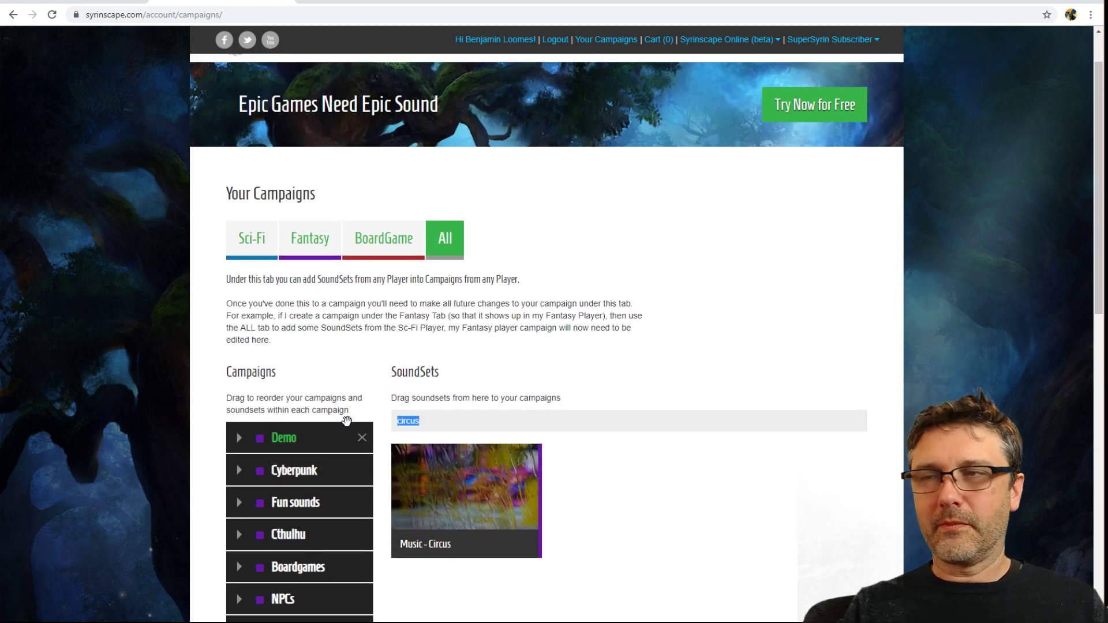
{"action": "key", "text": "BackSpace"}
Find "circus" in the page text and go to the match on the Circus songs soundset.
{"action": "scroll", "coordinate": [713, 335], "scroll_direction": "down", "scroll_amount": 5}
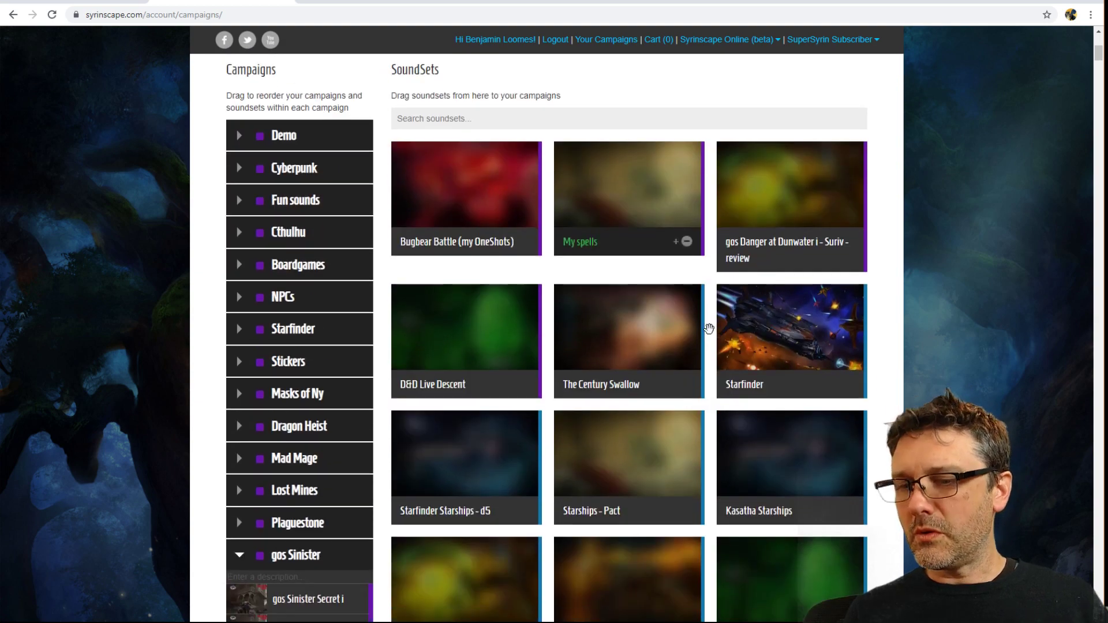
{"action": "key", "text": "ctrl+f"}
{"action": "type", "text": "ci"}
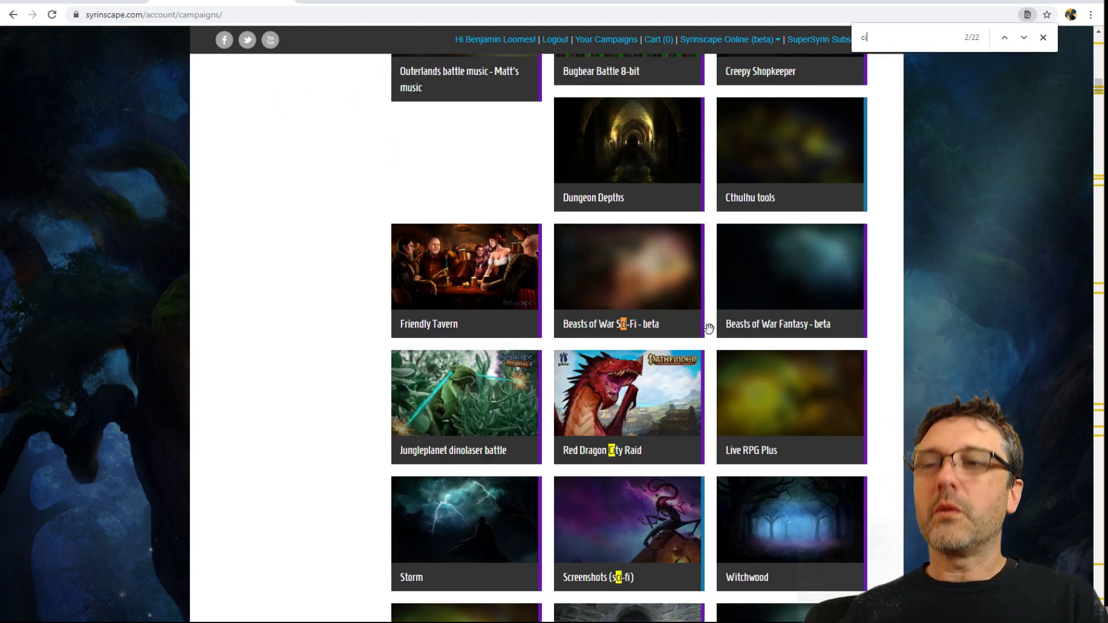
{"action": "type", "text": "rcus"}
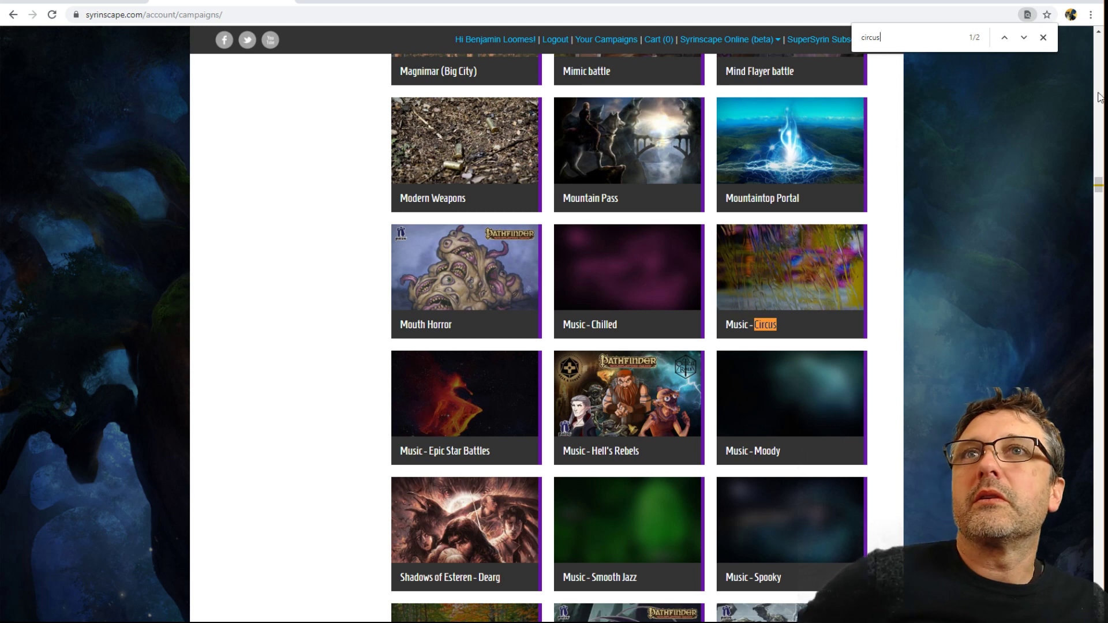
{"action": "left_click", "coordinate": [1024, 38]}
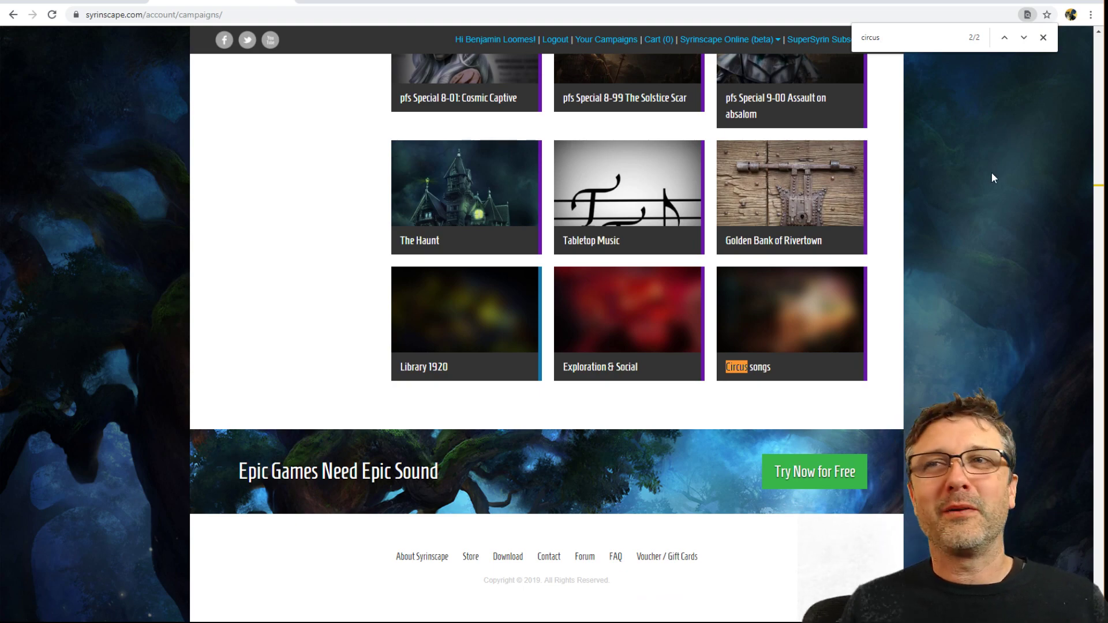
{"action": "mouse_move", "coordinate": [795, 325]}
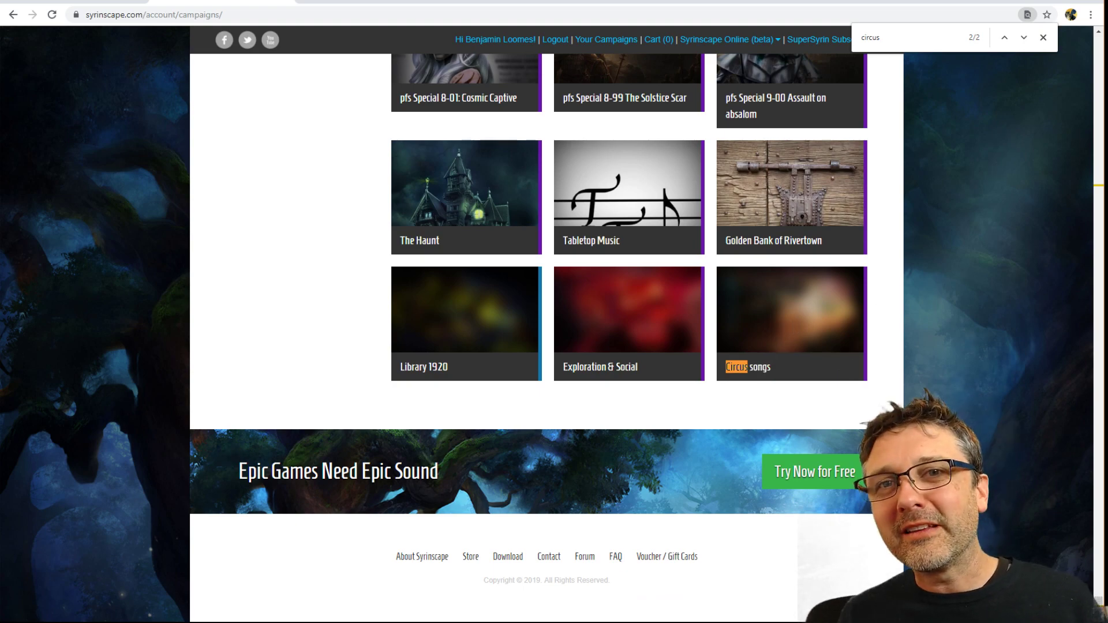
Show the Fantasy category of the campaigns and expand the Demo campaign.
{"action": "left_click_drag", "start_coordinate": [1101, 603], "coordinate": [1098, 36]}
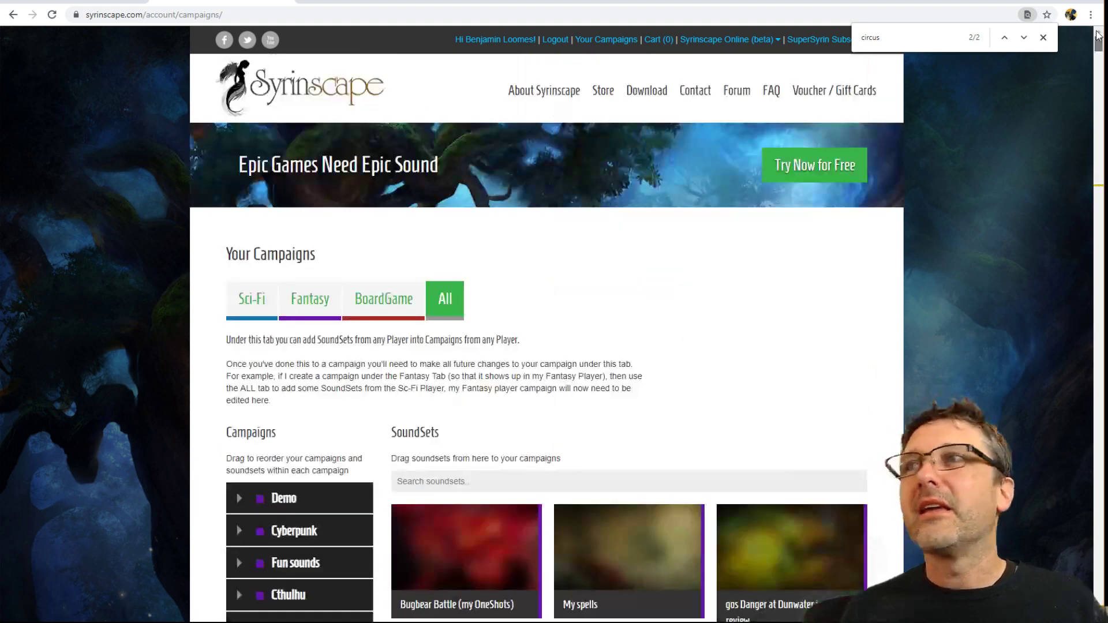
{"action": "scroll", "coordinate": [259, 296], "scroll_direction": "down", "scroll_amount": 12}
{"action": "scroll", "coordinate": [323, 173], "scroll_direction": "up", "scroll_amount": 9}
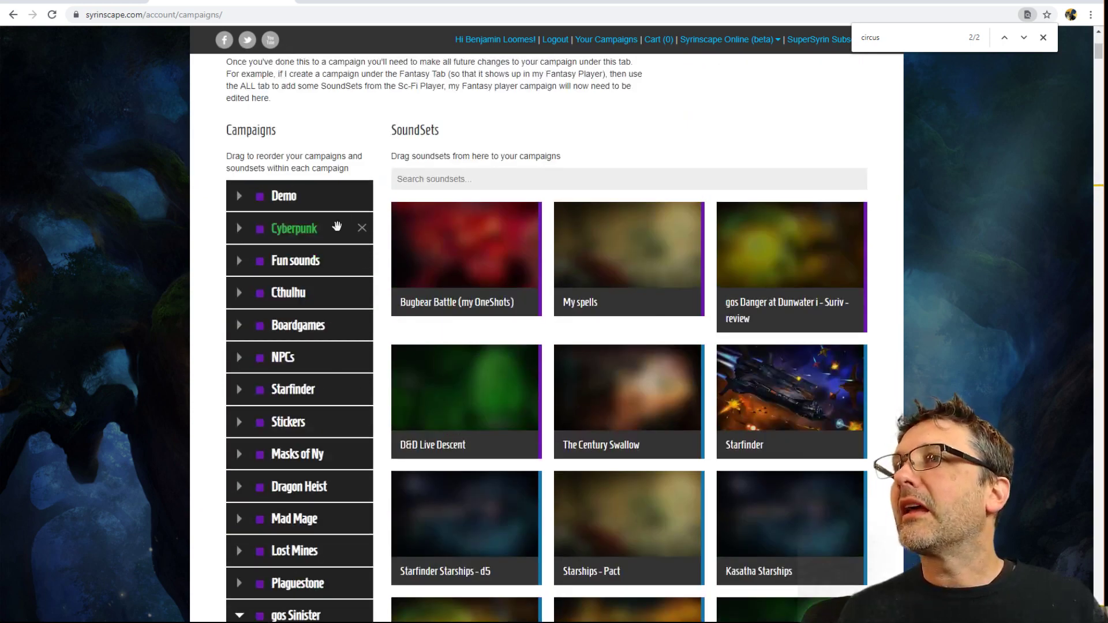
{"action": "scroll", "coordinate": [352, 162], "scroll_direction": "up", "scroll_amount": 1}
{"action": "left_click", "coordinate": [327, 186]}
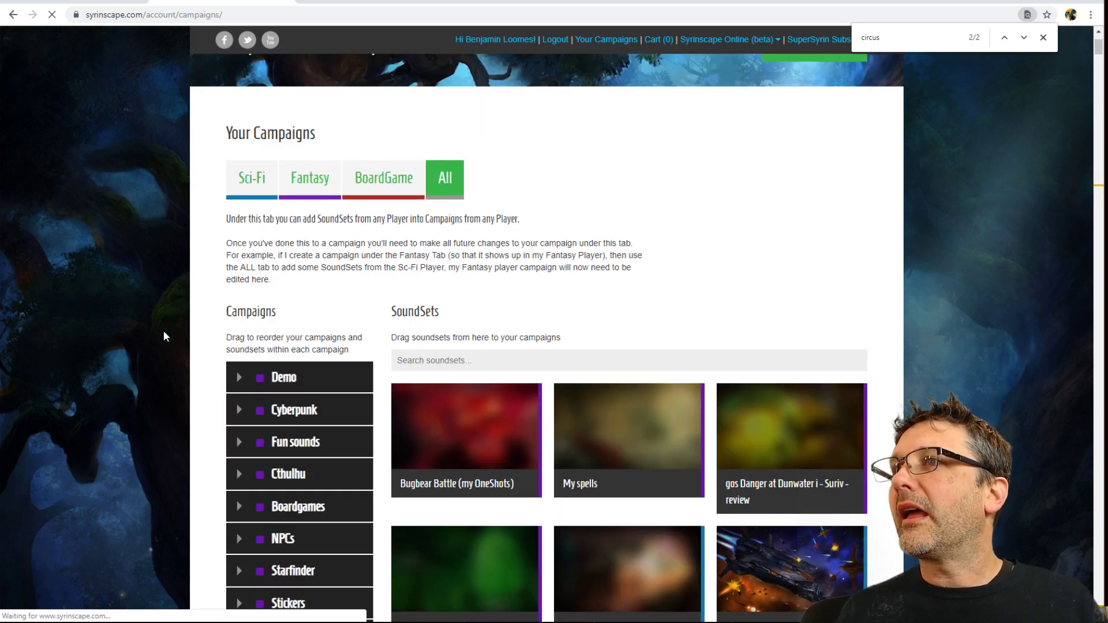
{"action": "scroll", "coordinate": [268, 403], "scroll_direction": "down", "scroll_amount": 2}
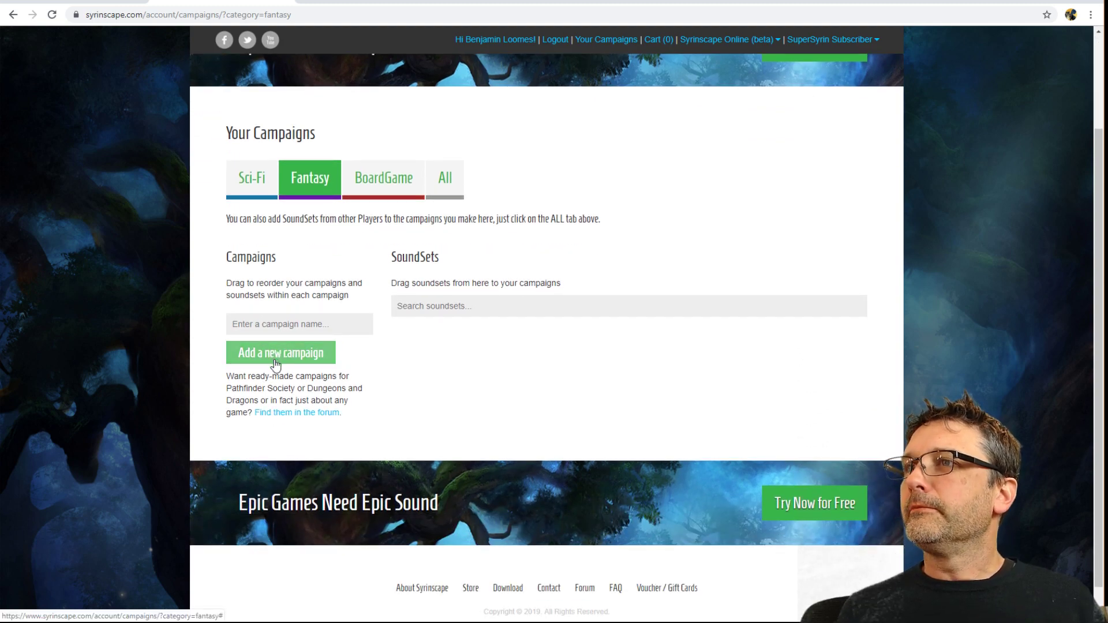
{"action": "scroll", "coordinate": [277, 433], "scroll_direction": "down", "scroll_amount": 9}
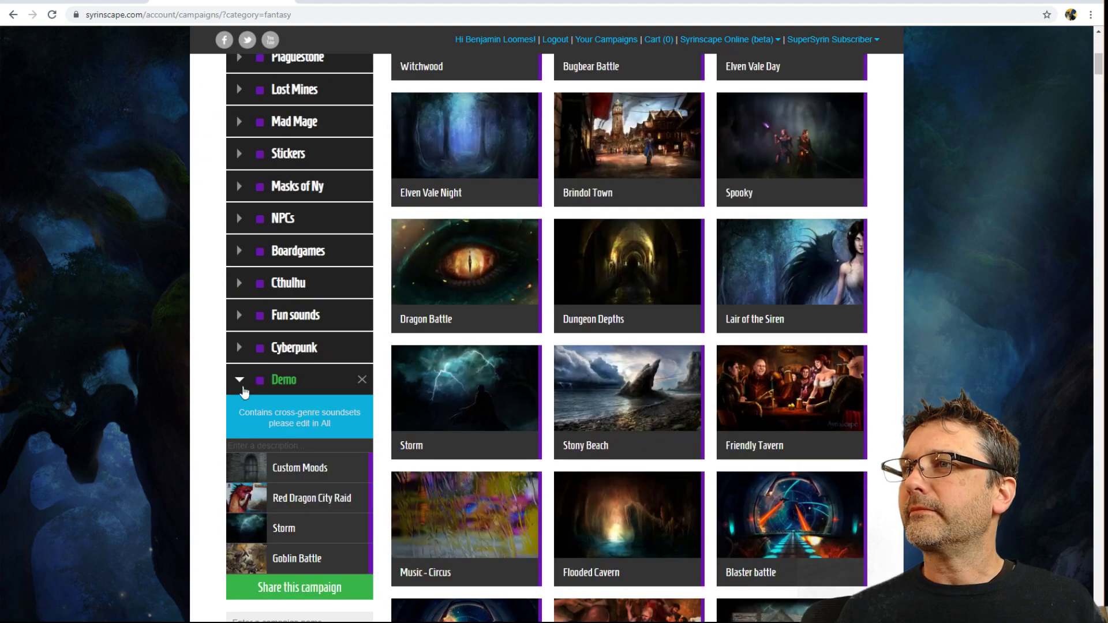
Create a new campaign named "My musics" on the campaigns page and confirm its name.
{"action": "left_click", "coordinate": [282, 442]}
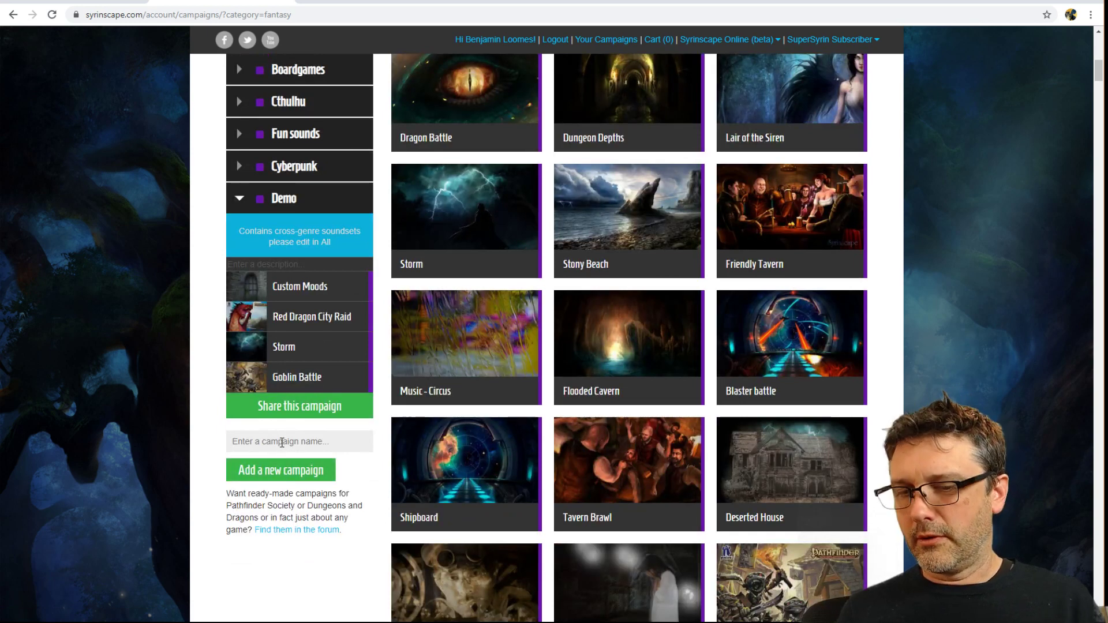
{"action": "type", "text": "My musics"}
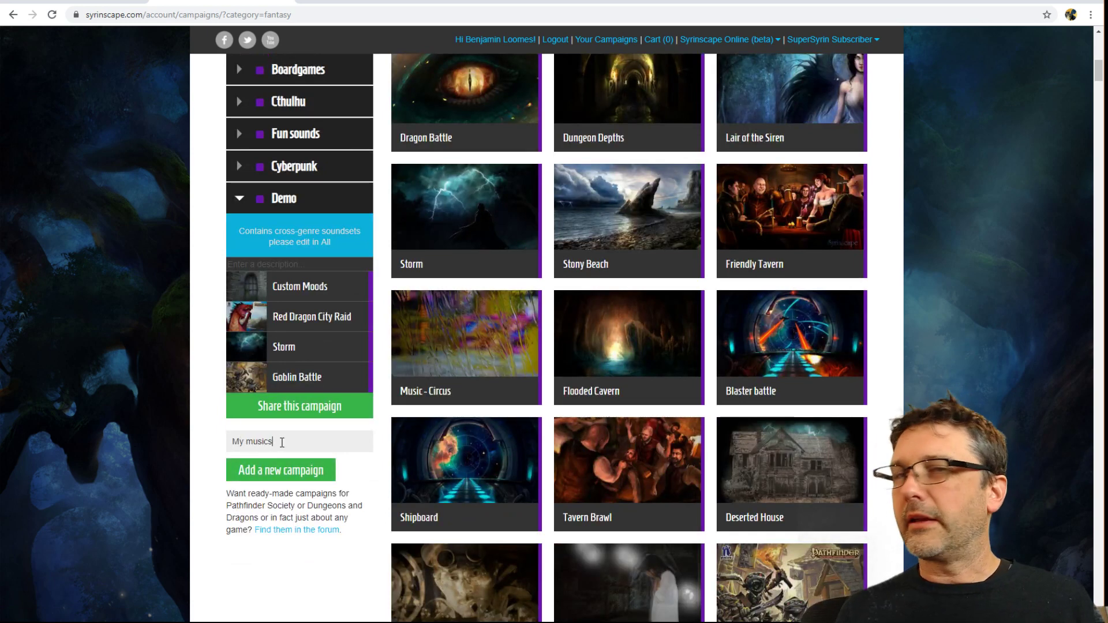
{"action": "left_click", "coordinate": [289, 468]}
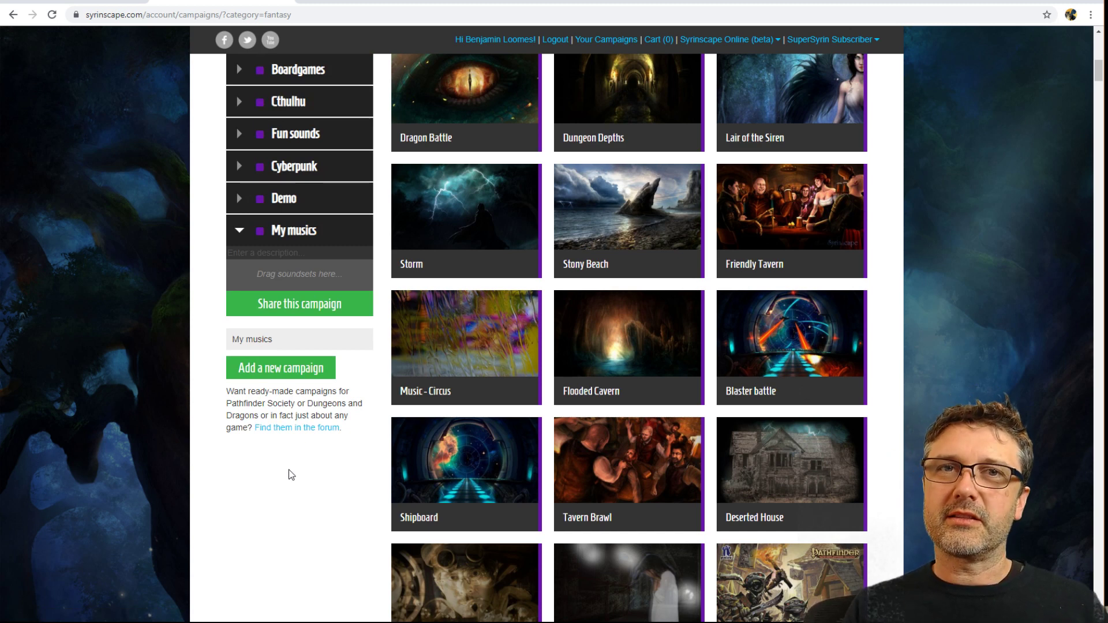
{"action": "left_click", "coordinate": [312, 230]}
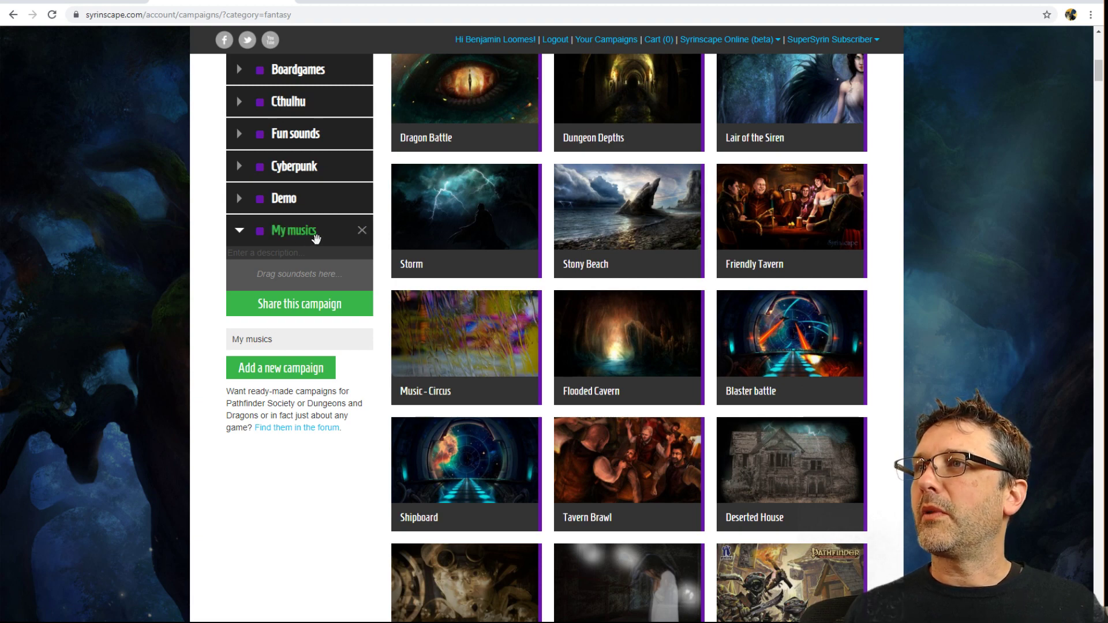
{"action": "key", "text": "Return"}
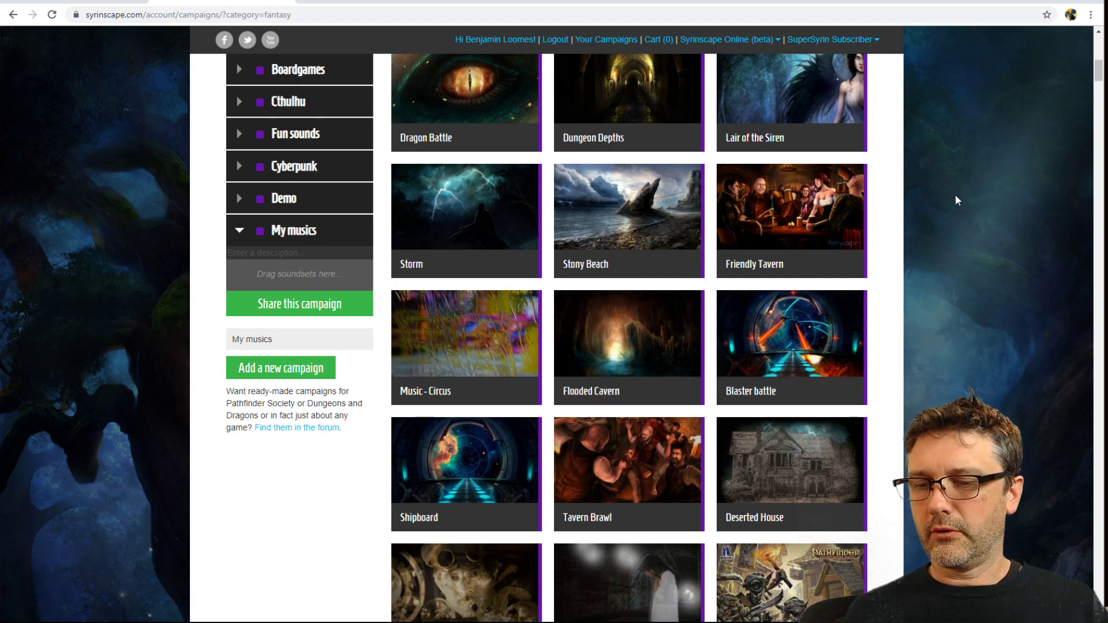
Find "circus" in the page text, go to the Circus songs soundset, and add it to the My musics campaign.
{"action": "key", "text": "ctrl+f"}
{"action": "type", "text": "circus"}
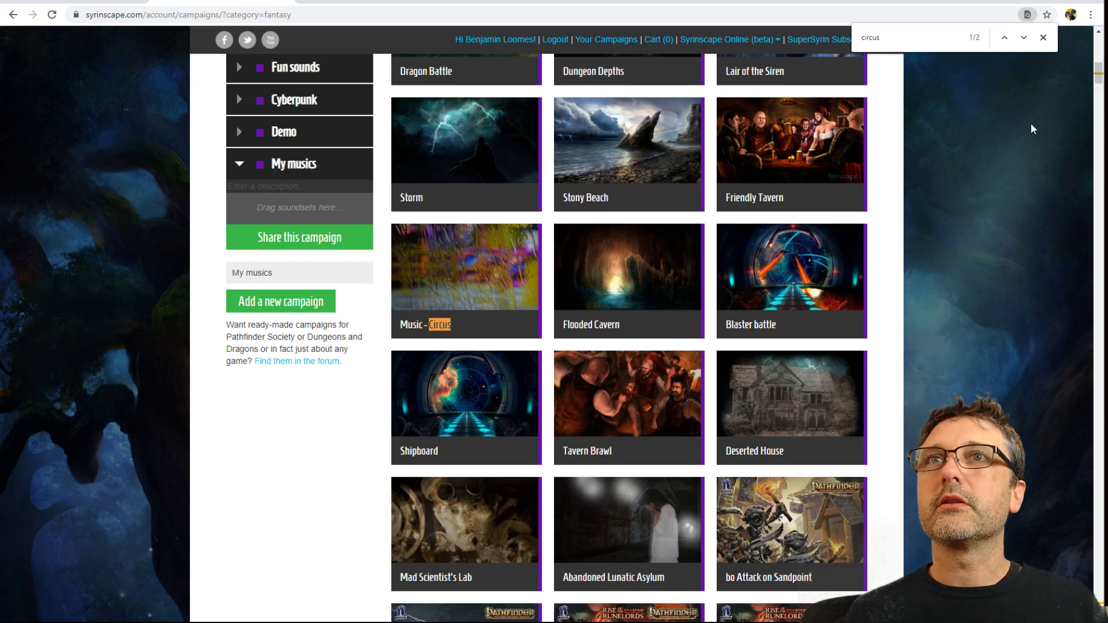
{"action": "left_click", "coordinate": [1023, 37]}
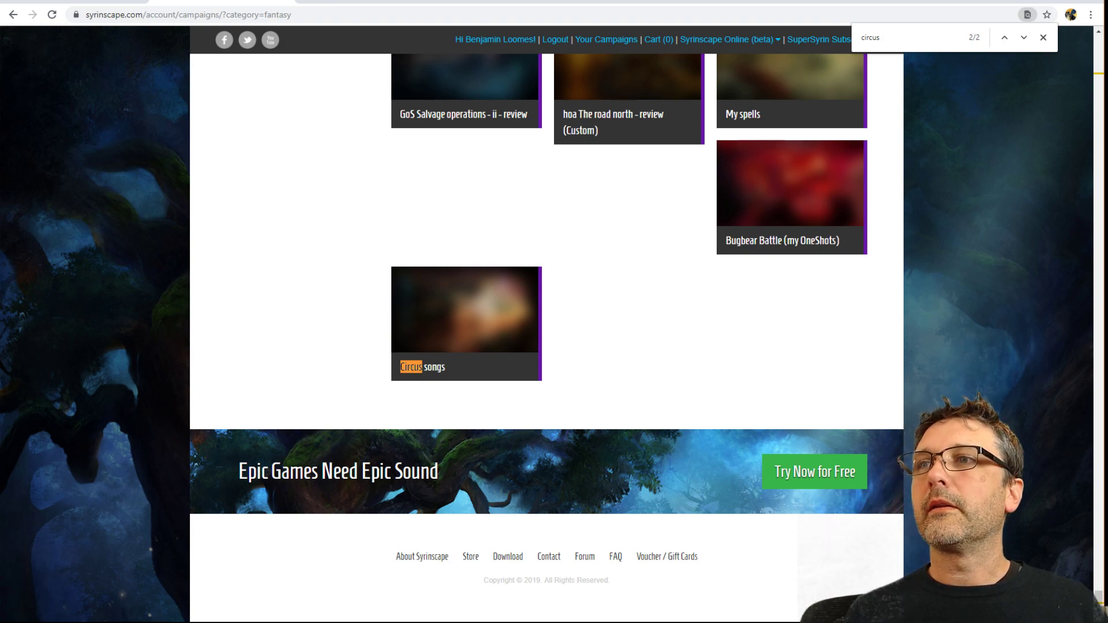
{"action": "scroll", "coordinate": [797, 274], "scroll_direction": "up", "scroll_amount": 10}
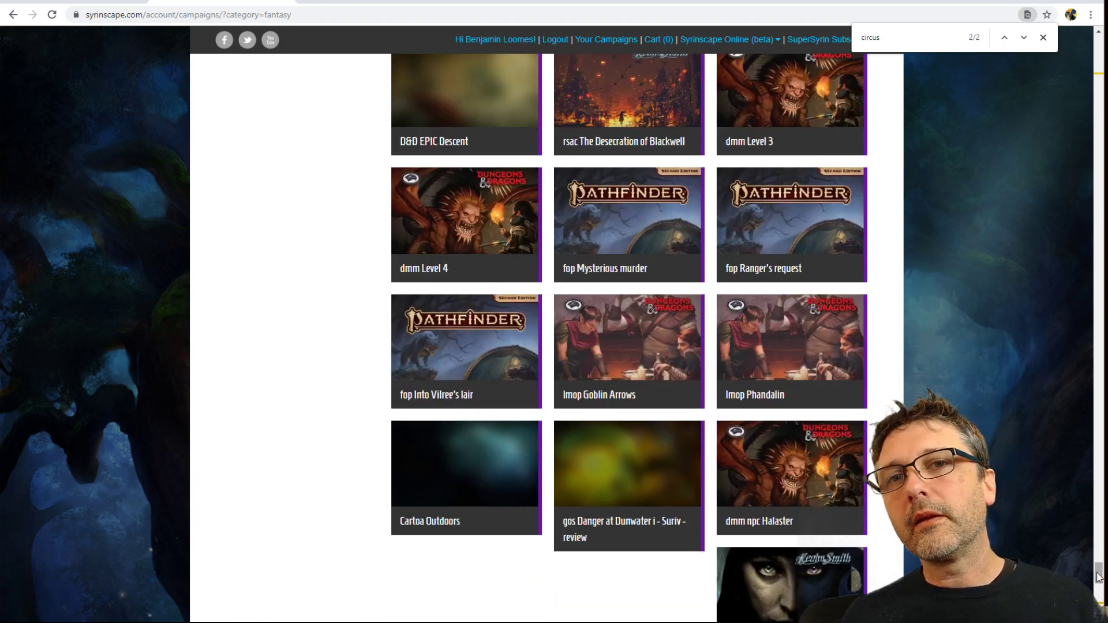
{"action": "left_click_drag", "start_coordinate": [1098, 576], "coordinate": [1098, 62]}
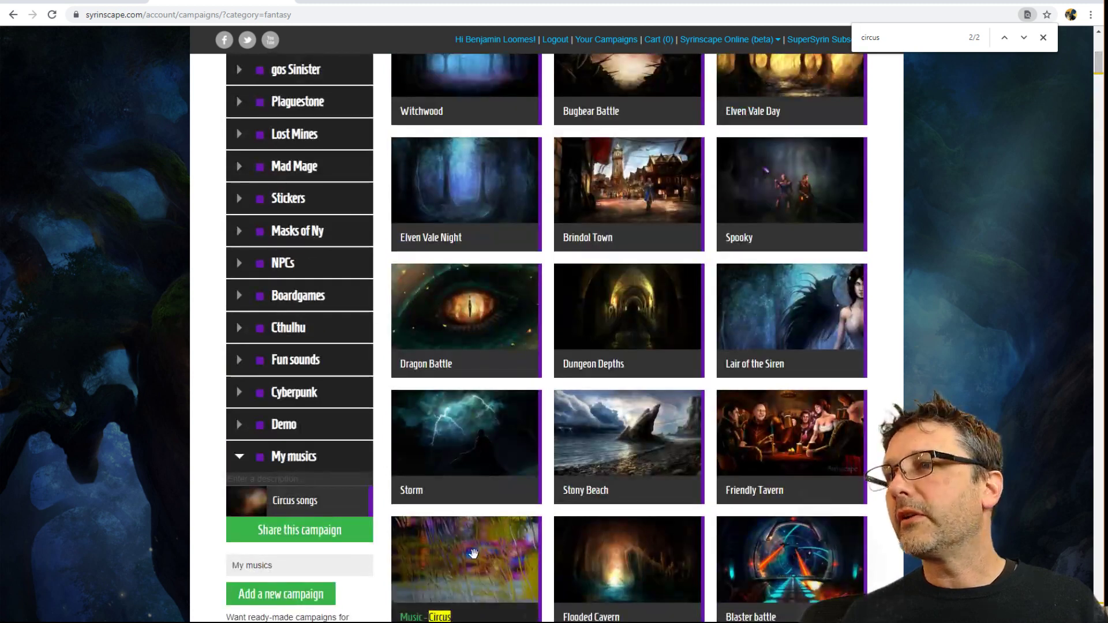
Switch to the Syrinscape Fantasy Player, expand its campaign list, and reload the soundset data from the settings.
{"action": "mouse_move", "coordinate": [286, 500]}
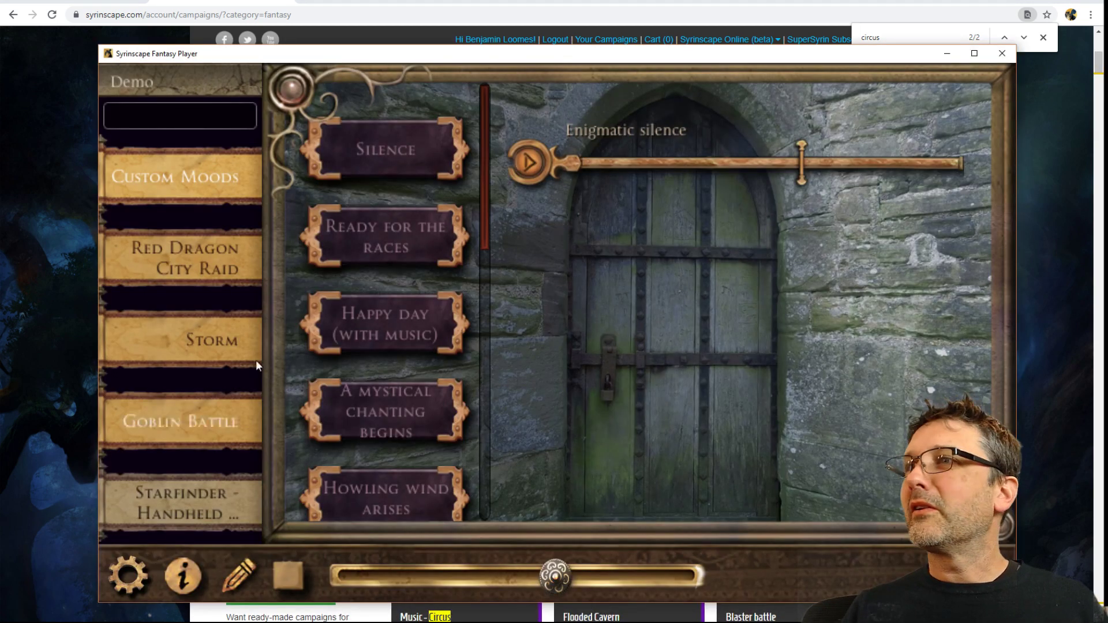
{"action": "left_click", "coordinate": [175, 86]}
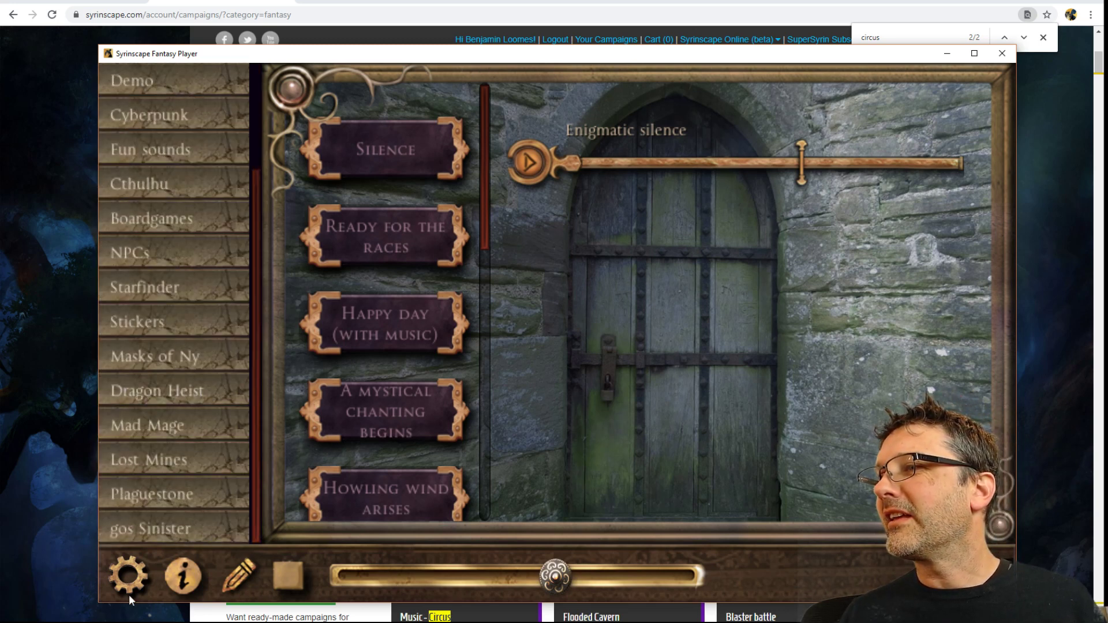
{"action": "left_click", "coordinate": [126, 575]}
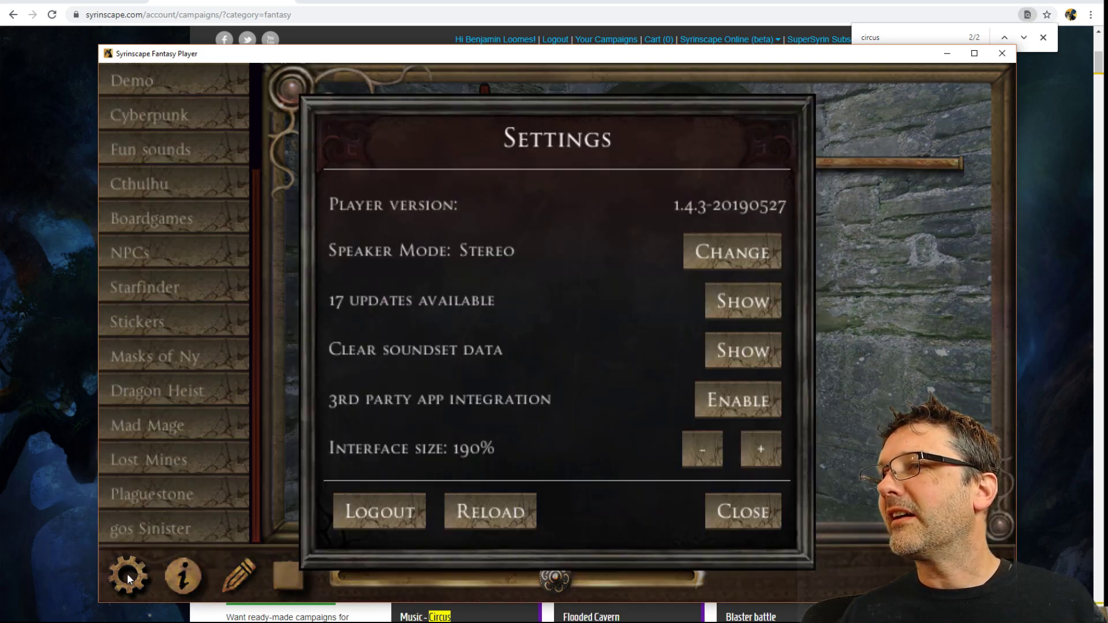
{"action": "left_click", "coordinate": [480, 517]}
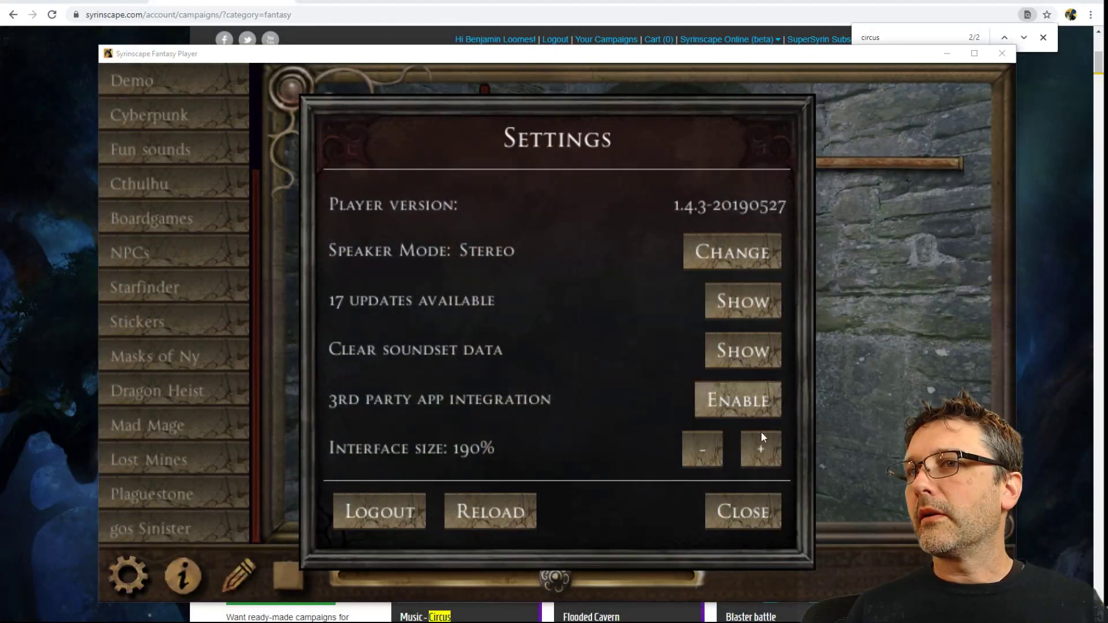
{"action": "left_click", "coordinate": [742, 511]}
Check the campaign list for My musics, and reload the player's data from the settings once more.
{"action": "scroll", "coordinate": [217, 381], "scroll_direction": "up", "scroll_amount": 2}
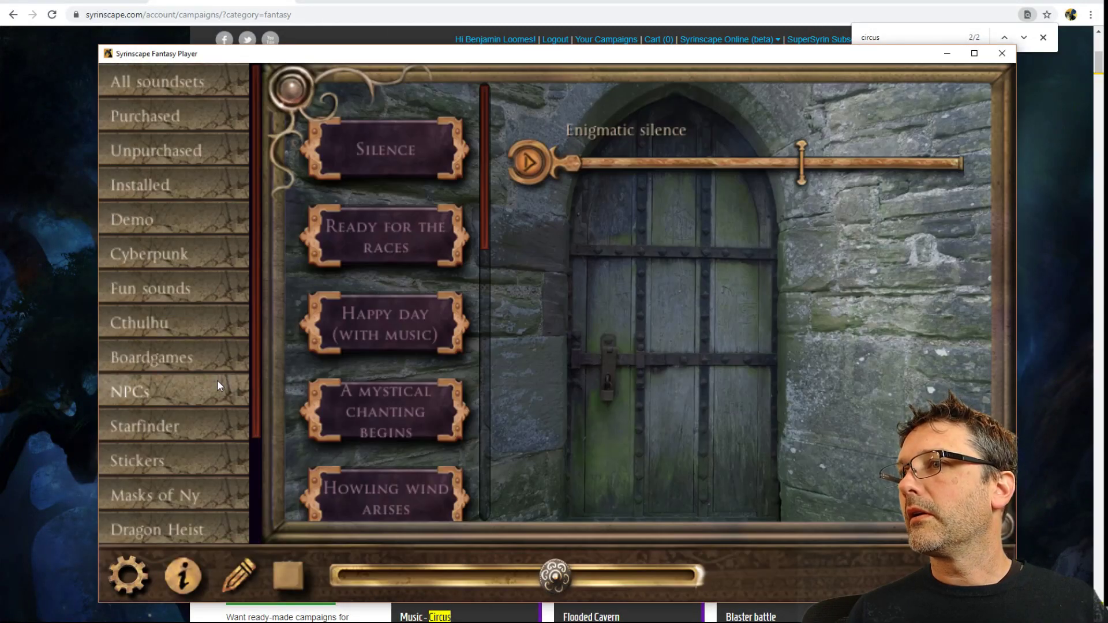
{"action": "scroll", "coordinate": [217, 381], "scroll_direction": "down", "scroll_amount": 2}
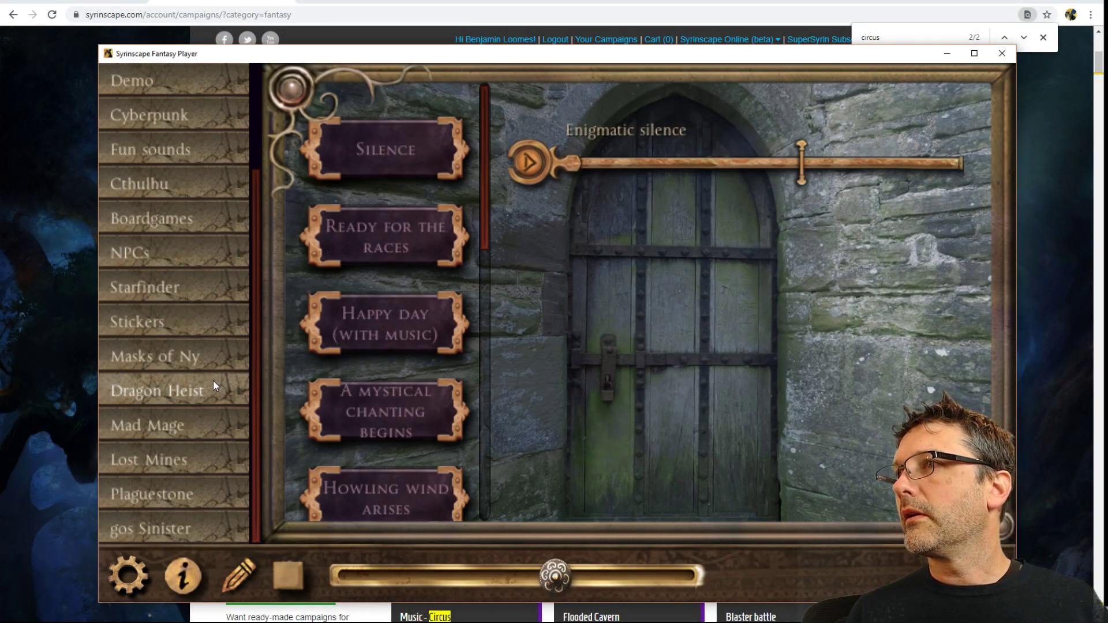
{"action": "scroll", "coordinate": [213, 380], "scroll_direction": "up", "scroll_amount": 2}
{"action": "scroll", "coordinate": [213, 380], "scroll_direction": "down", "scroll_amount": 2}
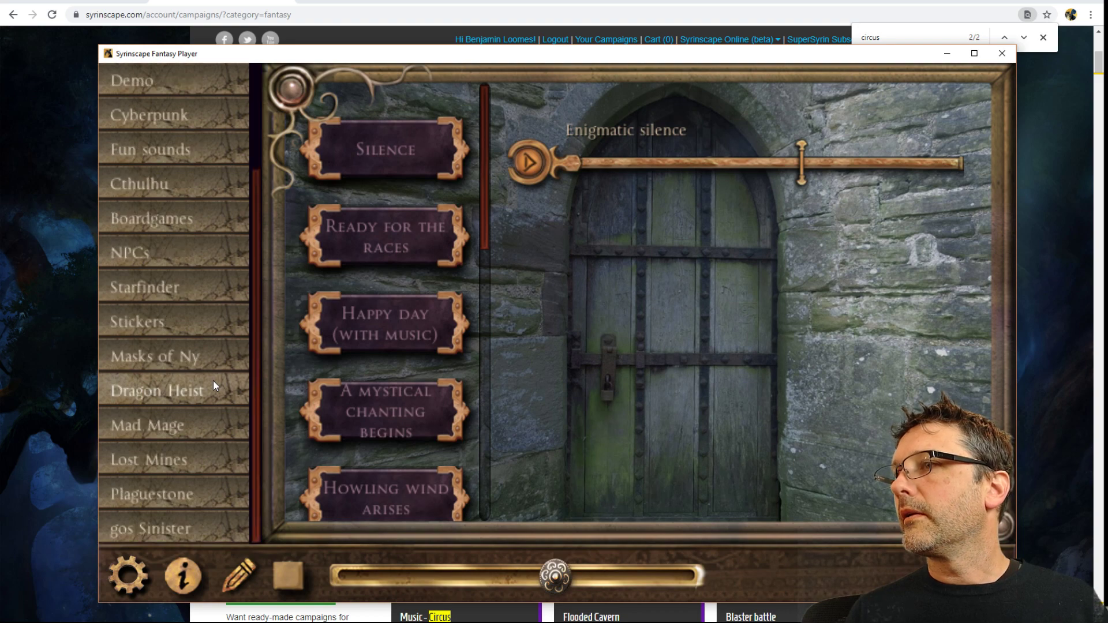
{"action": "left_click", "coordinate": [127, 576]}
{"action": "left_click", "coordinate": [491, 512]}
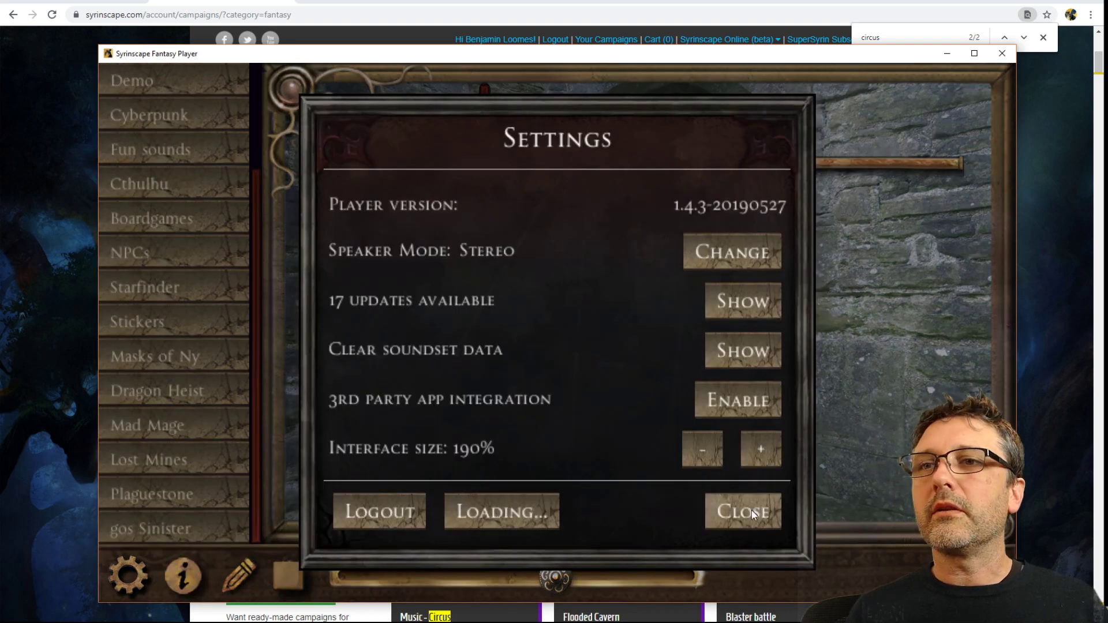
{"action": "left_click", "coordinate": [744, 512]}
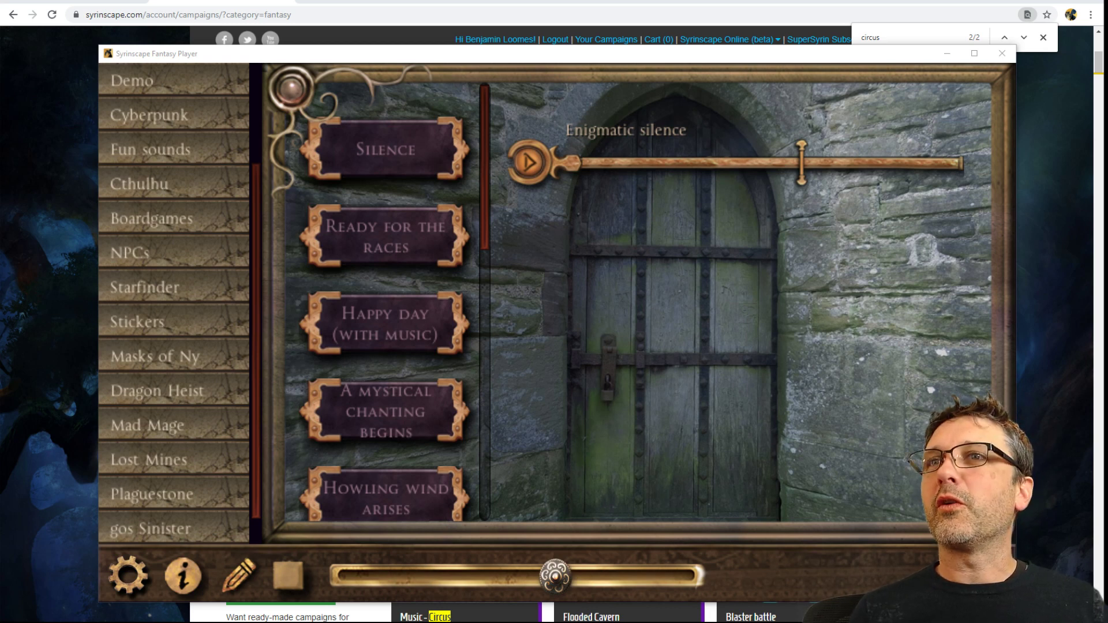
Open the My musics campaign and try to install the Circus songs soundset.
{"action": "scroll", "coordinate": [178, 377], "scroll_direction": "down", "scroll_amount": 1}
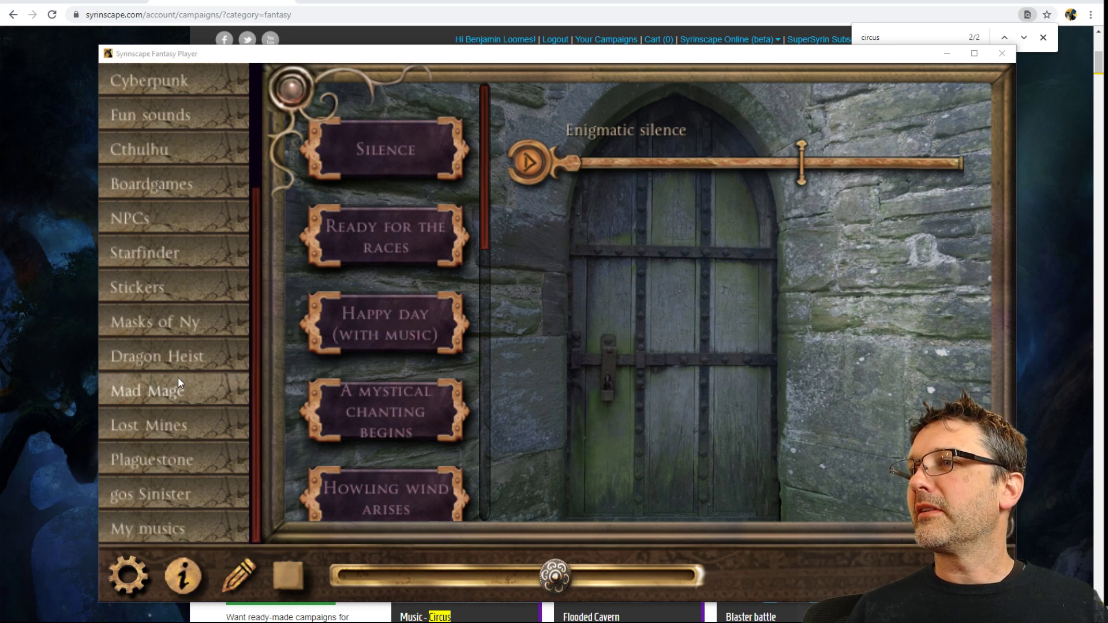
{"action": "left_click", "coordinate": [151, 529]}
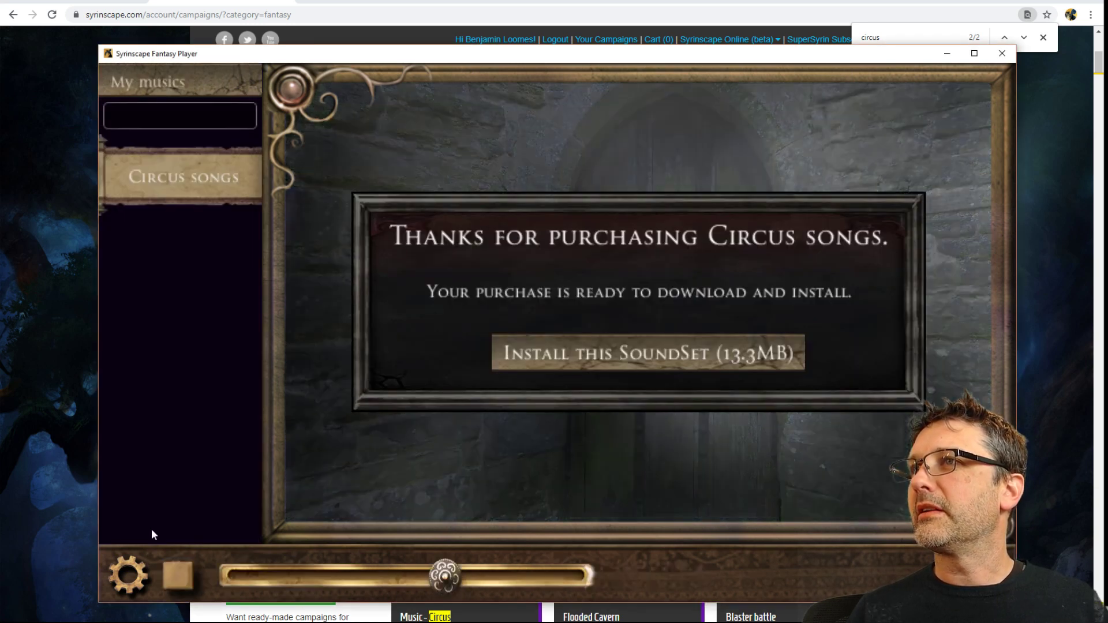
{"action": "left_click", "coordinate": [666, 356]}
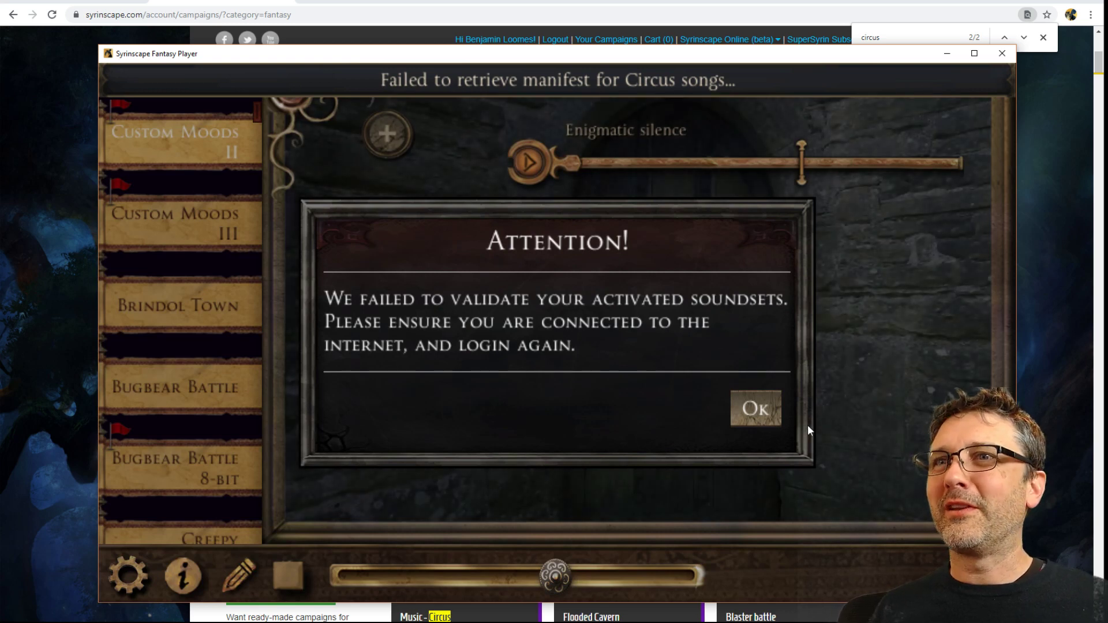
Dismiss the validation warning, enter the account password, and sign in to Syrinscape again.
{"action": "left_click", "coordinate": [763, 414]}
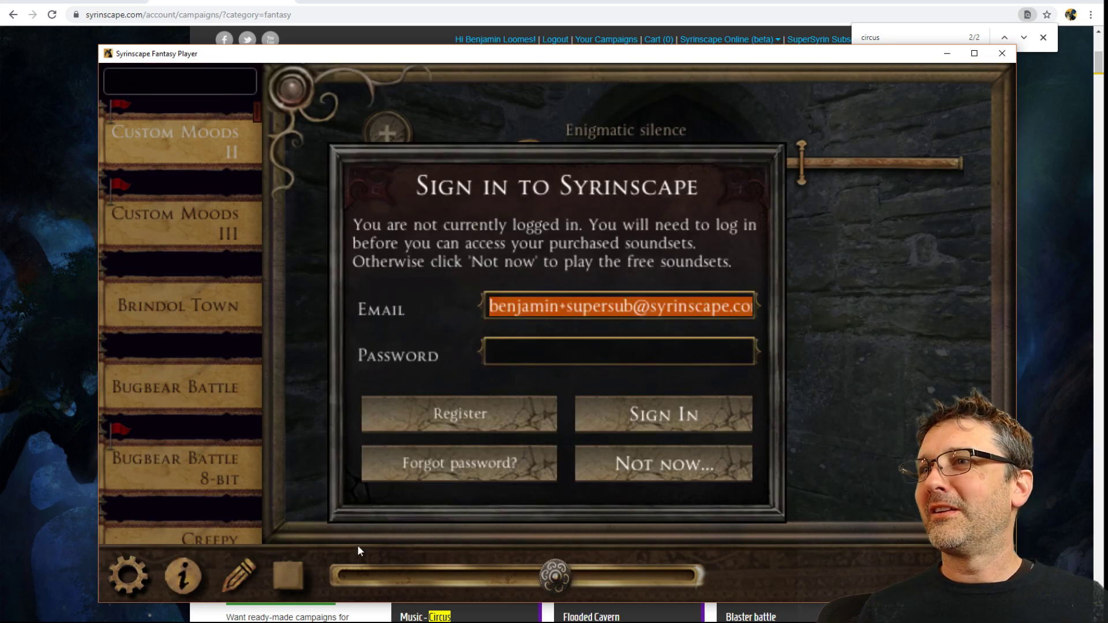
{"action": "left_click", "coordinate": [531, 357]}
{"action": "type", "text": "***"}
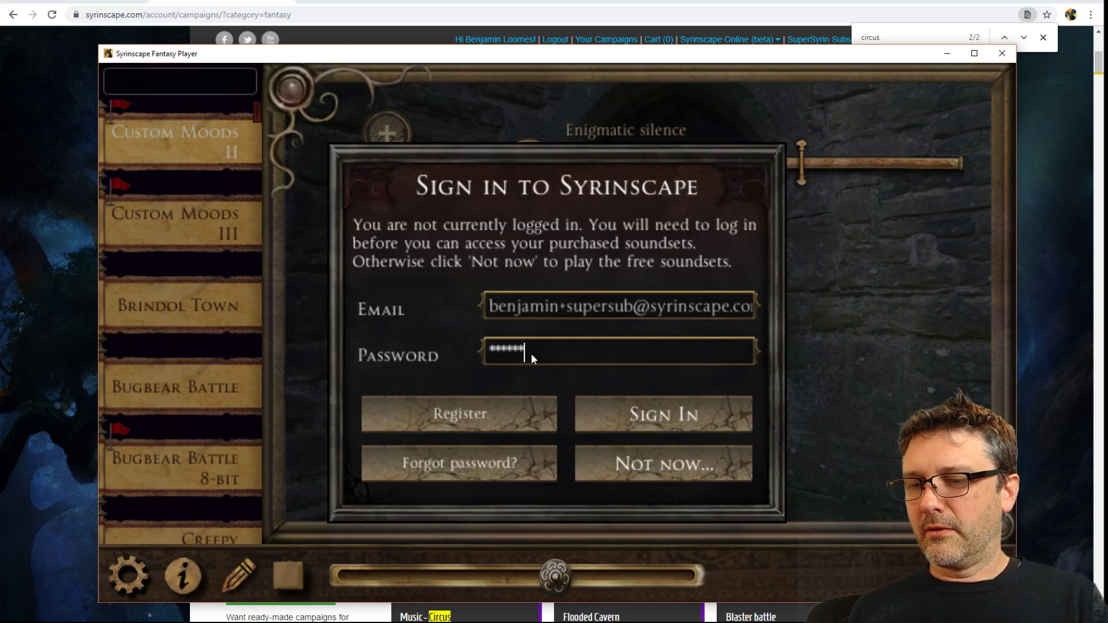
{"action": "type", "text": "***********"}
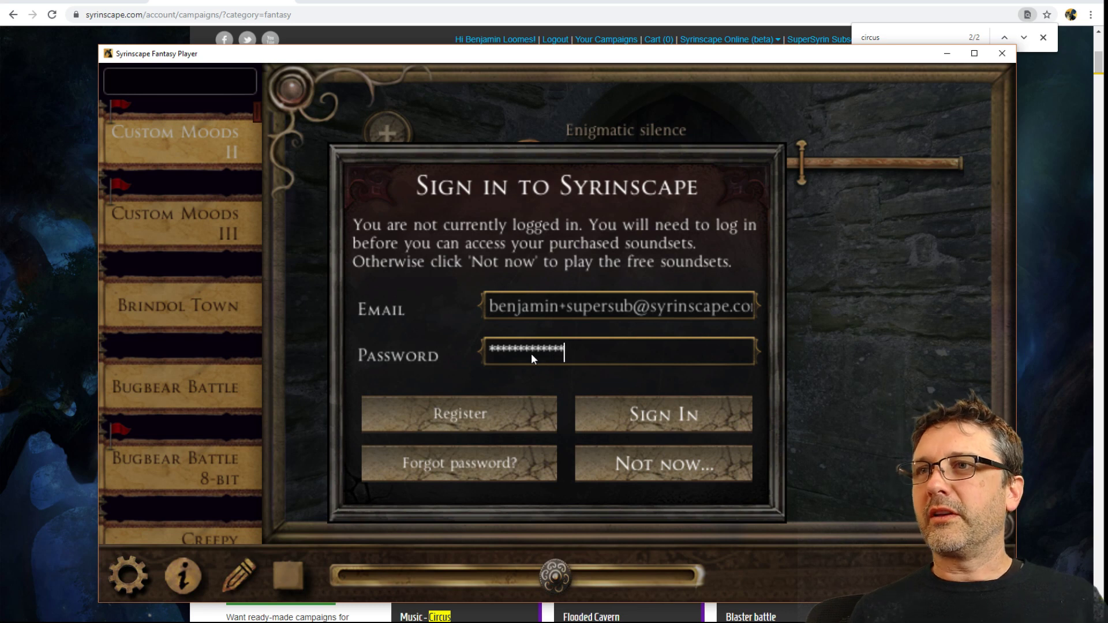
{"action": "left_click", "coordinate": [691, 412]}
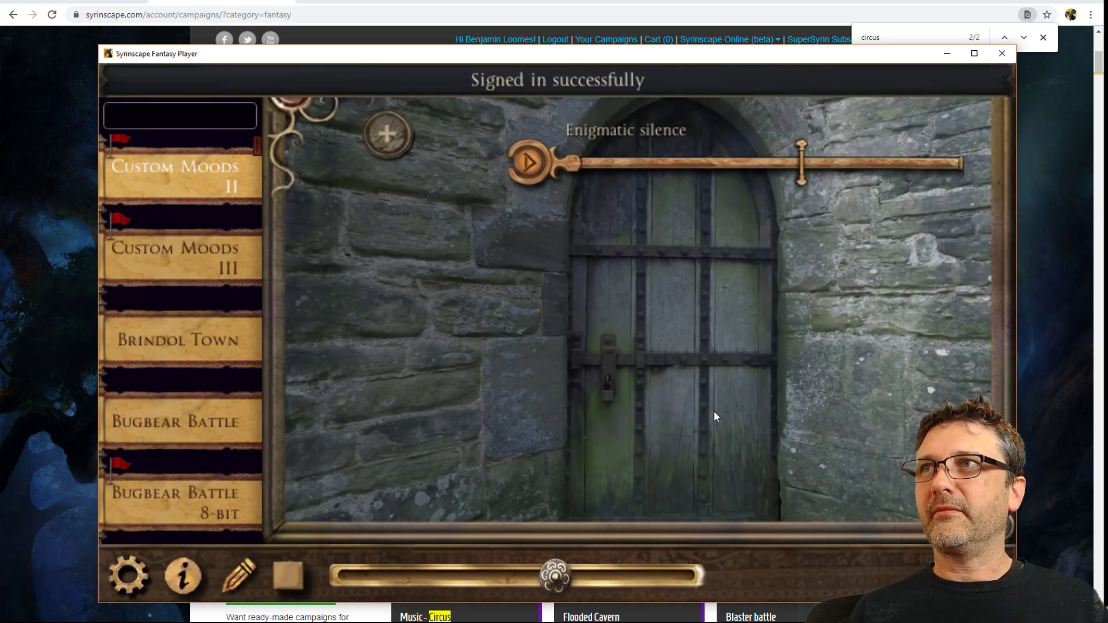
Show the My musics campaign from the campaign list and start installing the Circus songs soundset.
{"action": "left_click", "coordinate": [178, 86]}
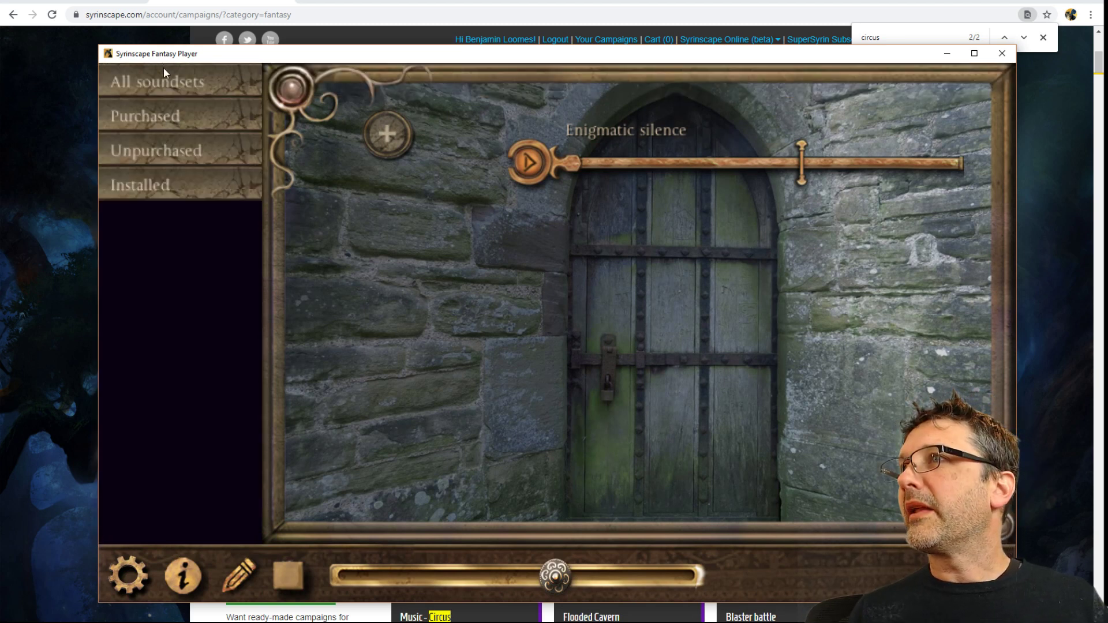
{"action": "left_click", "coordinate": [164, 81]}
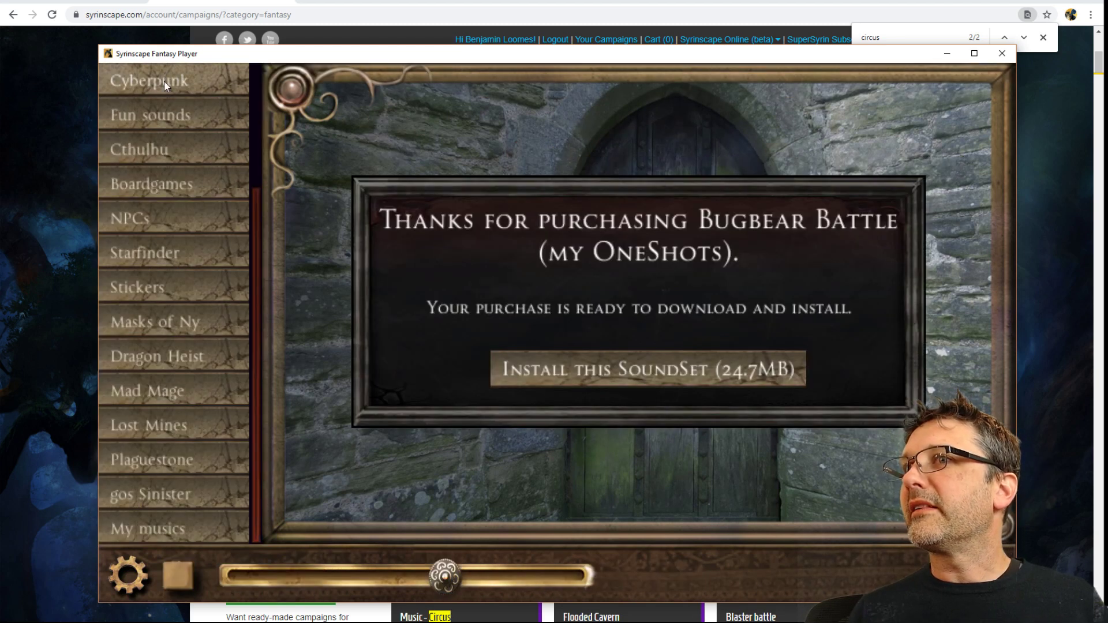
{"action": "left_click", "coordinate": [195, 530]}
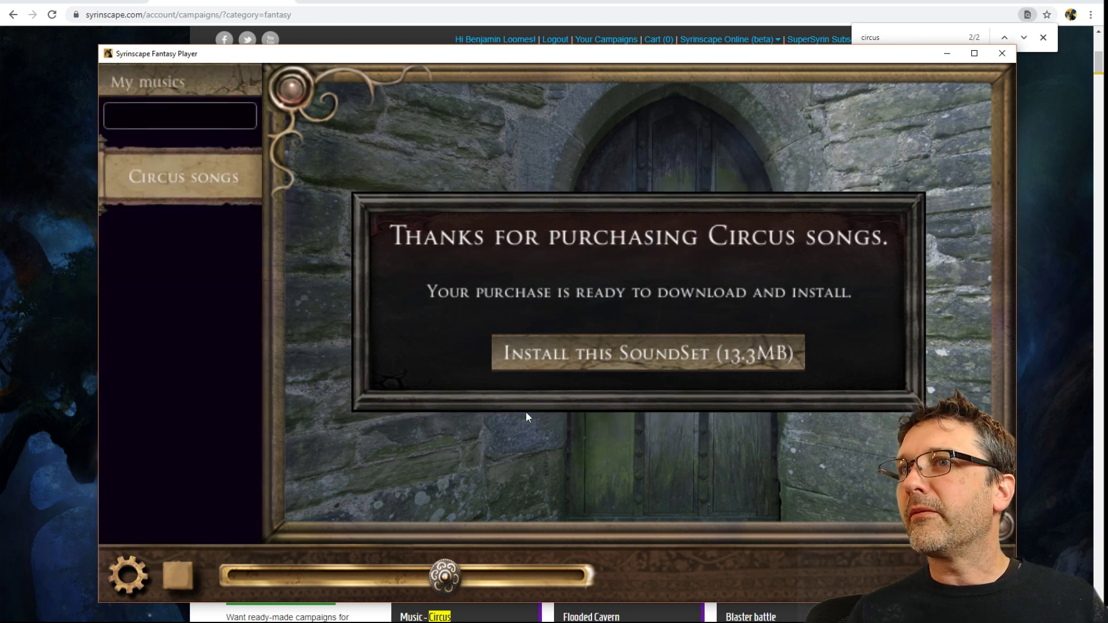
{"action": "left_click", "coordinate": [636, 366]}
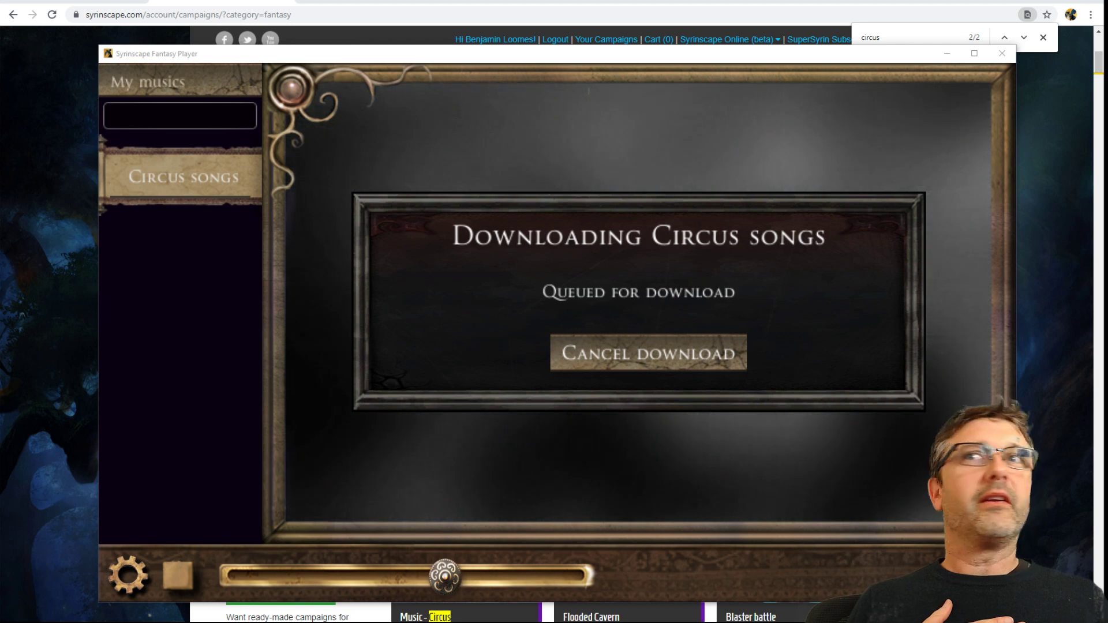
Cancel the queued Circus songs download and restart the installation, twice in a row.
{"action": "left_click", "coordinate": [628, 351]}
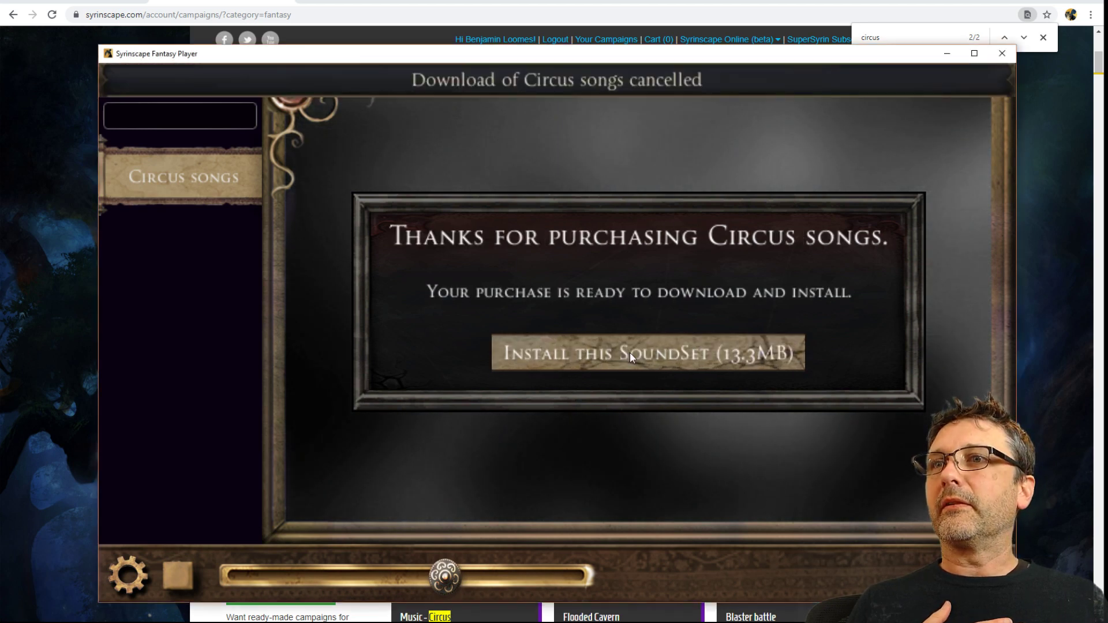
{"action": "left_click", "coordinate": [629, 352]}
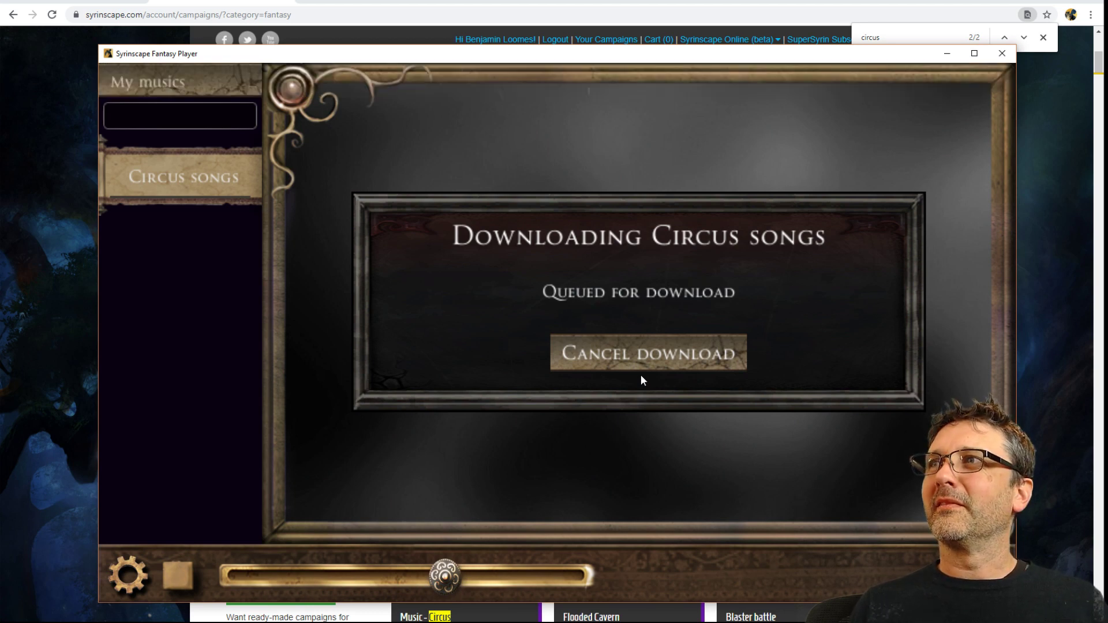
{"action": "left_click", "coordinate": [652, 355]}
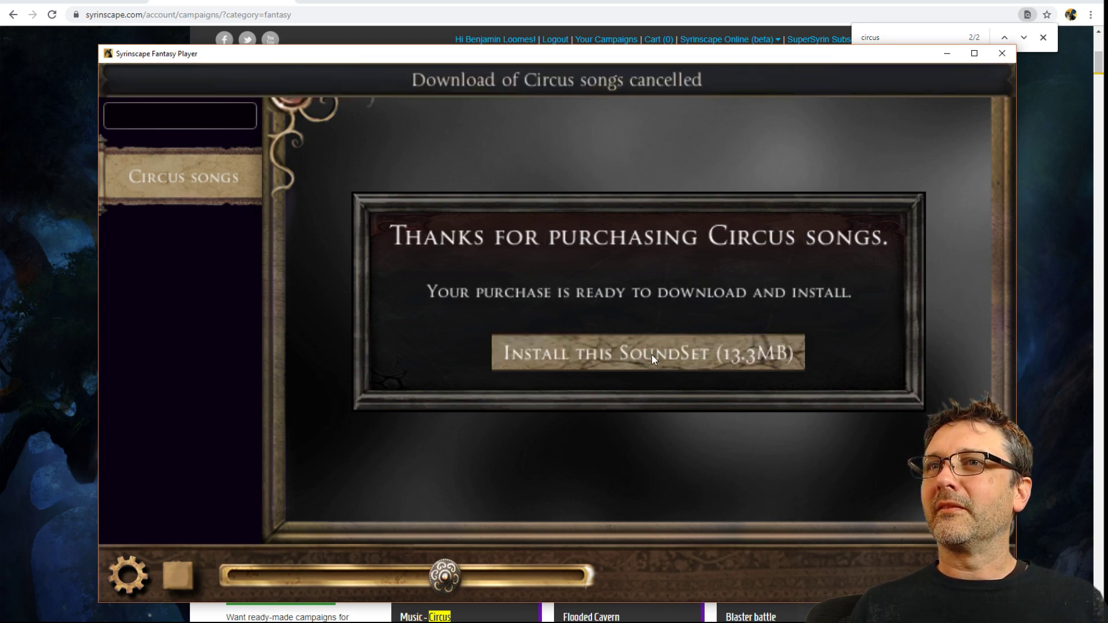
{"action": "left_click", "coordinate": [653, 354]}
Play the "Circus in the rain" mood of the installed Circus songs soundset and open the player settings.
{"action": "mouse_move", "coordinate": [531, 622]}
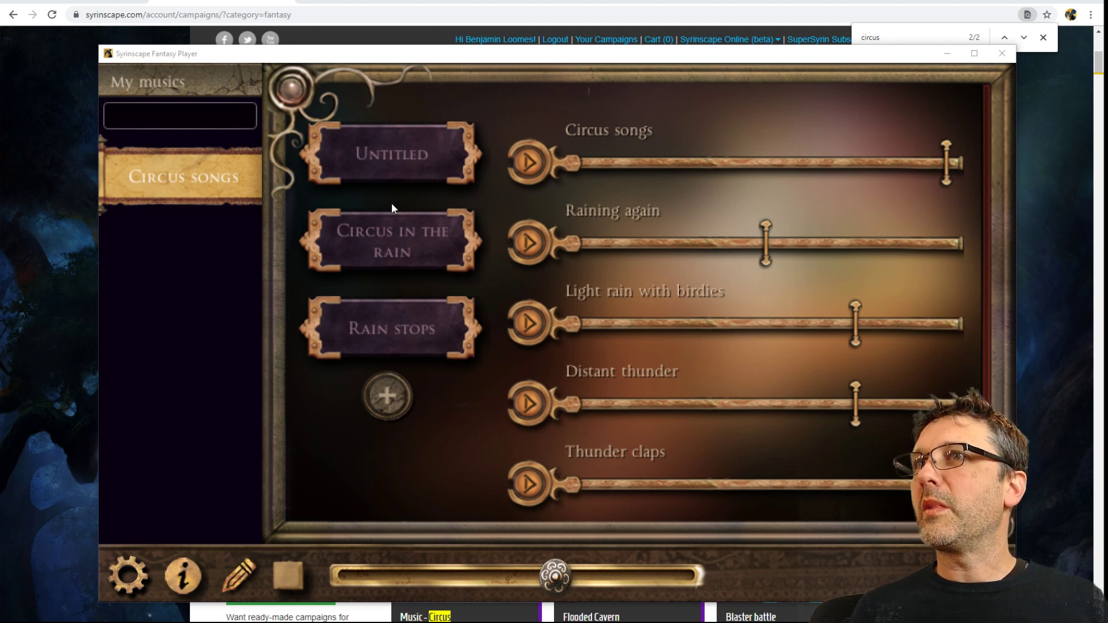
{"action": "left_click", "coordinate": [405, 242]}
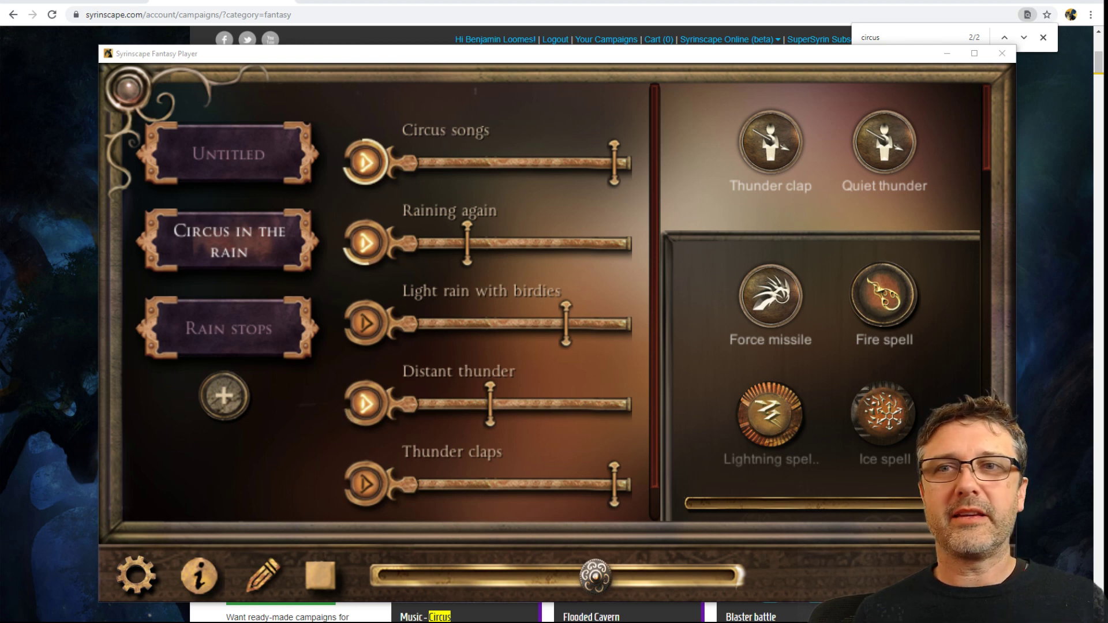
{"action": "left_click", "coordinate": [131, 571]}
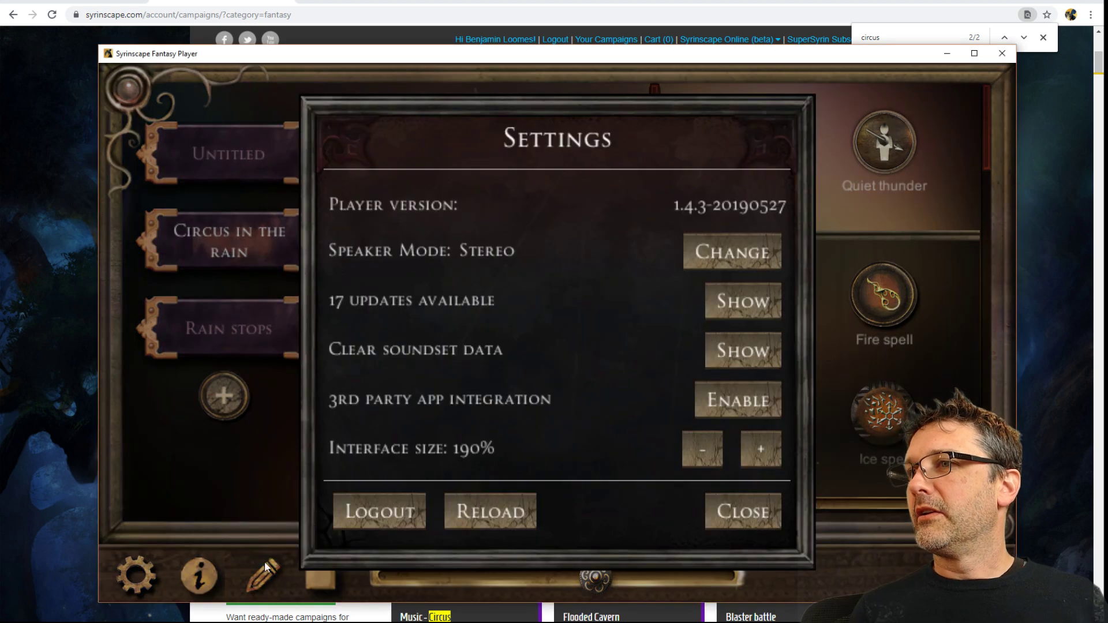
Reload the player's content and clear the Circus songs soundset data from the device.
{"action": "left_click", "coordinate": [506, 513]}
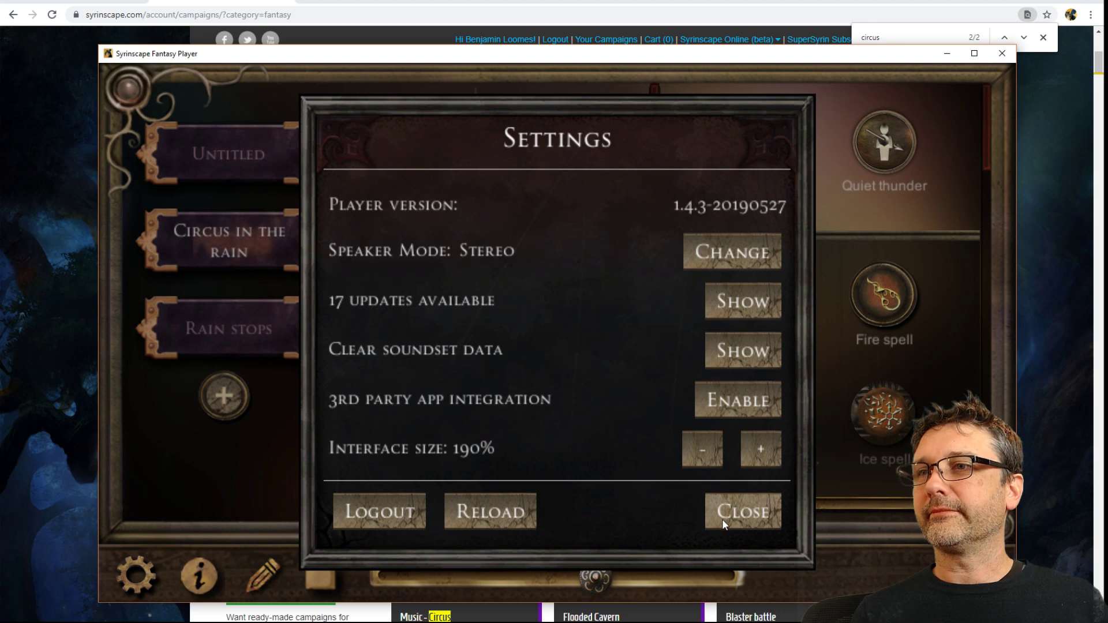
{"action": "left_click", "coordinate": [733, 353]}
{"action": "scroll", "coordinate": [663, 295], "scroll_direction": "down", "scroll_amount": 15}
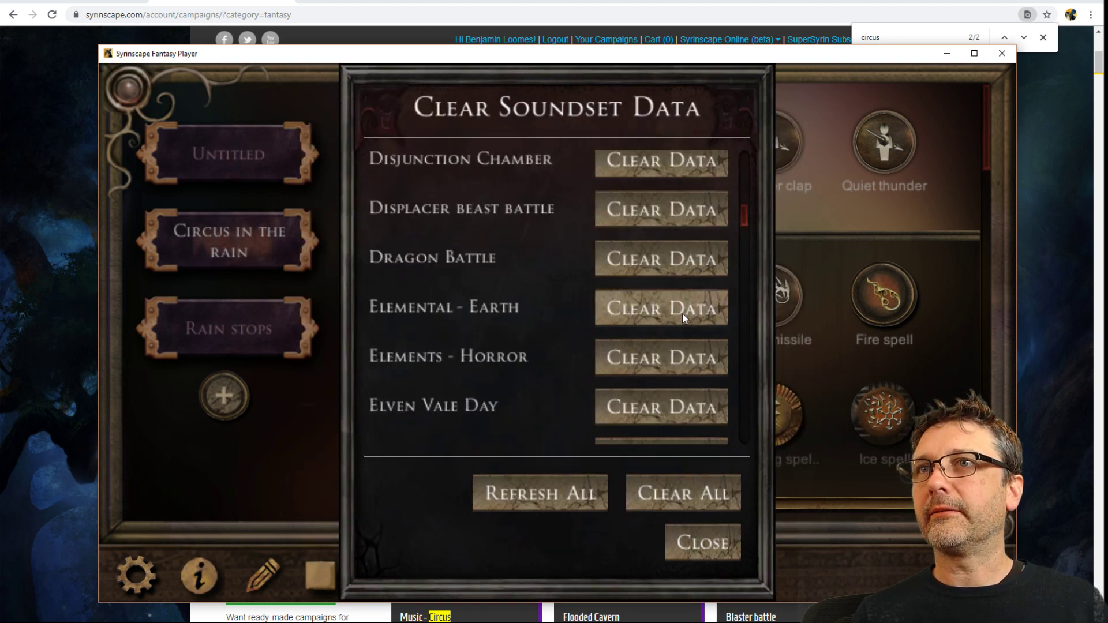
{"action": "scroll", "coordinate": [682, 341], "scroll_direction": "down", "scroll_amount": 20}
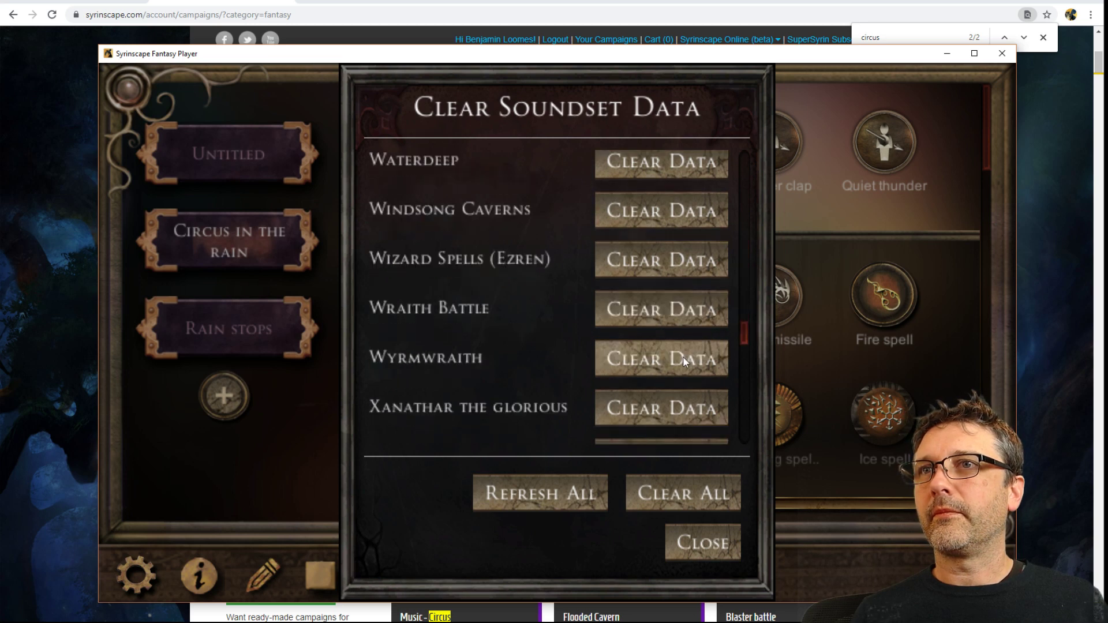
{"action": "scroll", "coordinate": [683, 362], "scroll_direction": "down", "scroll_amount": 10}
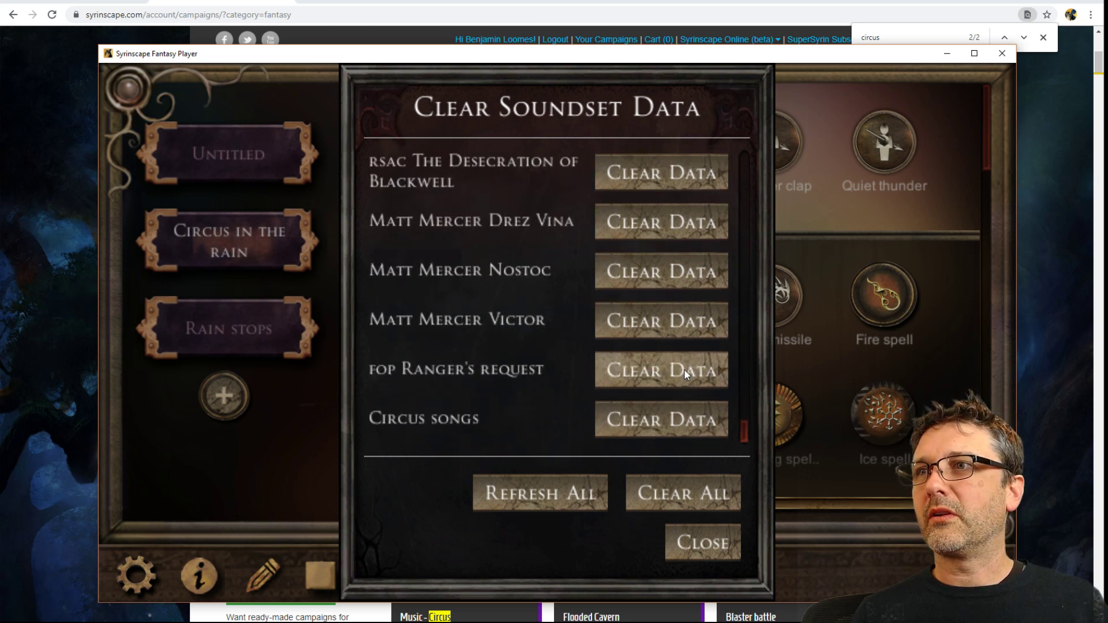
{"action": "left_click", "coordinate": [671, 420]}
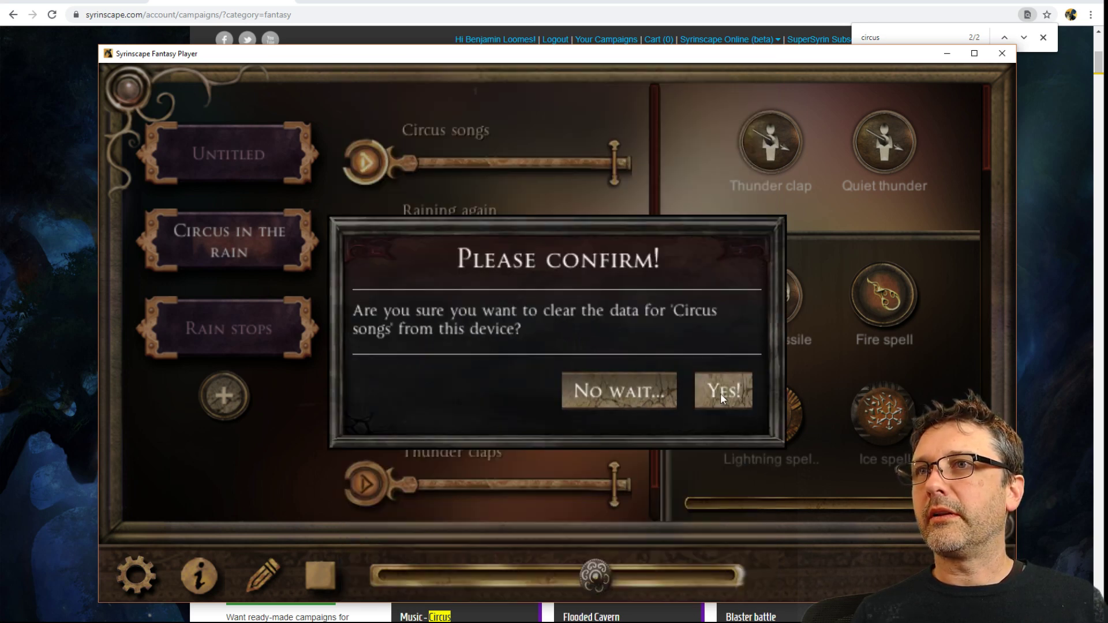
{"action": "left_click", "coordinate": [736, 390]}
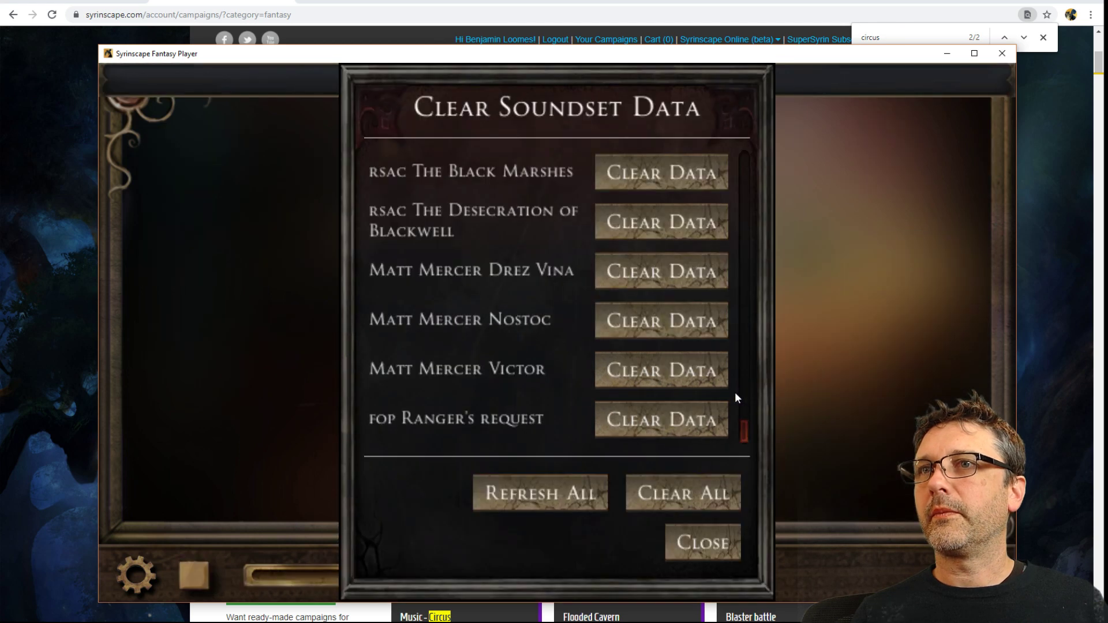
{"action": "left_click", "coordinate": [704, 544]}
{"action": "left_click", "coordinate": [745, 509]}
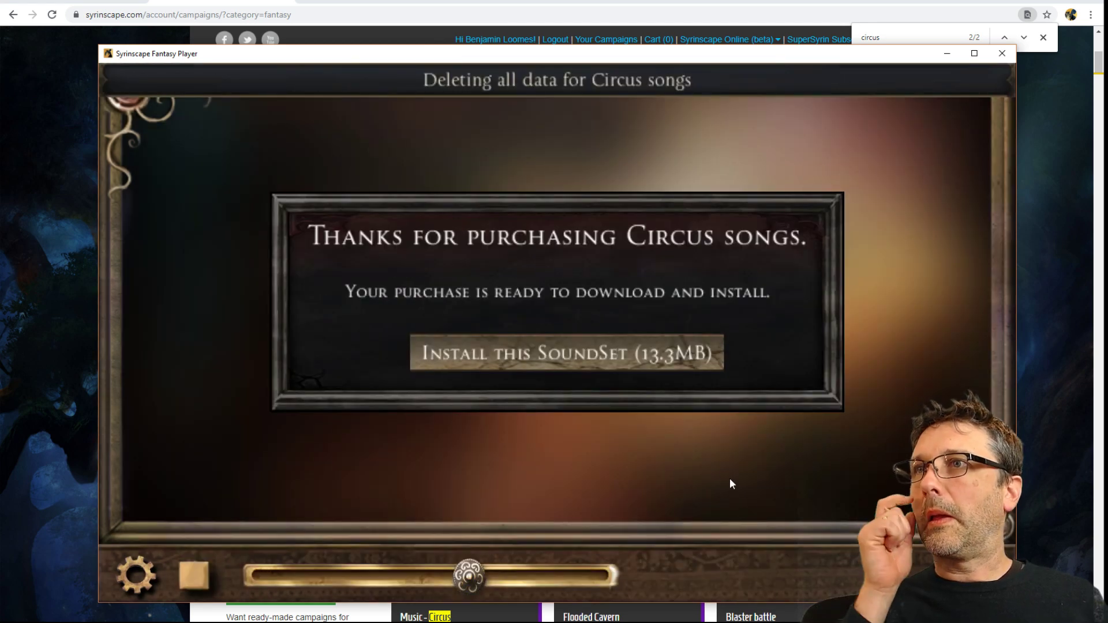
Reload the player's content again and reinstall the Circus songs soundset.
{"action": "left_click", "coordinate": [136, 575]}
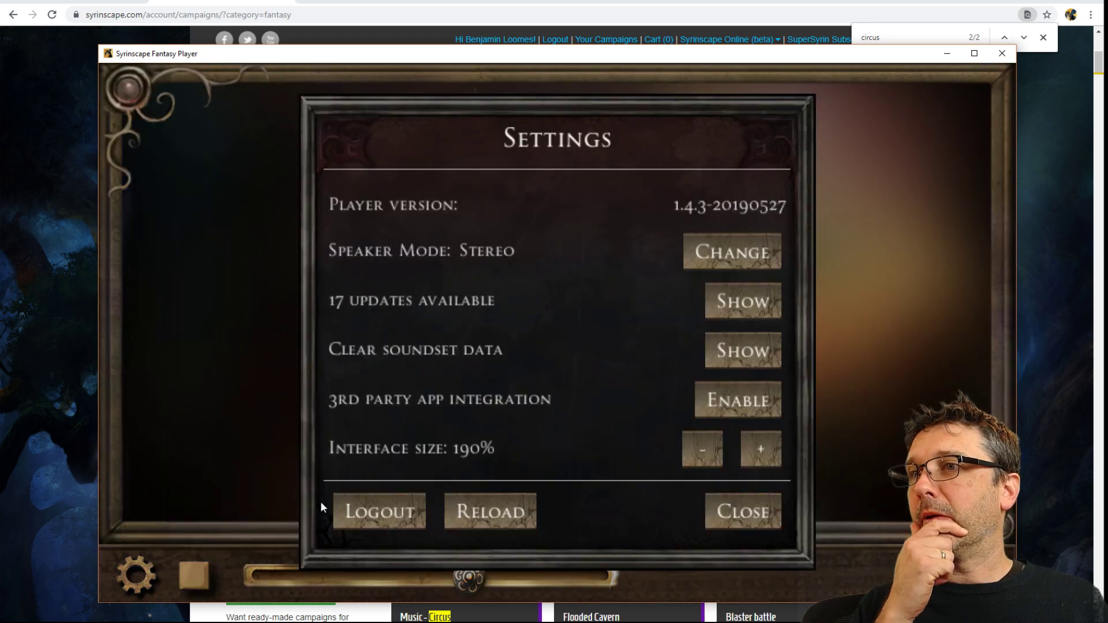
{"action": "left_click", "coordinate": [493, 509]}
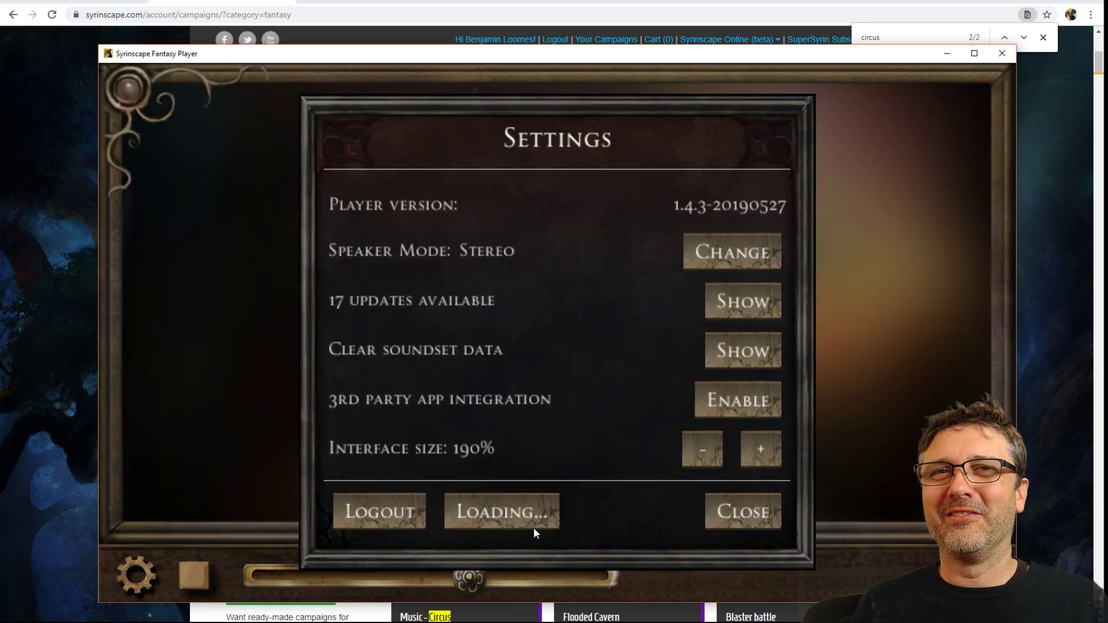
{"action": "left_click", "coordinate": [738, 508]}
{"action": "left_click", "coordinate": [645, 358]}
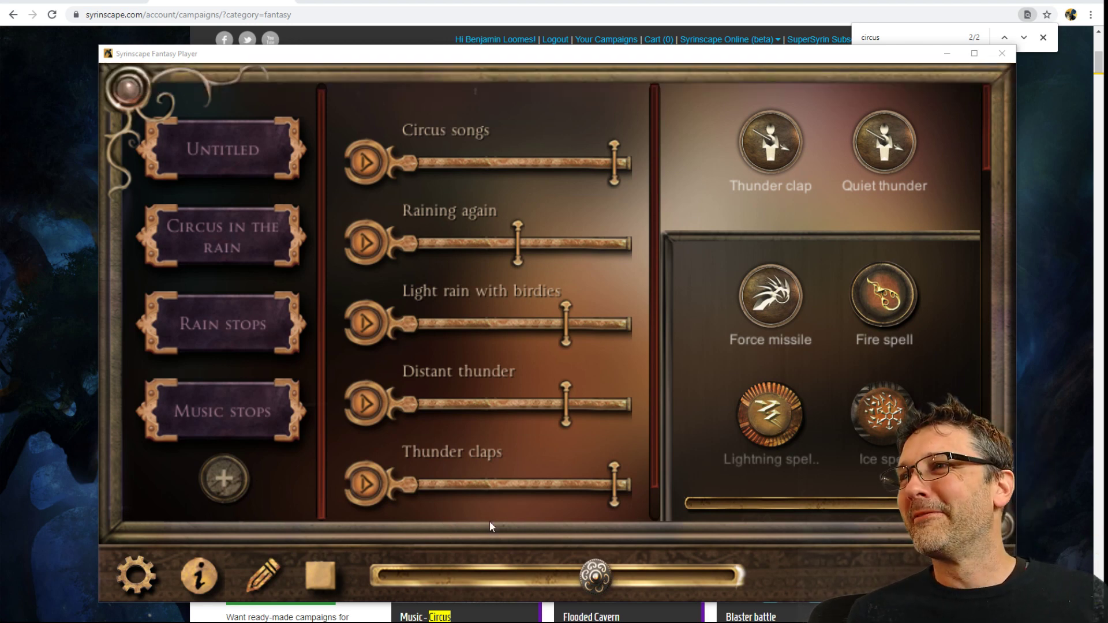
Play the Rain stops mood and switch to the Music stops mood of the Circus songs soundset.
{"action": "left_click", "coordinate": [225, 322]}
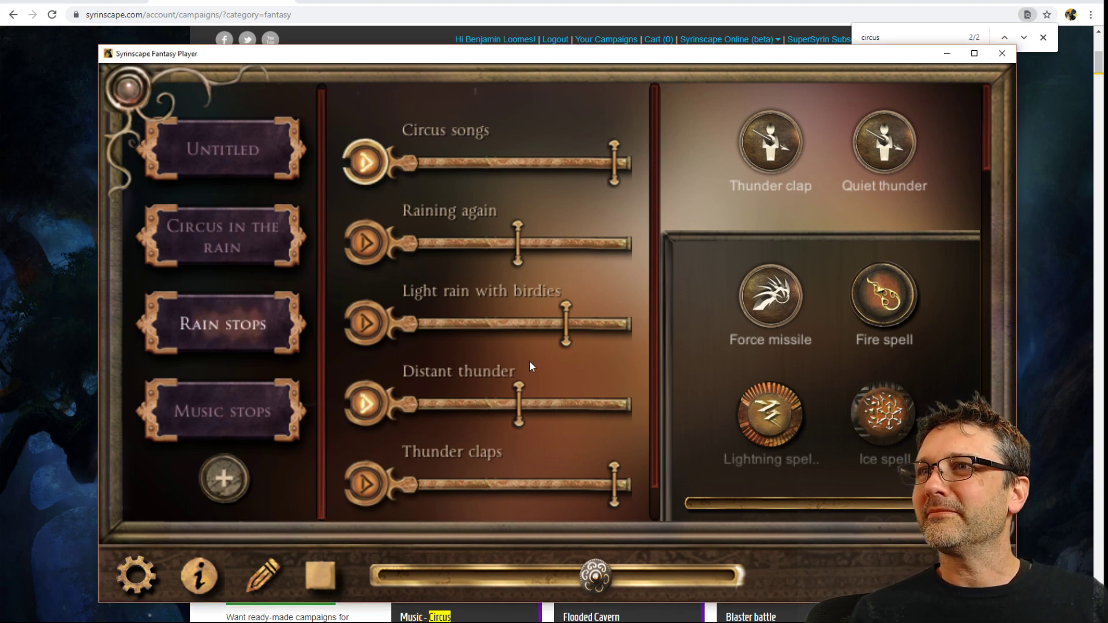
{"action": "scroll", "coordinate": [533, 366], "scroll_direction": "down", "scroll_amount": 1}
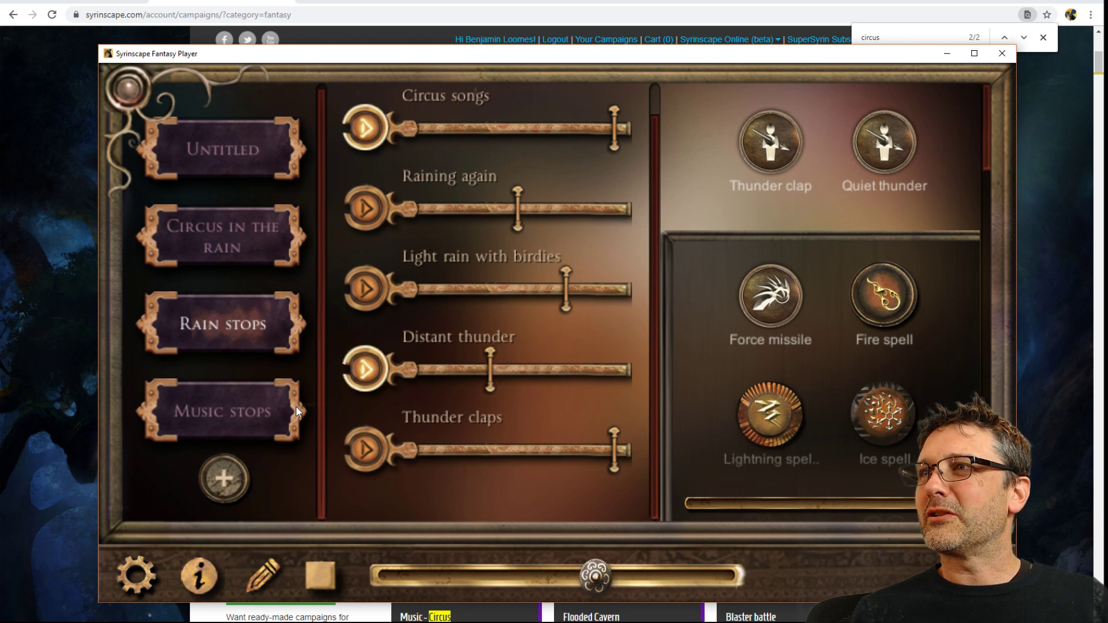
{"action": "left_click", "coordinate": [241, 406]}
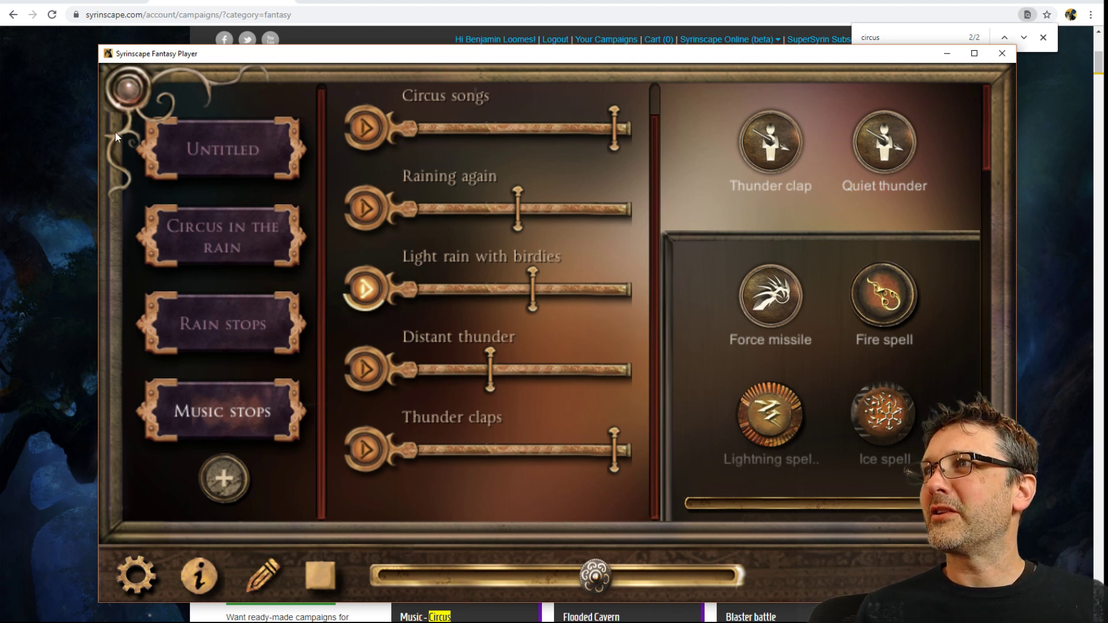
Reveal the soundset list and choose the My musics campaign from the campaign list again.
{"action": "left_click", "coordinate": [126, 88]}
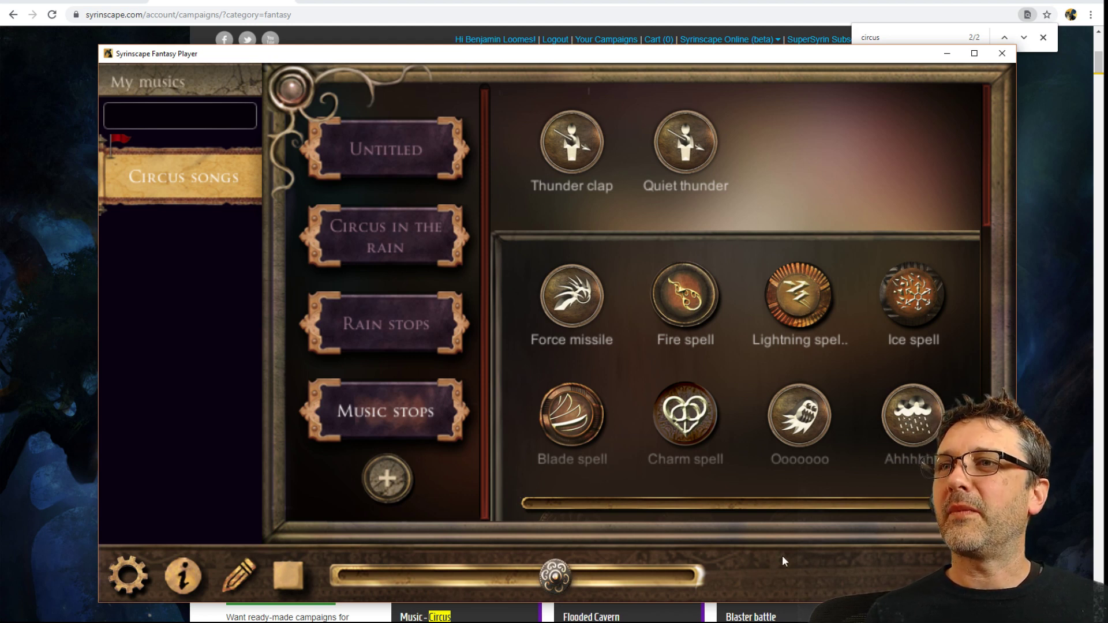
{"action": "left_click", "coordinate": [157, 76]}
{"action": "left_click", "coordinate": [174, 534]}
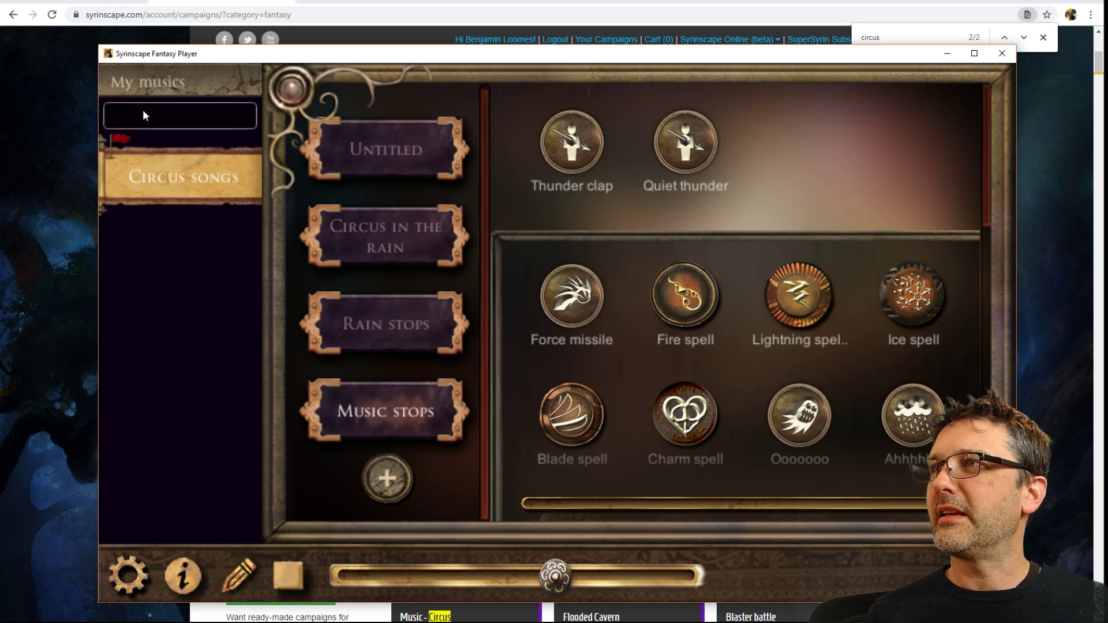